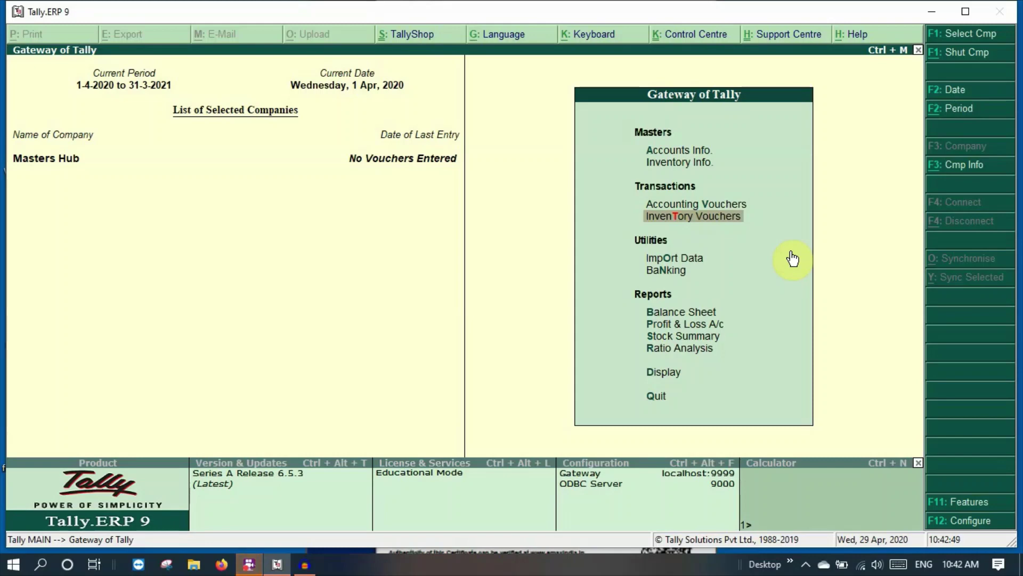
- Examine the list of predefined account groups available for display in the accounts masters
key("Up")
key("Up")
key("Up")
key("Return")
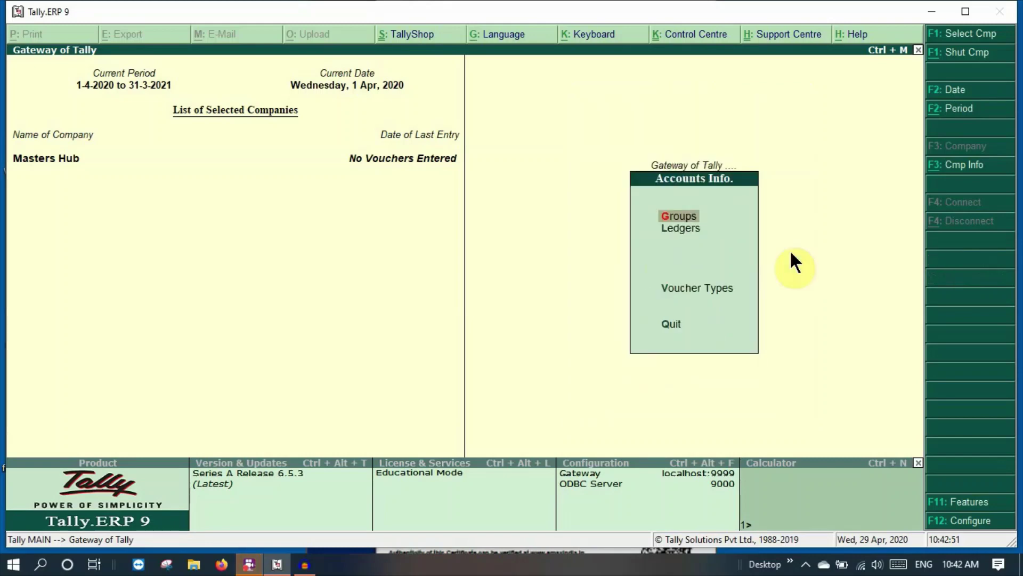
key("Return")
key("Down")
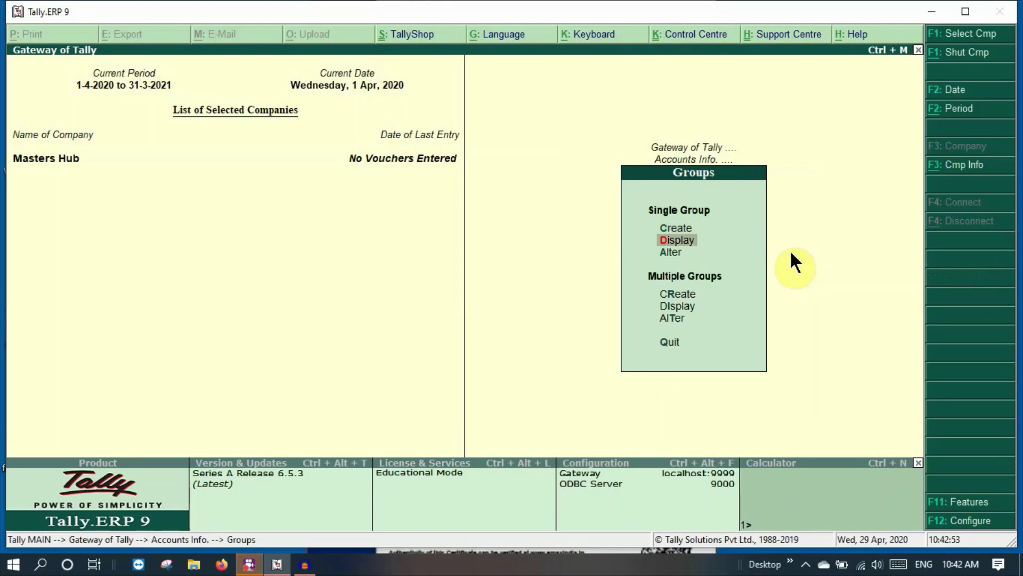
key("Return")
key("Down")
key("Down")
key("Down")
key("Down")
key("Down")
key("Down")
key("Down")
key("Down")
key("Down")
key("Down")
key("Down")
key("Down")
key("Down")
key("Down")
key("Down")
key("Down")
key("Down")
key("Down")
key("Down")
key("Down")
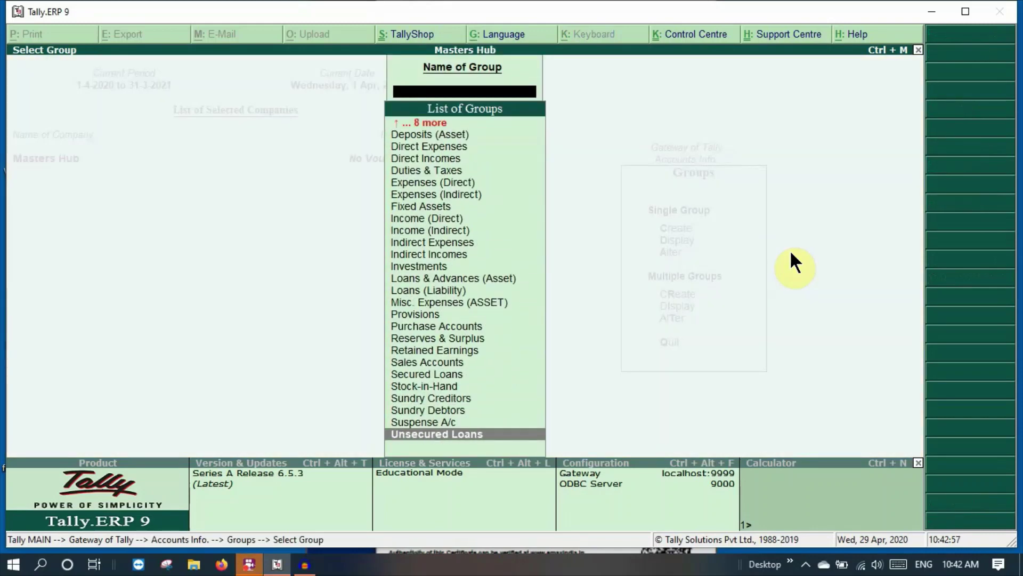
key("Escape")
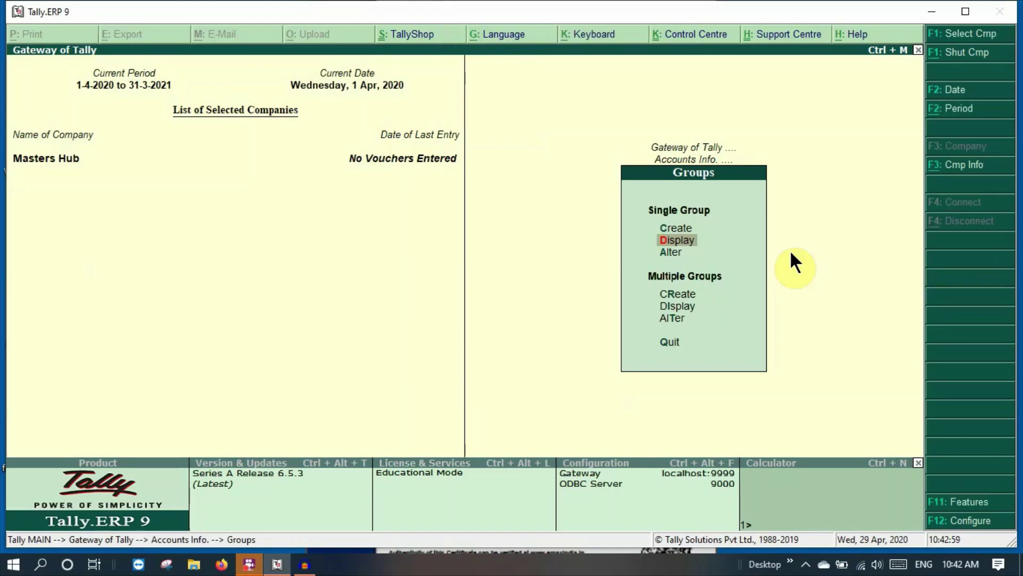
key("Up")
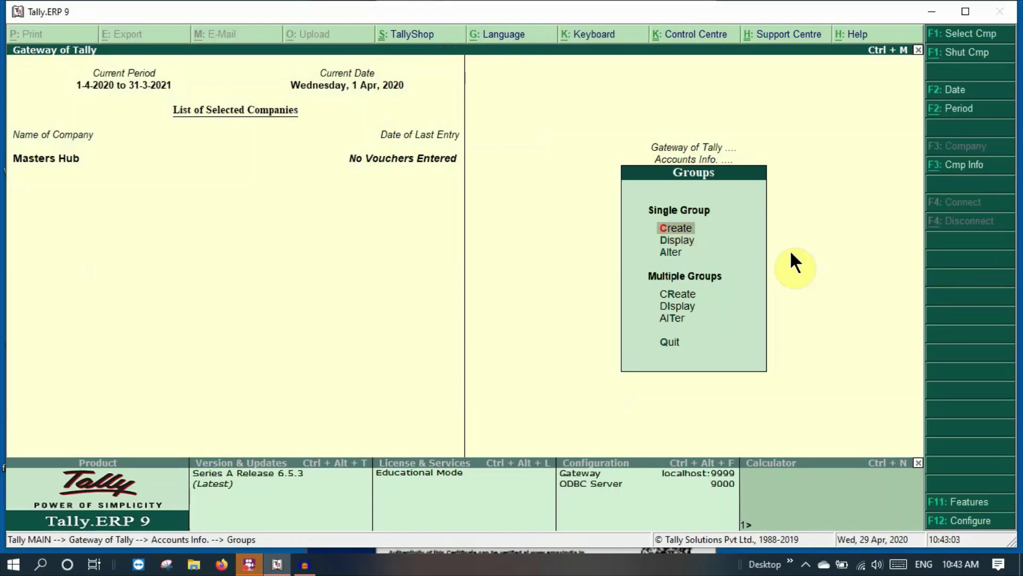
key("Escape")
key("Escape")
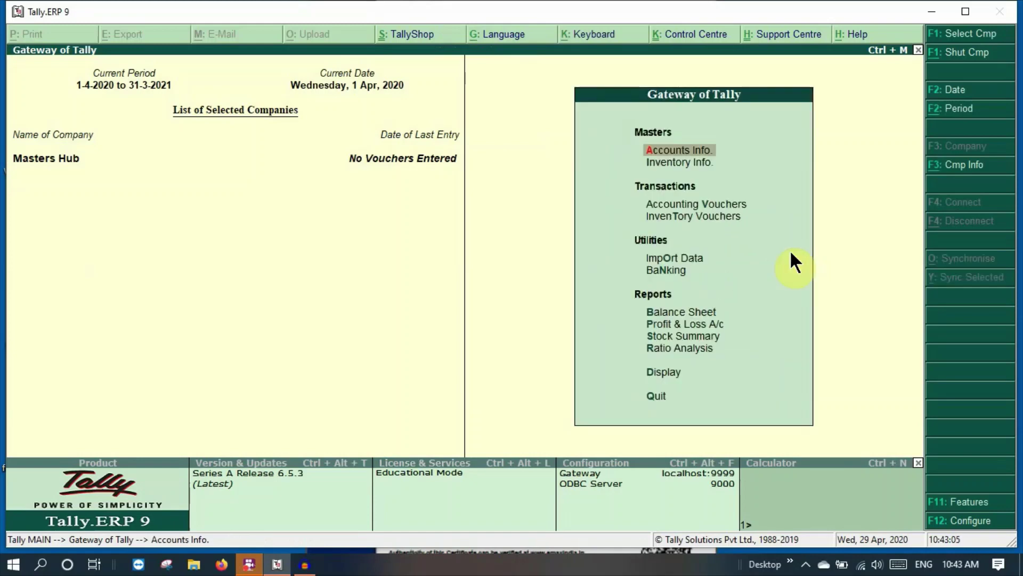
- Start a new single account group named Salary Paid, leaving the alias blank
key("Return")
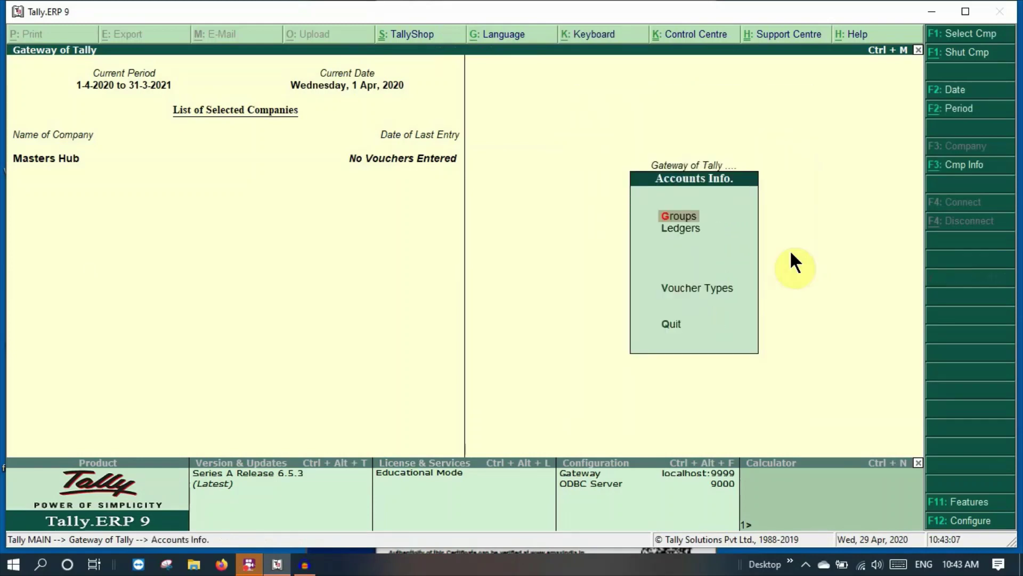
key("Return")
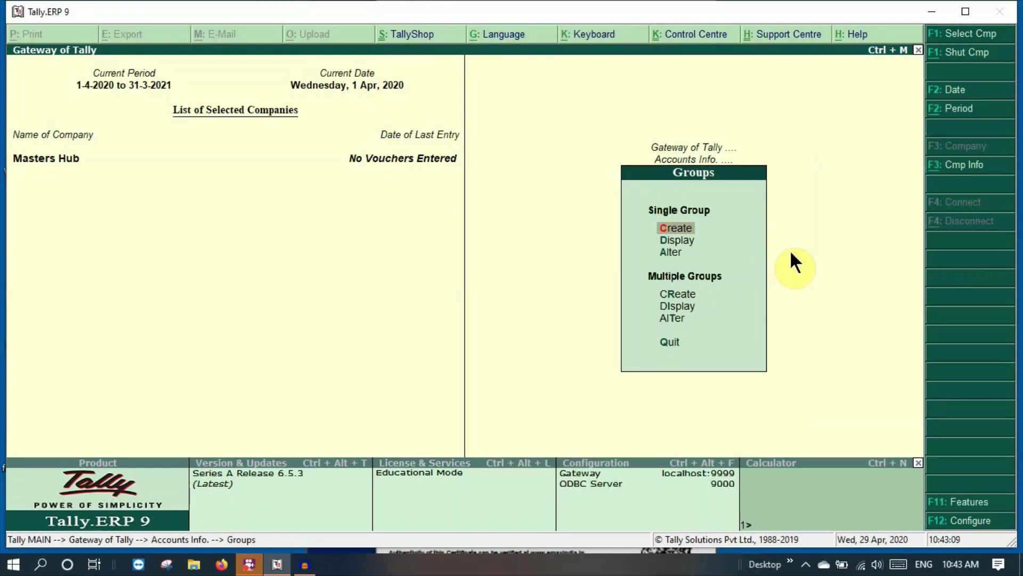
key("Return")
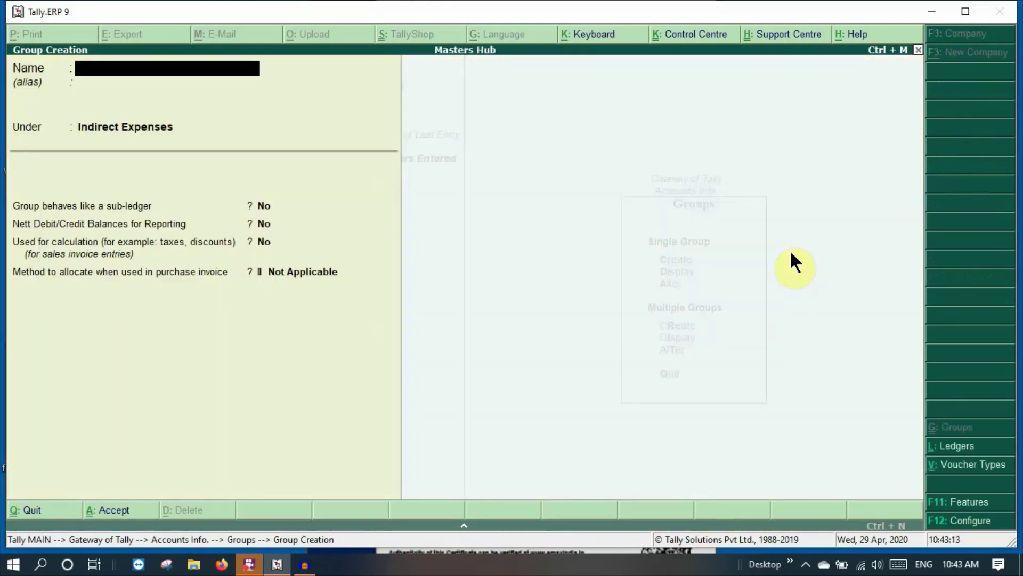
type("Salary Paio")
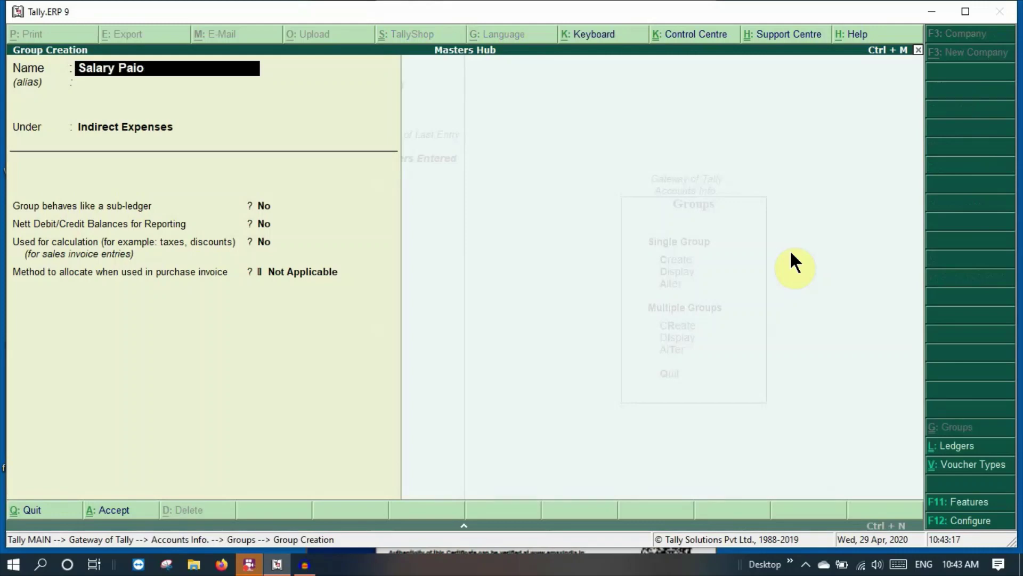
key("BackSpace")
type("id")
key("BackSpace")
type("d")
key("Return")
key("Return")
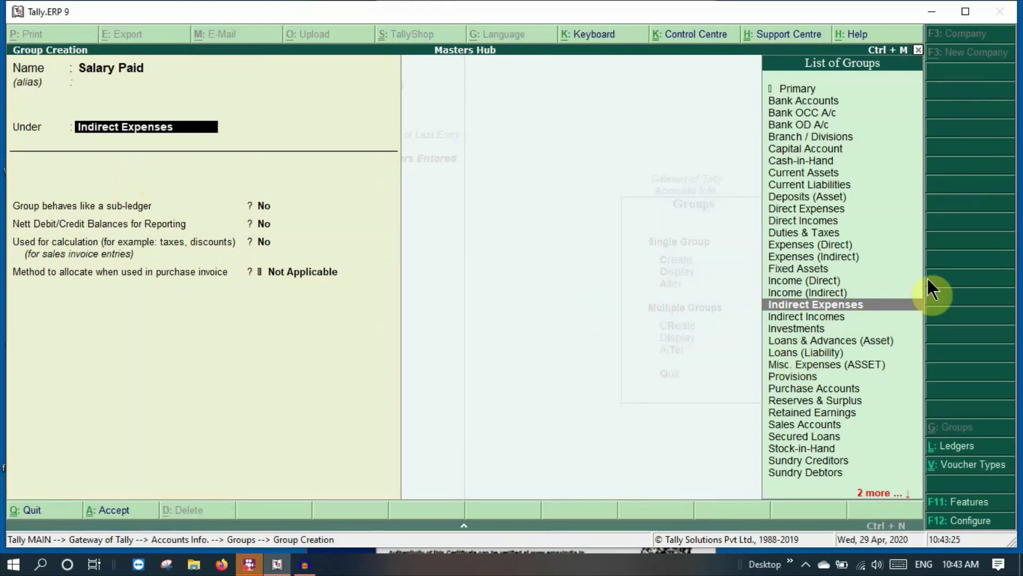
- Place the Salary Paid group under Indirect Expenses and save it with the default options
key("Return")
key("Return")
key("Return")
key("Return")
key("Return")
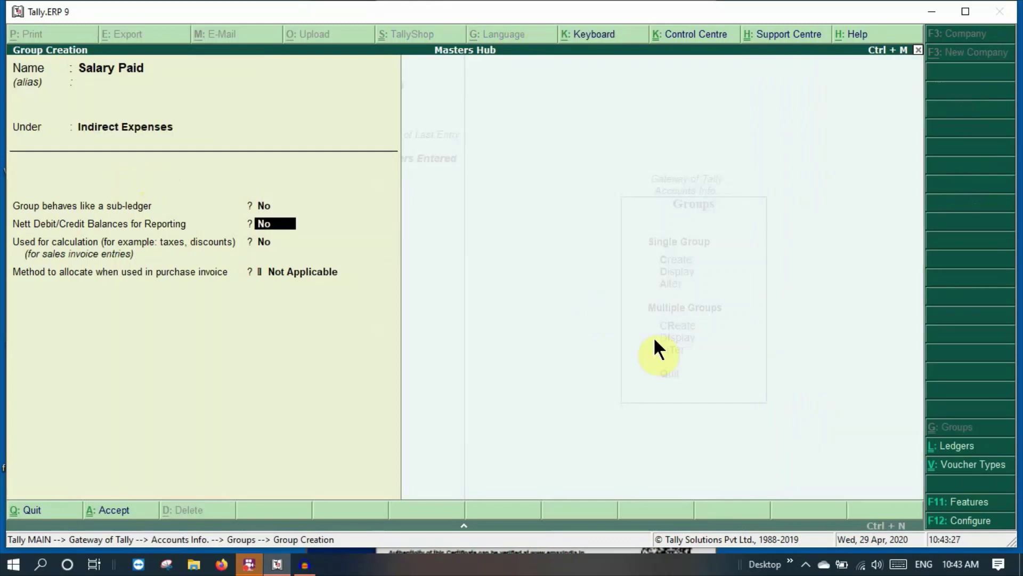
key("Return")
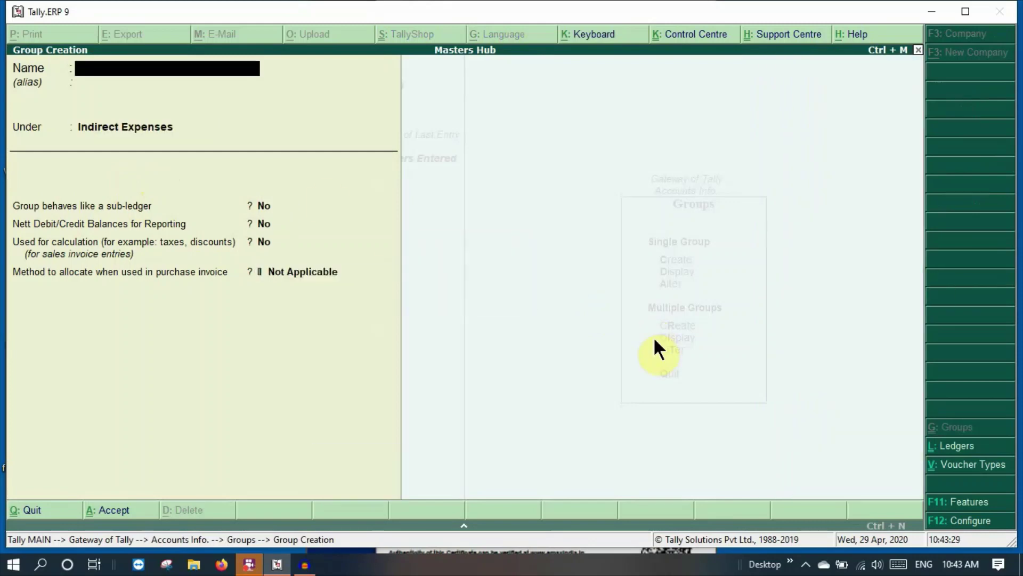
- Search the single-group display list for Salary Paid and return to the Gateway of Tally
key("Escape")
key("Return")
key("Down")
key("Return")
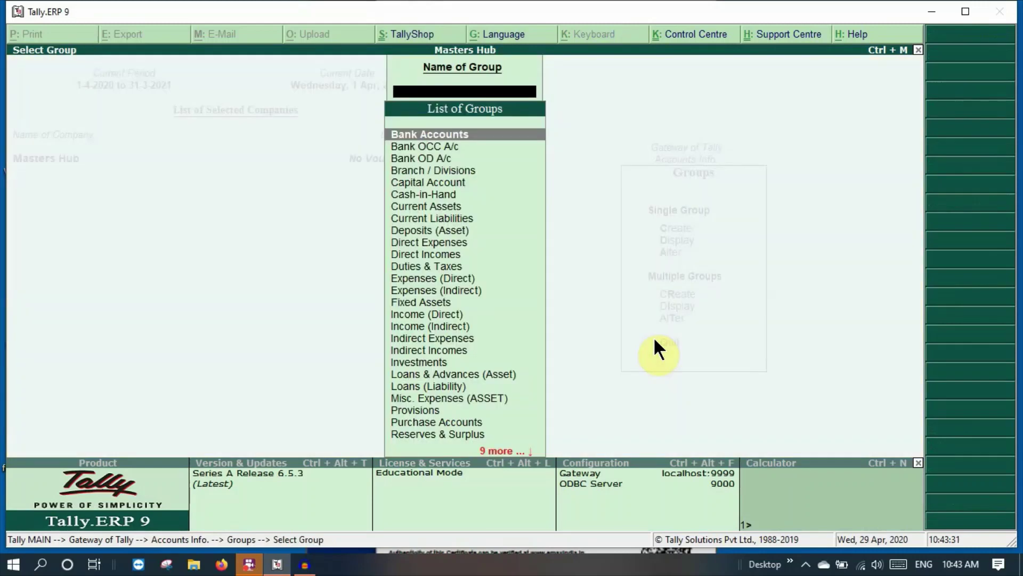
key("Down")
type("Sala")
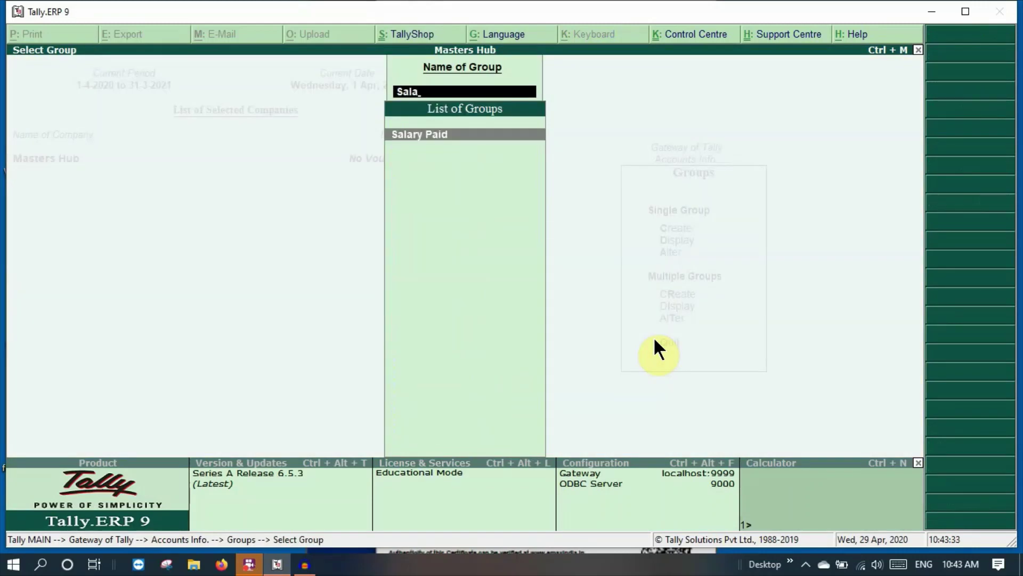
key("Escape")
key("Escape")
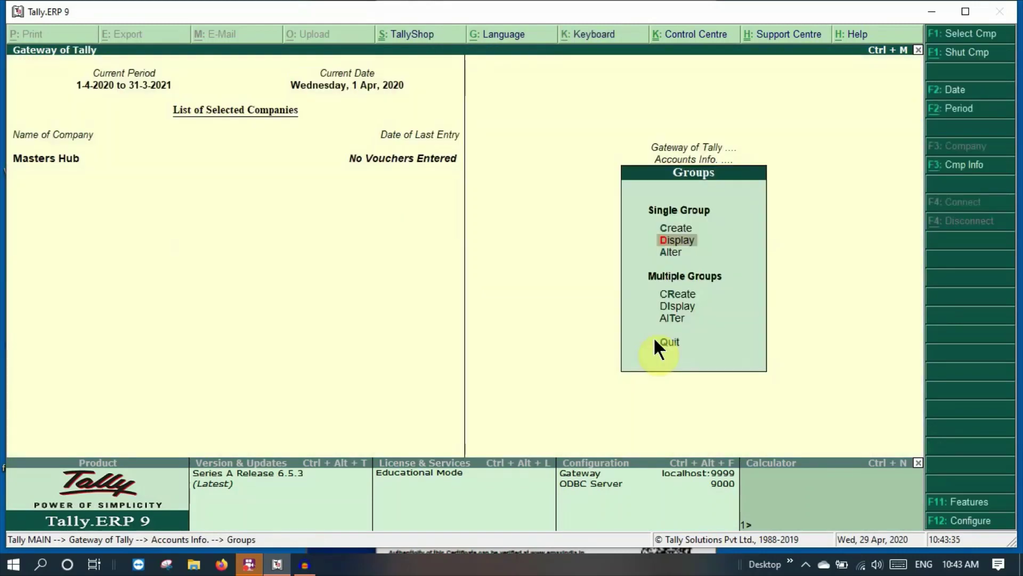
key("Escape")
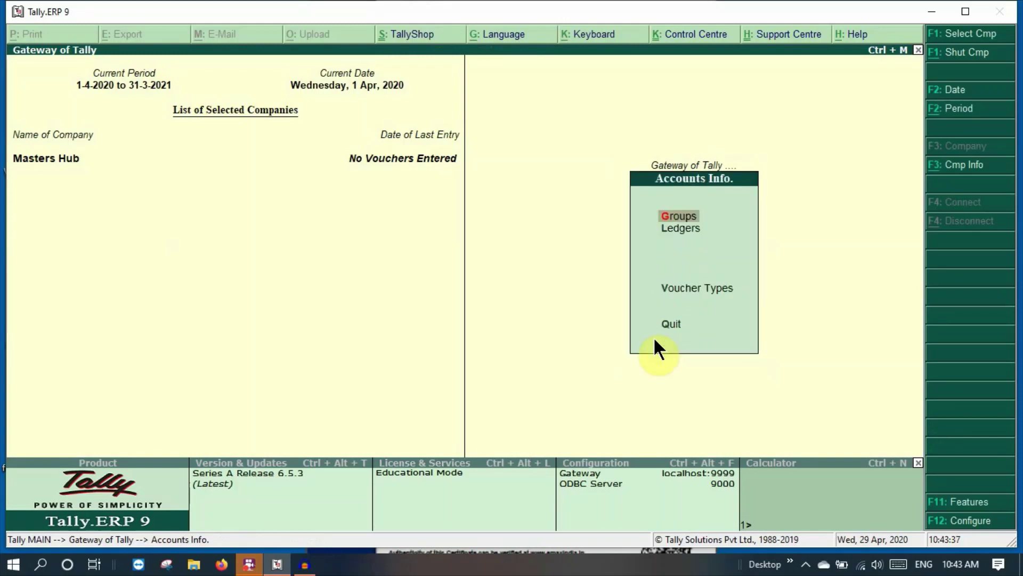
key("Escape")
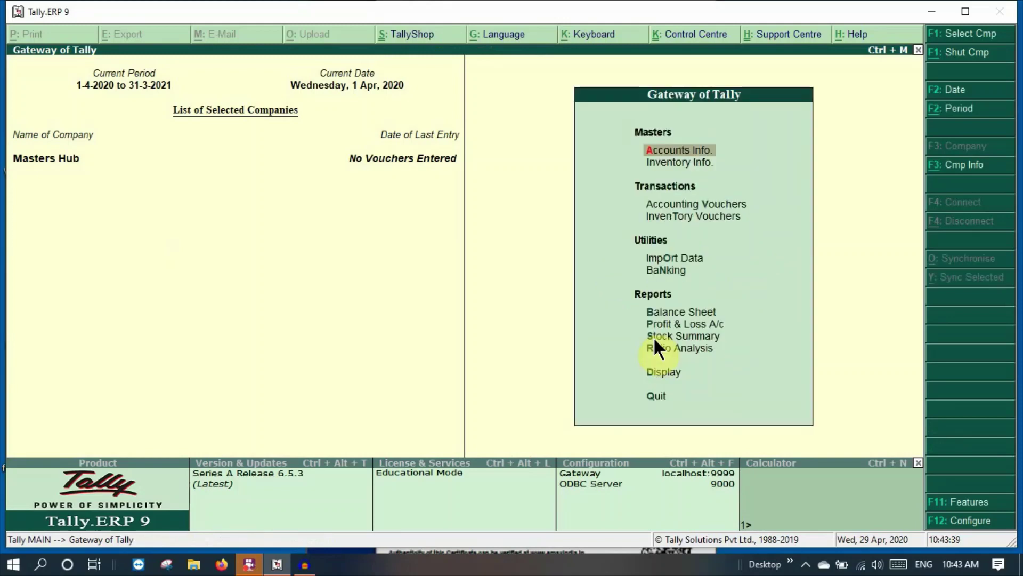
- Start creating multiple ledgers under the Salary Paid group
key("Return")
key("Down")
key("Return")
key("Down")
key("Down")
key("Down")
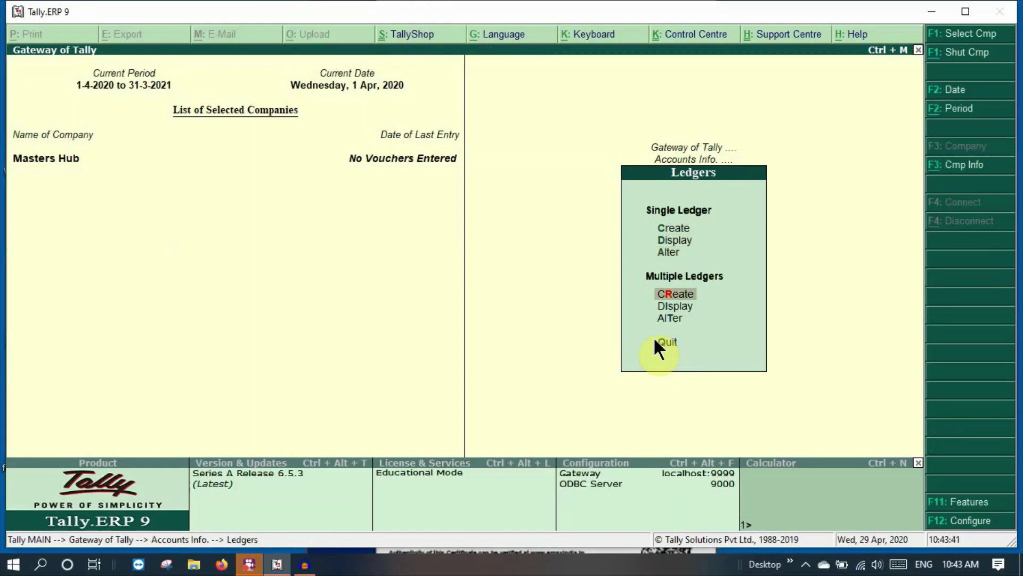
key("Return")
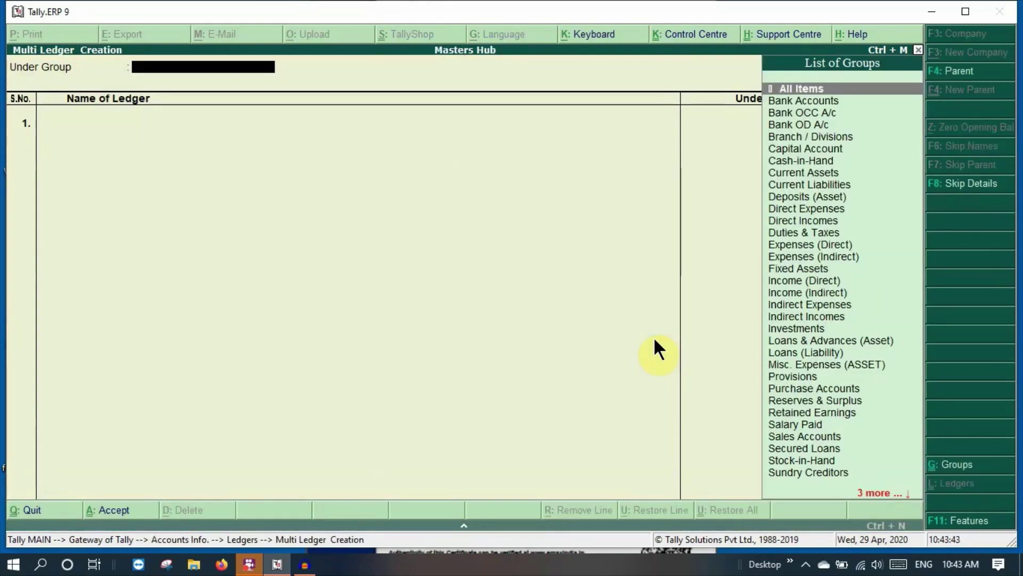
type("Sala")
key("Return")
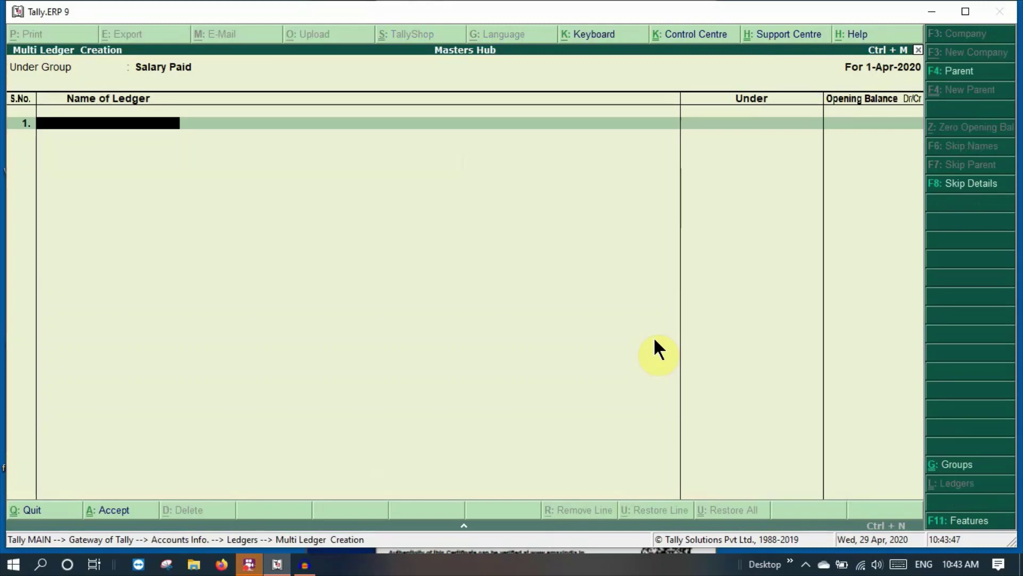
- Add ledgers named after the first two employees, leaving their opening balances blank
type("Rohit")
key("Return")
key("Return")
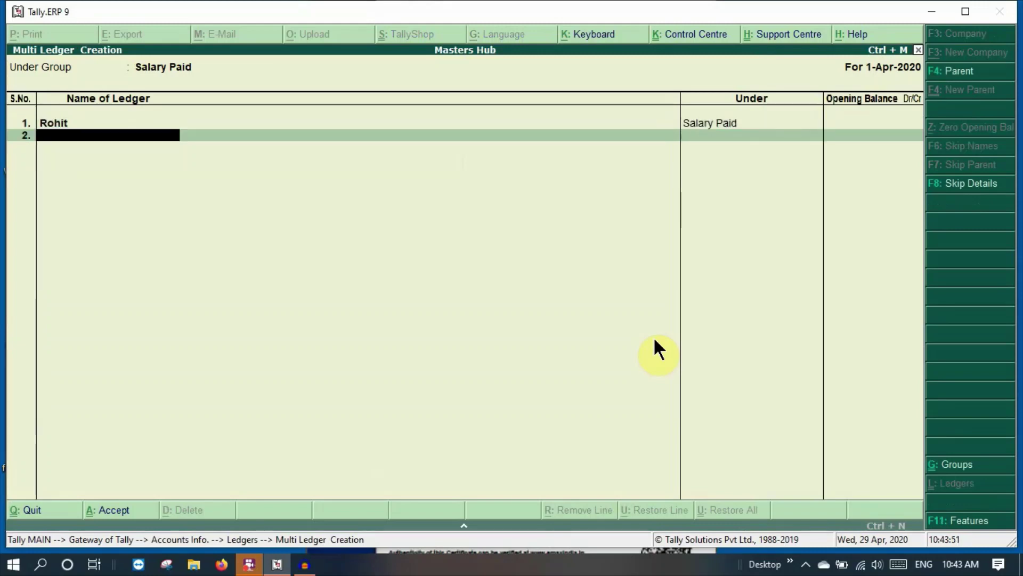
type("Rajendra")
key("Return")
key("Return")
- Add ledgers for two more employees without opening balances, save them all, and return to the Gateway of Tally
type("Amit")
key("Return")
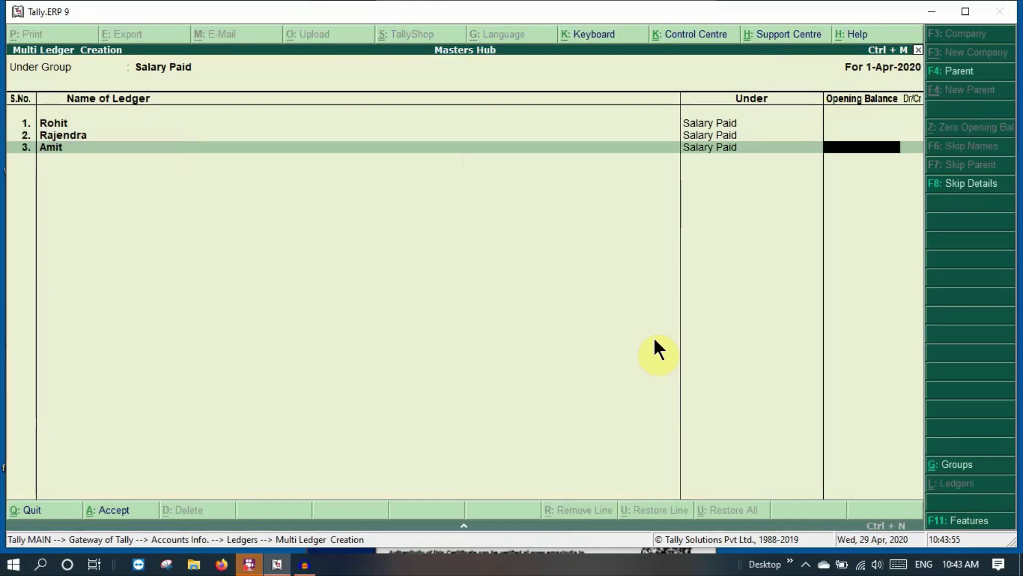
key("Return")
type("Sumir")
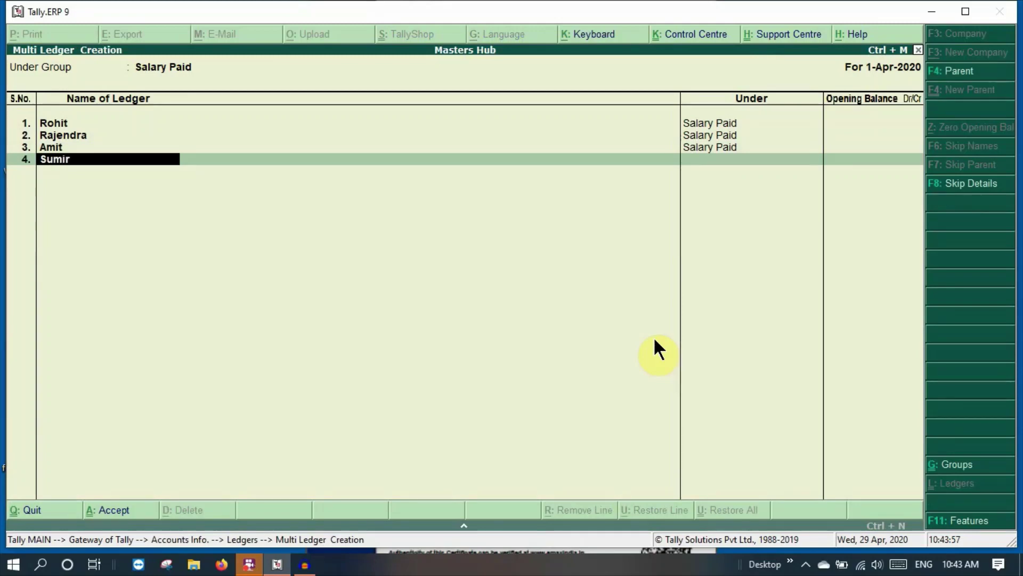
key("Return")
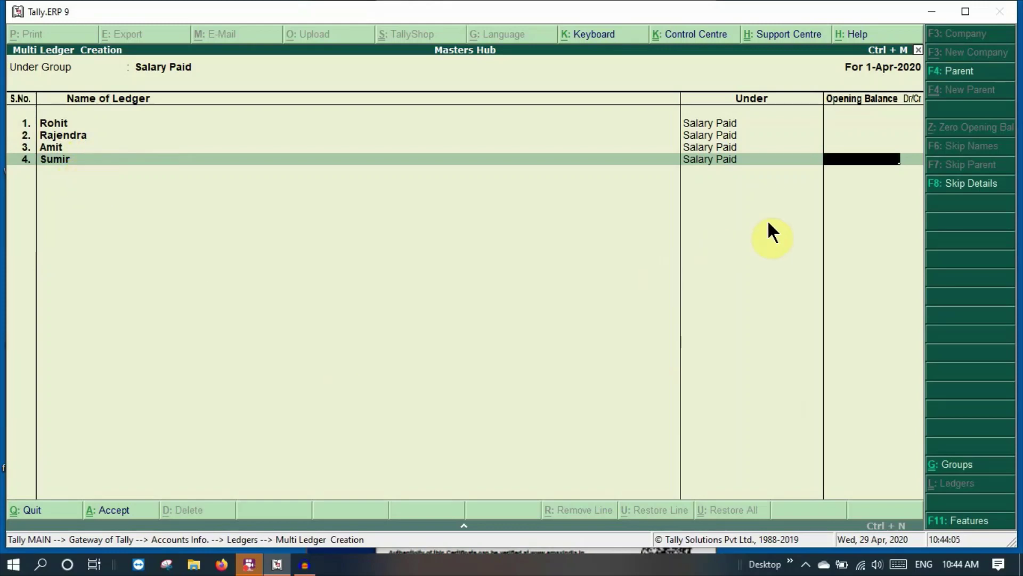
key("Return")
key("Return")
key("Return")
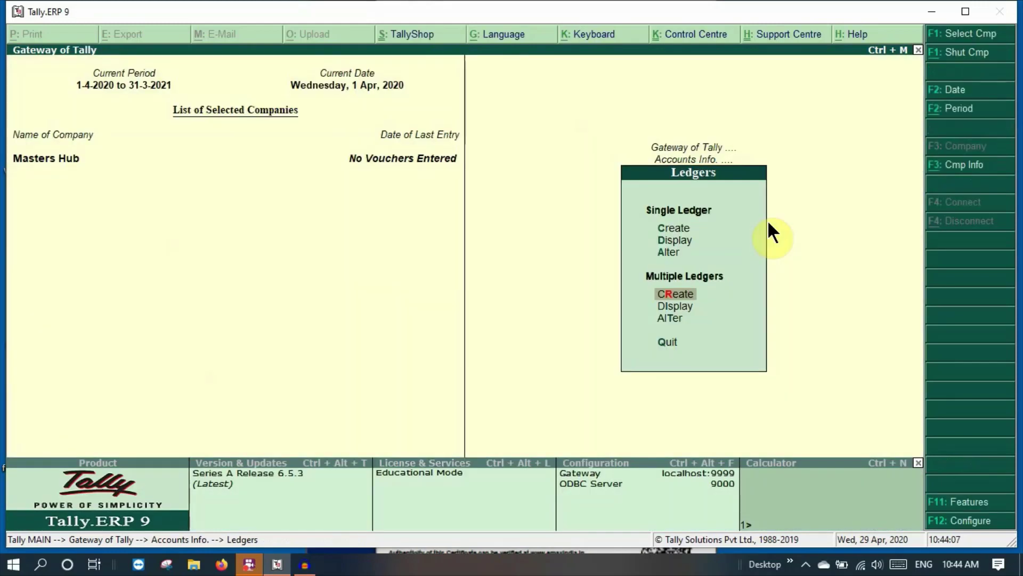
key("Escape")
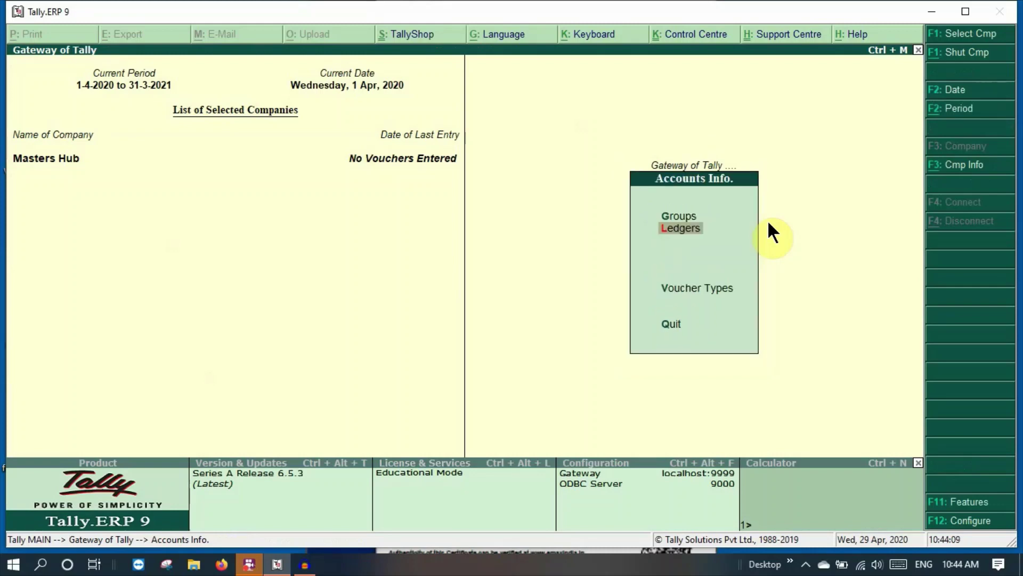
key("Escape")
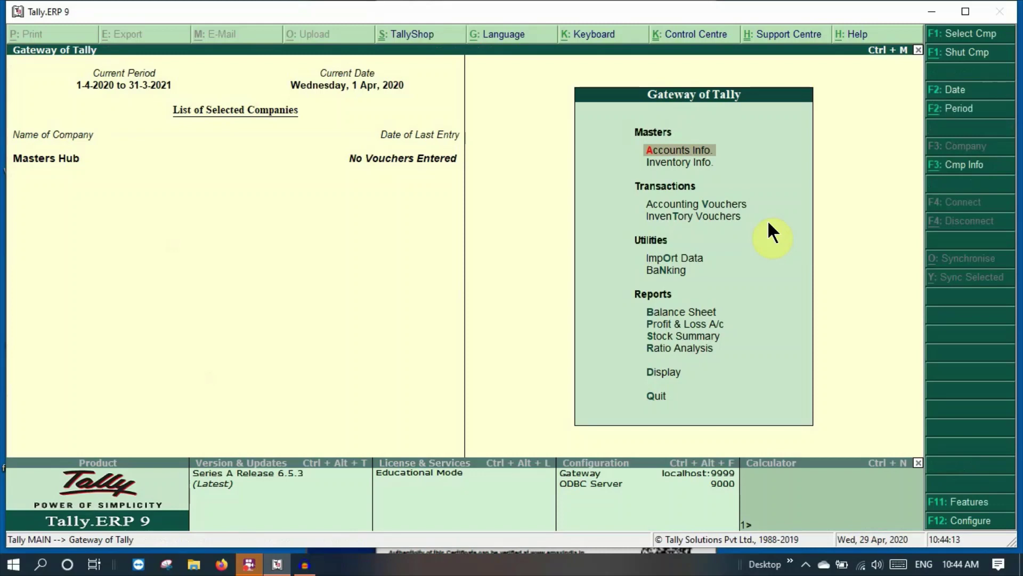
- Start a payment voucher and debit the first employee in the ledger list with 15,000
key("Down")
key("Down")
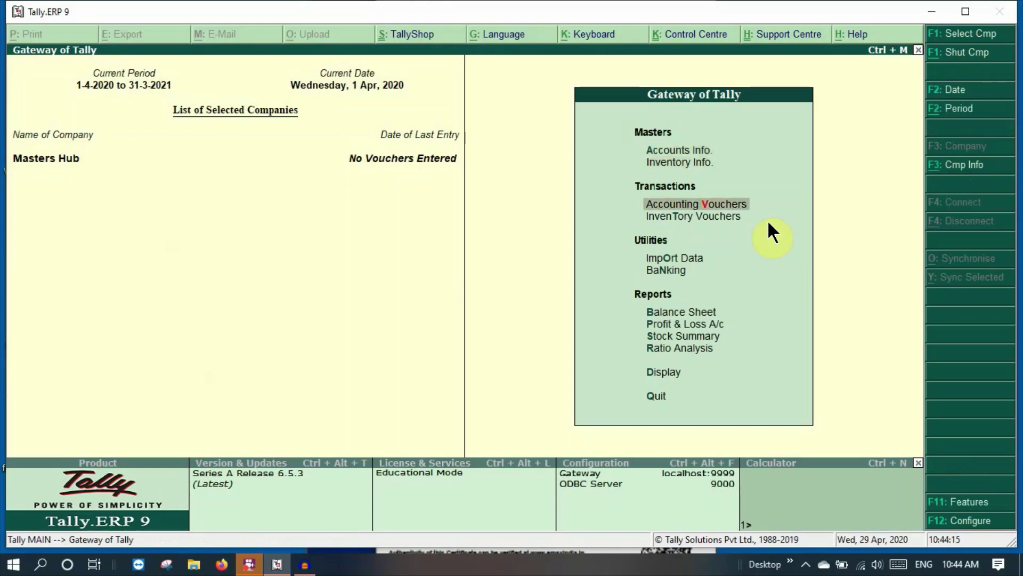
key("Return")
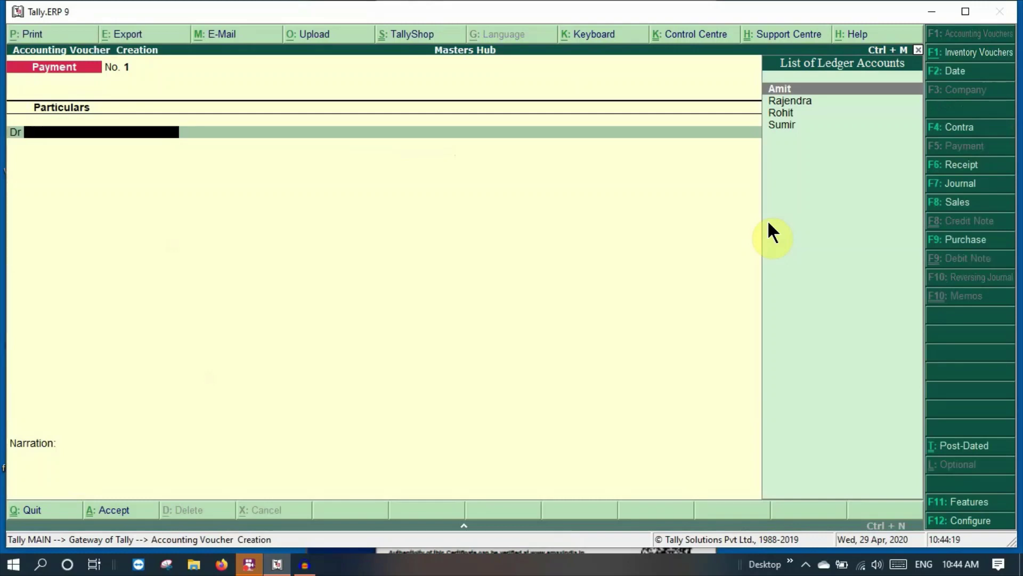
key("Return")
type("15000")
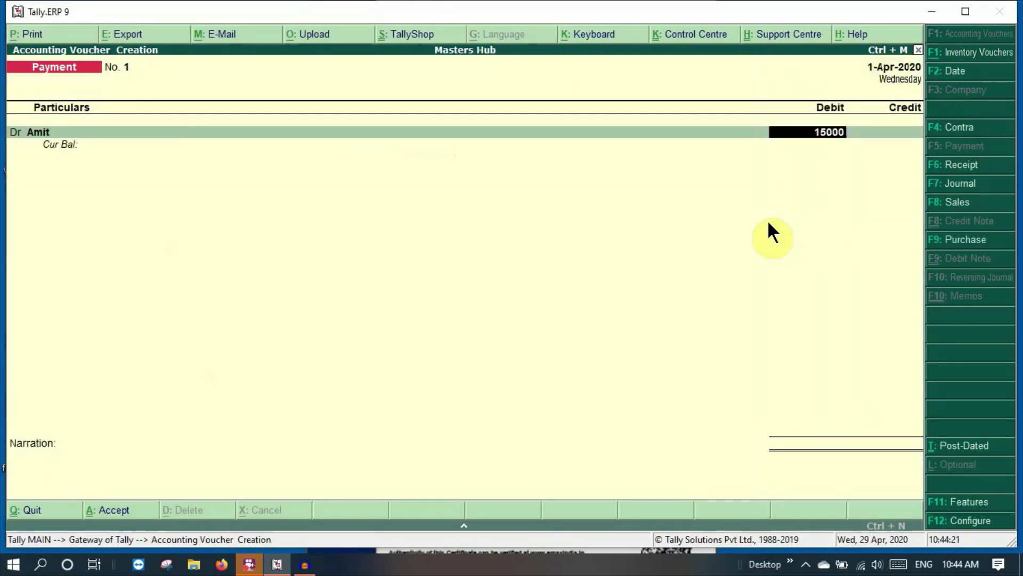
key("Return")
- Add a second debit line for the second employee in the ledger list with 20,000
type("d")
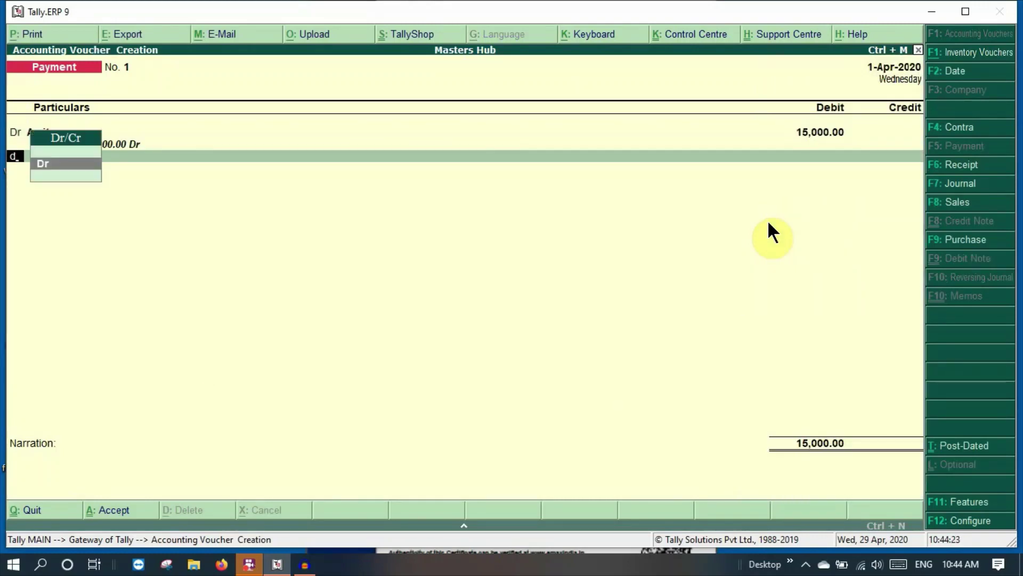
key("Return")
key("Down")
key("Return")
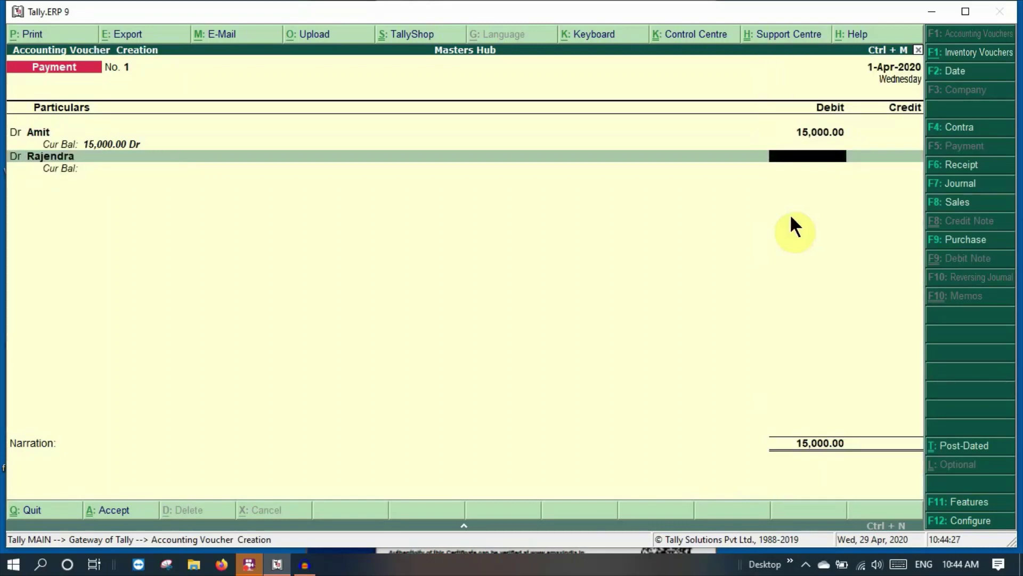
type("20000")
key("Return")
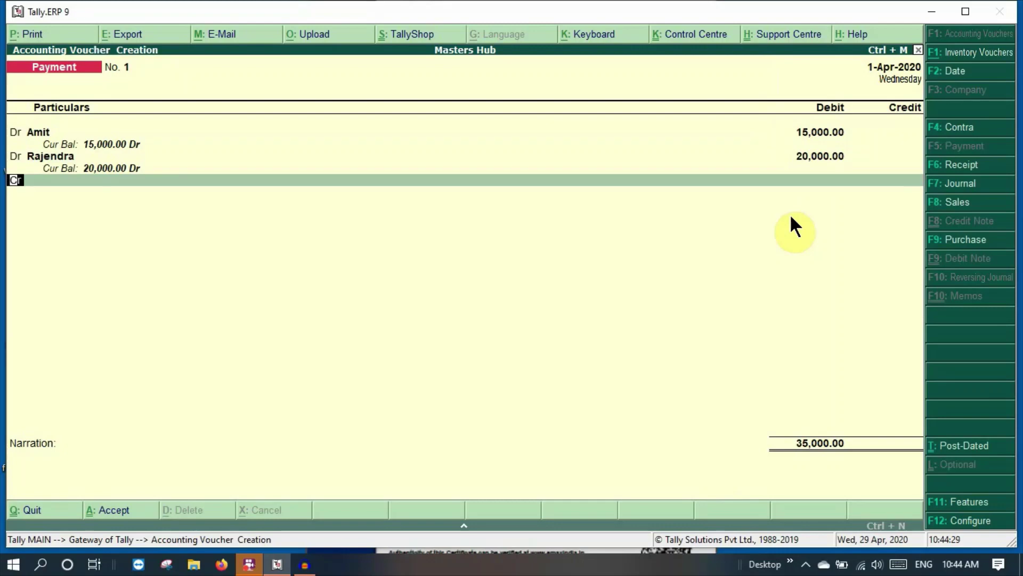
- Add a third debit line to the payment voucher for the third employee in the ledger list with 20,000
type("d")
key("Return")
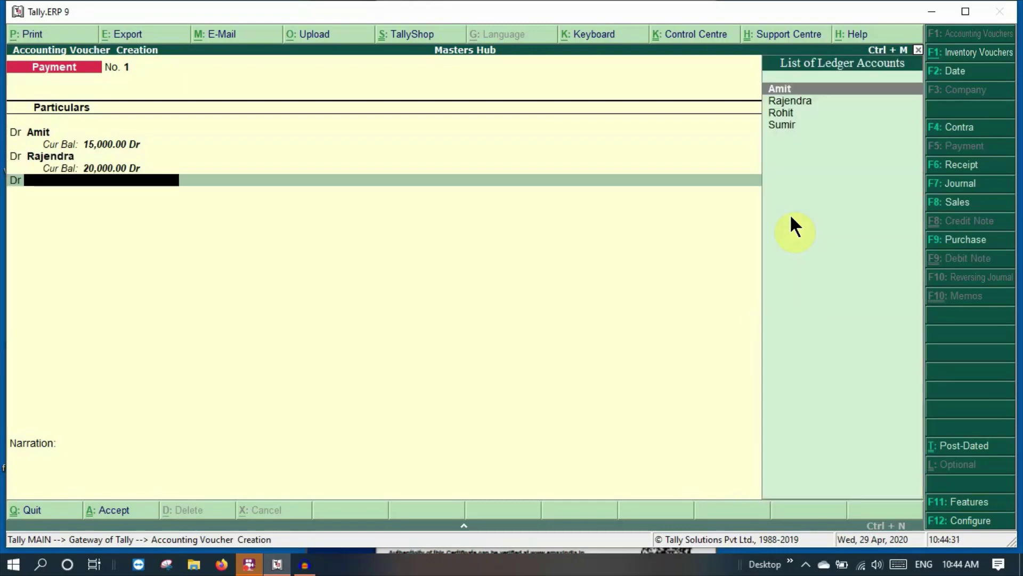
key("Down")
key("Down")
key("Return")
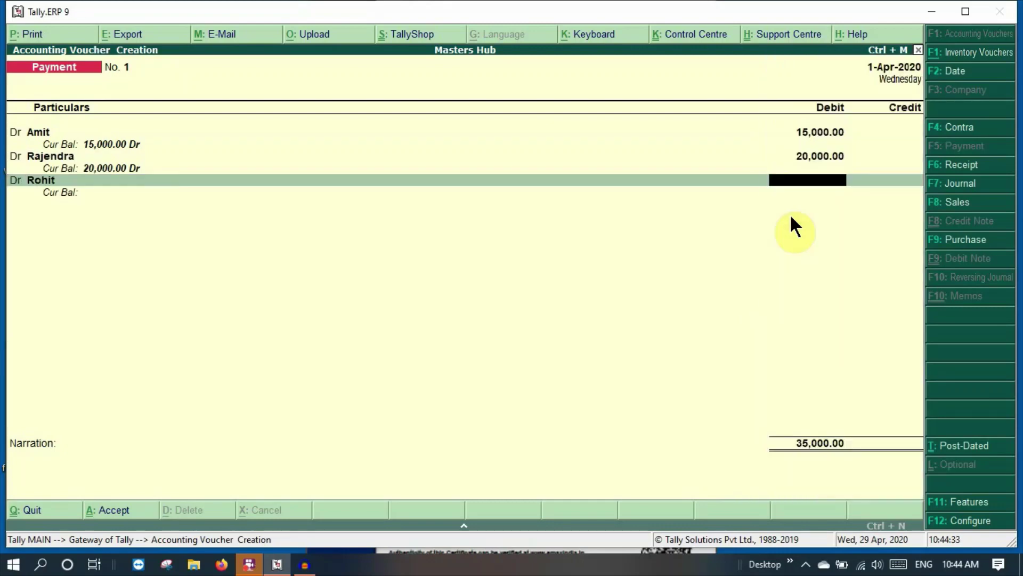
type("20000")
key("Return")
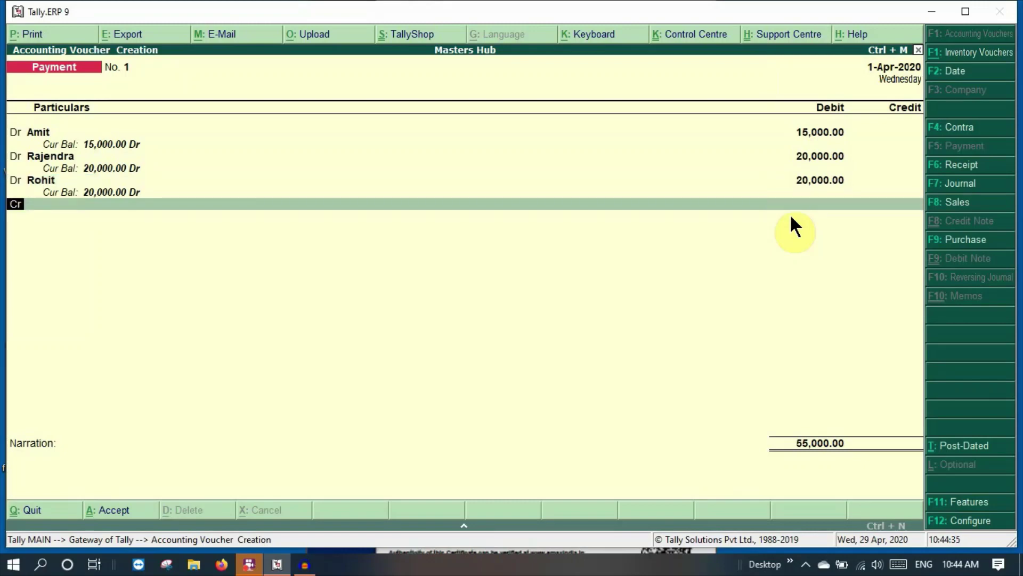
- Add a fourth debit line for the last employee in the ledger list with 15,000
type("d")
key("Return")
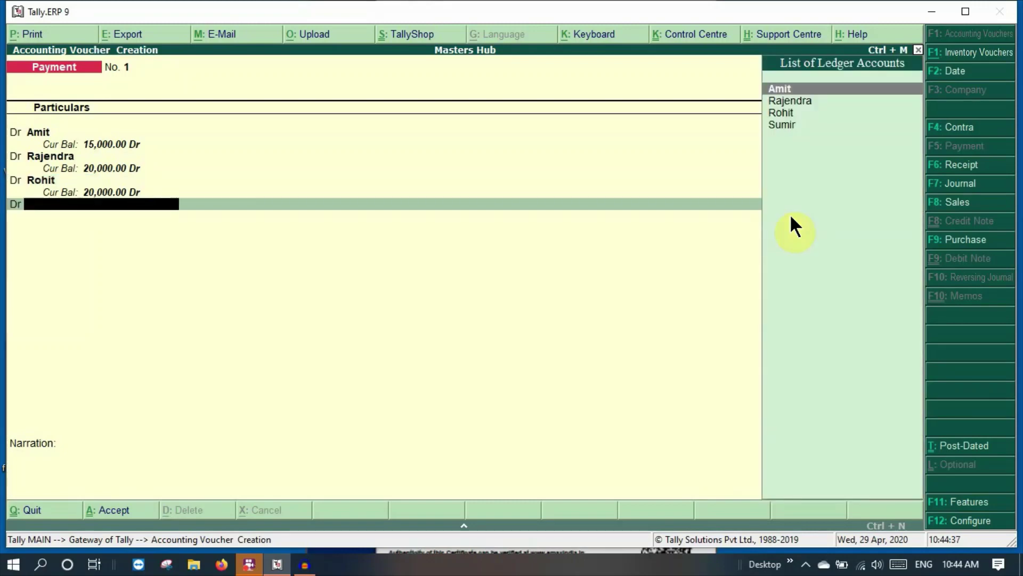
key("Down")
key("Down")
key("Down")
key("Return")
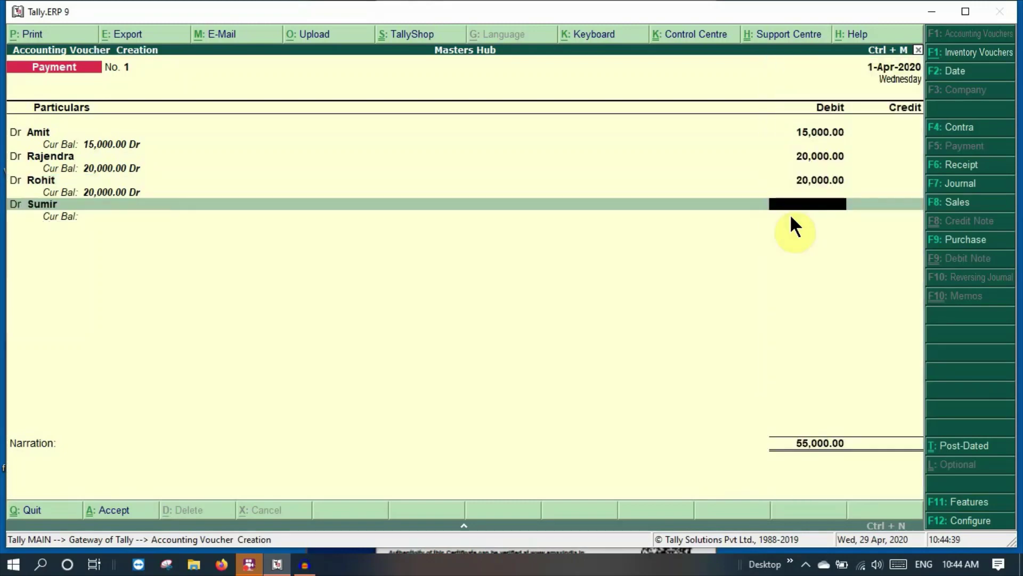
type("15000")
key("Return")
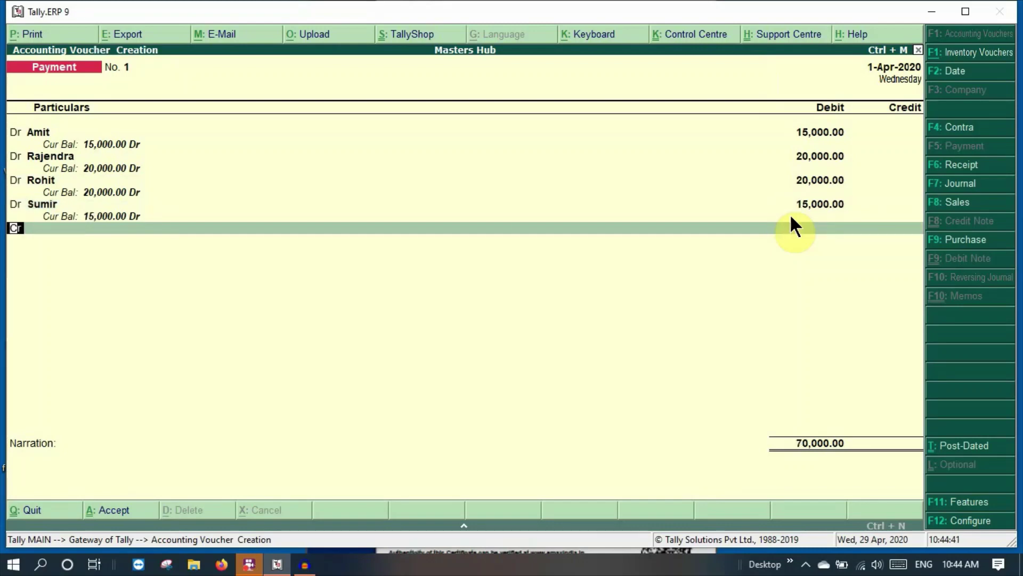
- Credit Cash with 70,000, save the payment voucher without a narration, and leave voucher creation
type("cash")
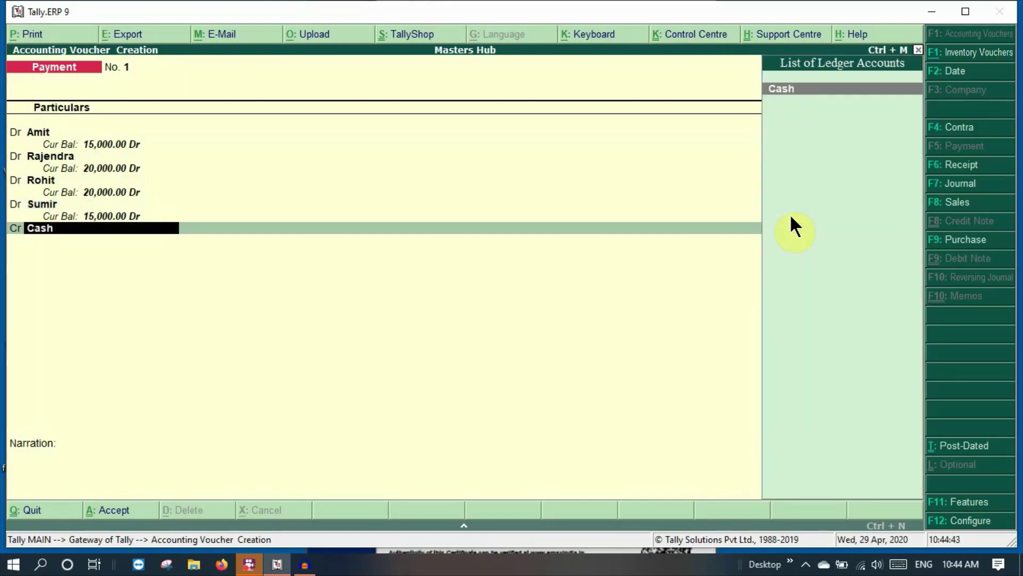
key("Return")
key("Return")
key("Return")
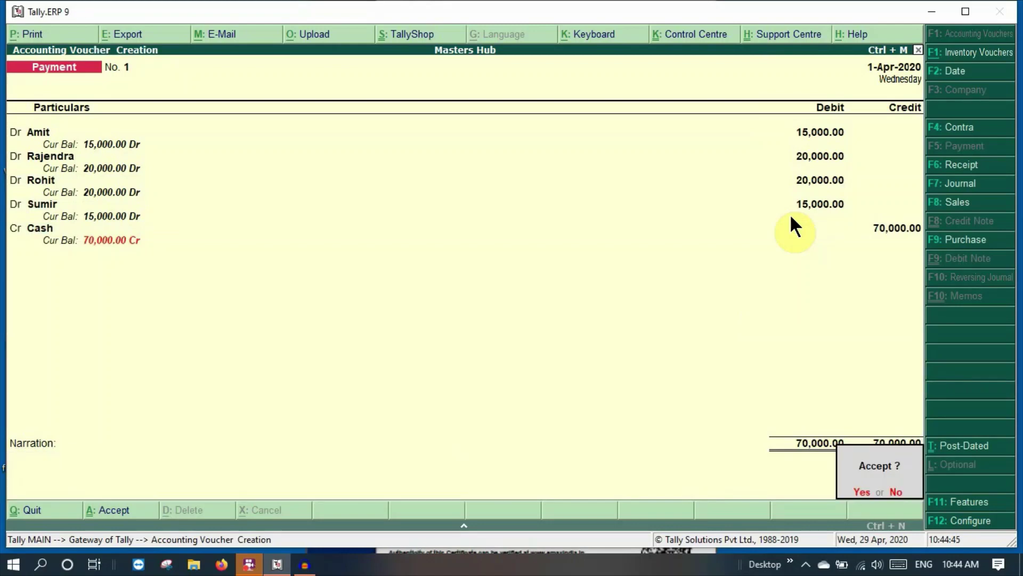
key("Return")
key("Escape")
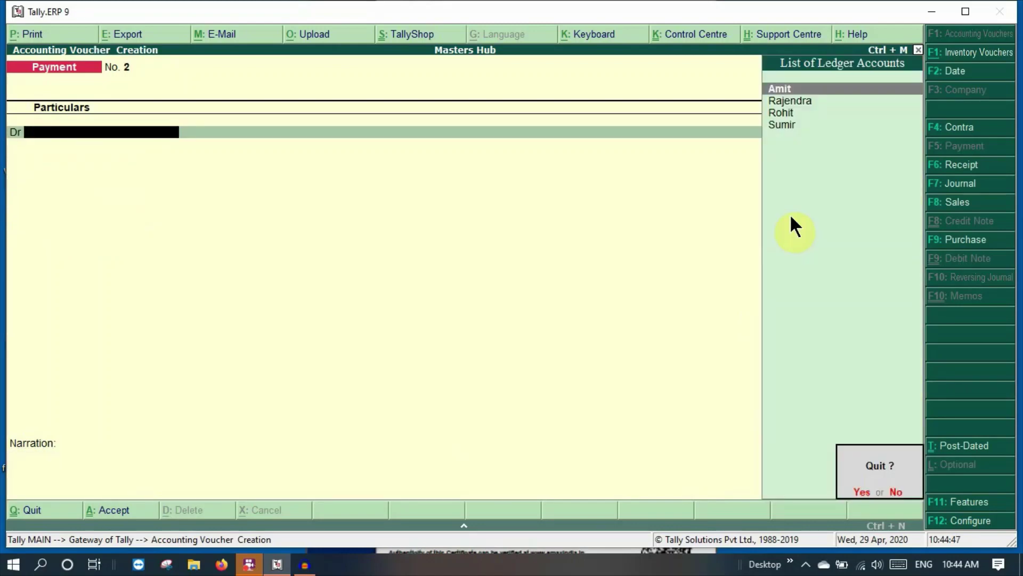
key("y")
- Open the Account Books reports from the Gateway of Tally's display reports
key("Down")
key("Down")
key("Down")
key("Down")
key("Down")
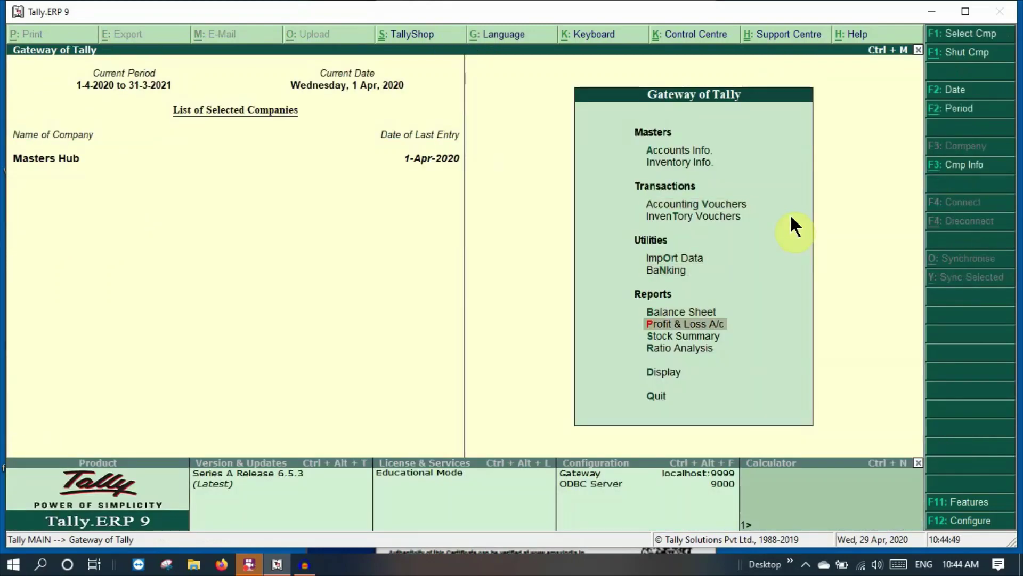
key("Down")
key("Down")
key("Down")
key("Return")
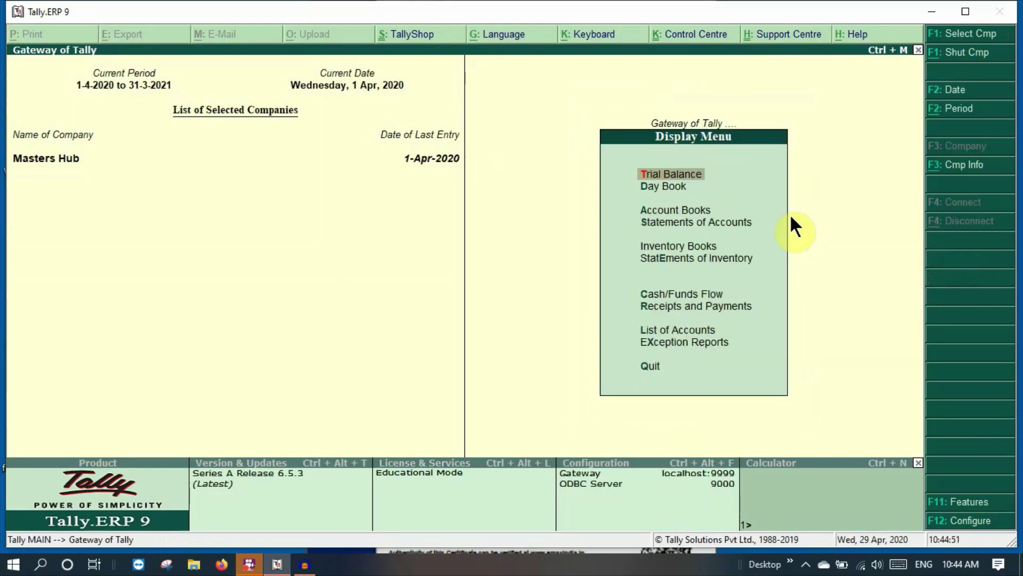
key("Down")
key("Down")
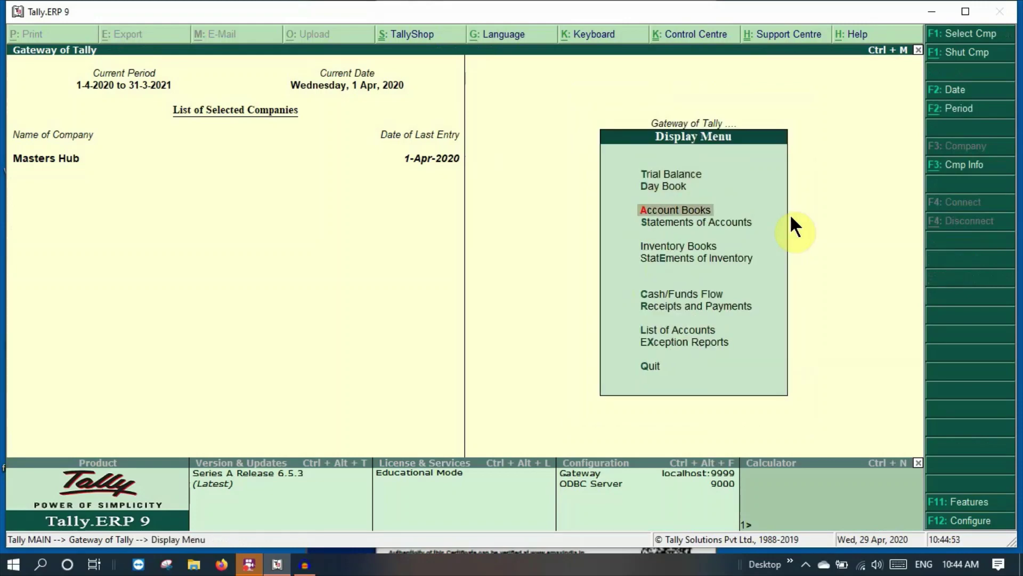
key("Return")
- Display the group summary of the Salary Paid group
key("Down")
key("Down")
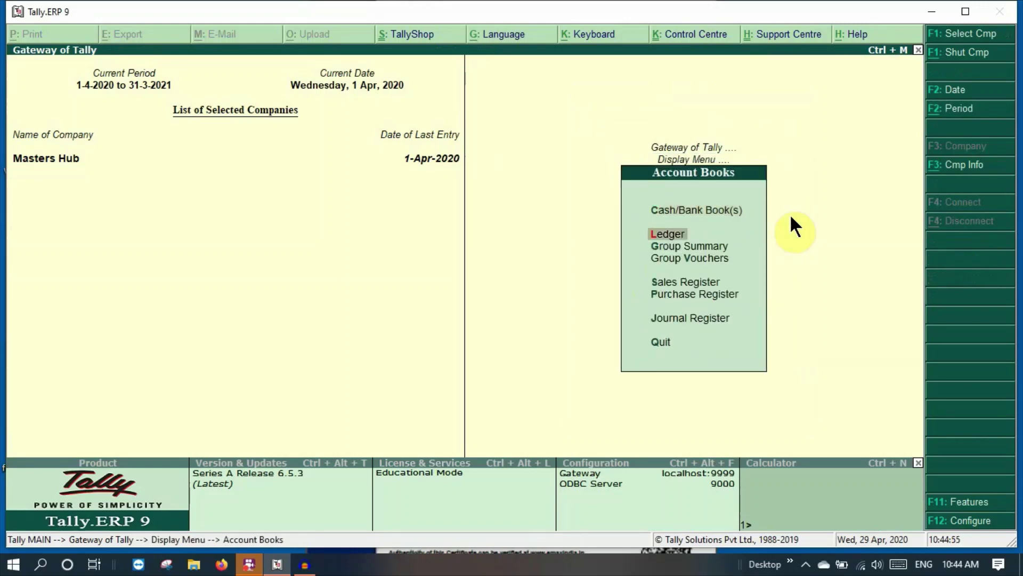
key("Return")
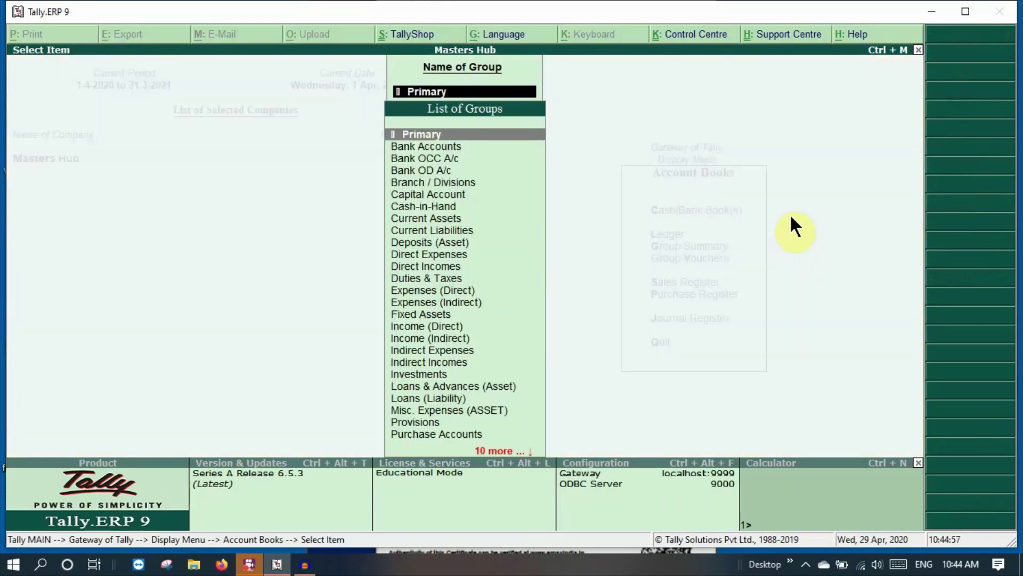
type("Sal")
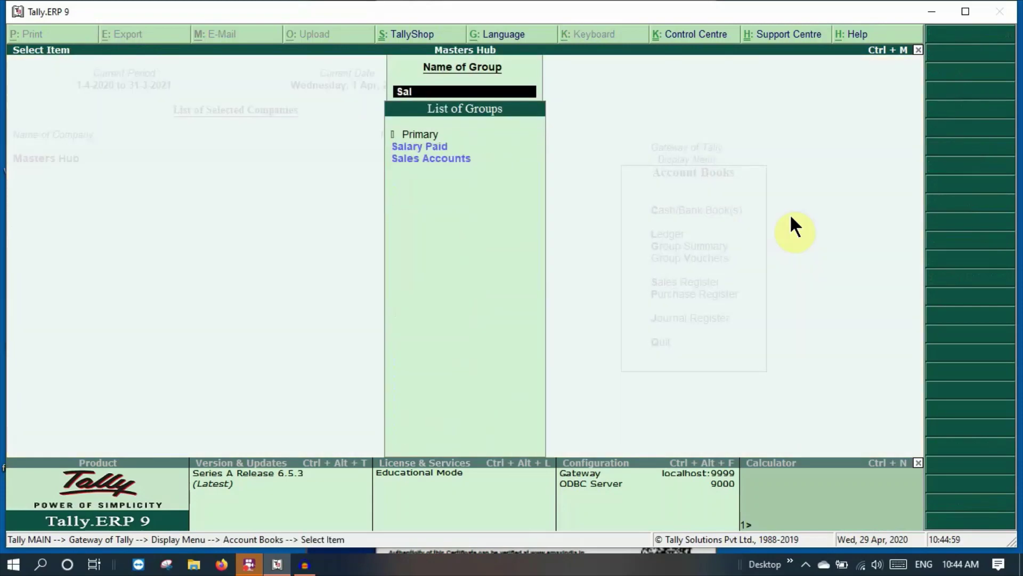
key("Down")
key("Return")
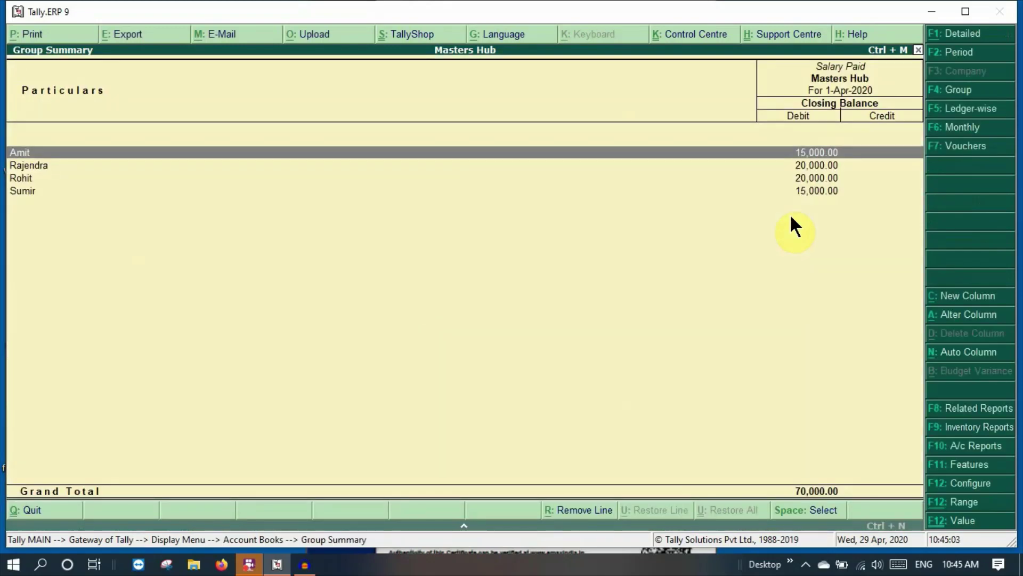
- Switch the Salary Paid group summary to the detailed format and view its print preview zoomed in
left_click(955, 33)
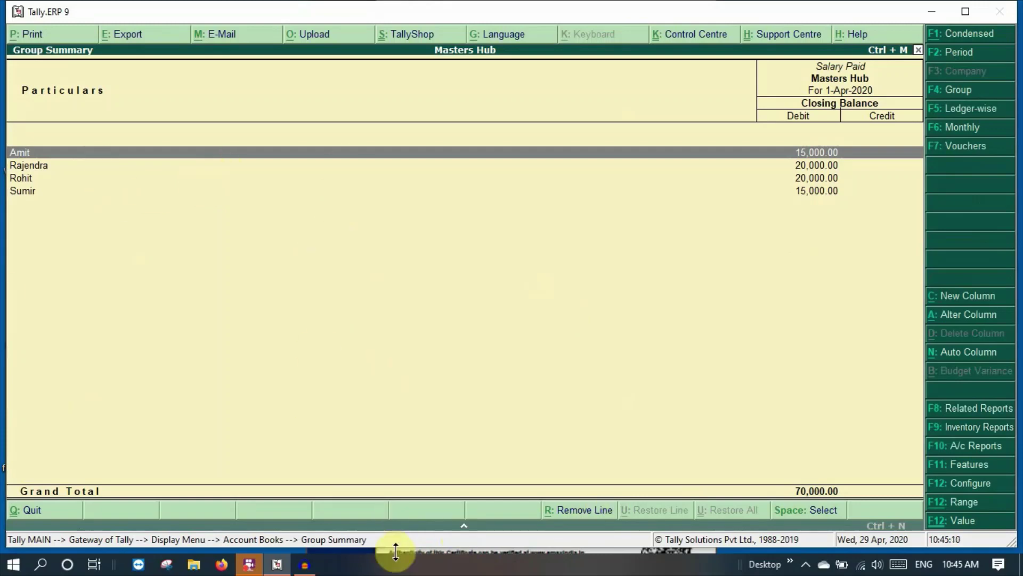
left_click(22, 33)
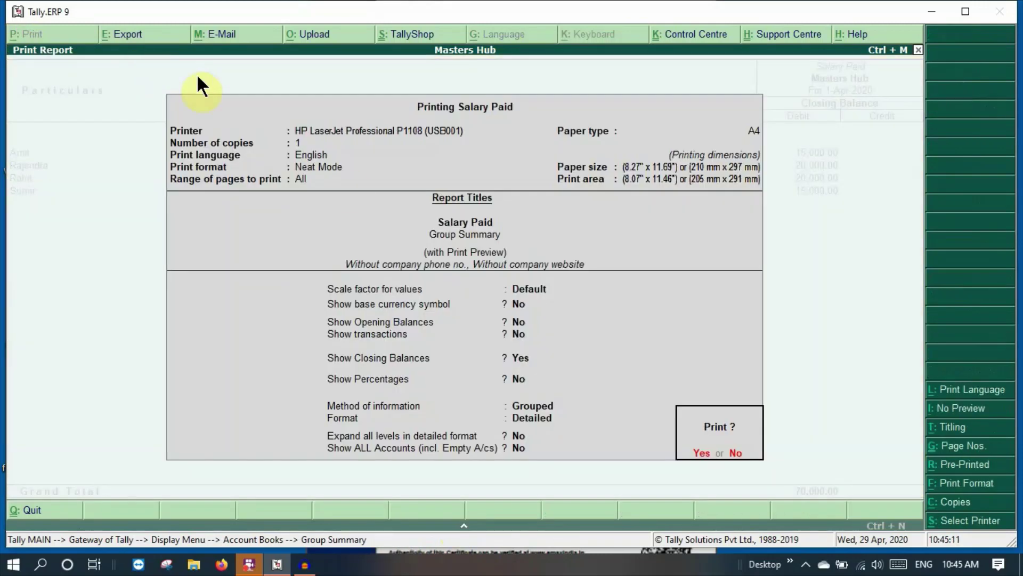
key("Return")
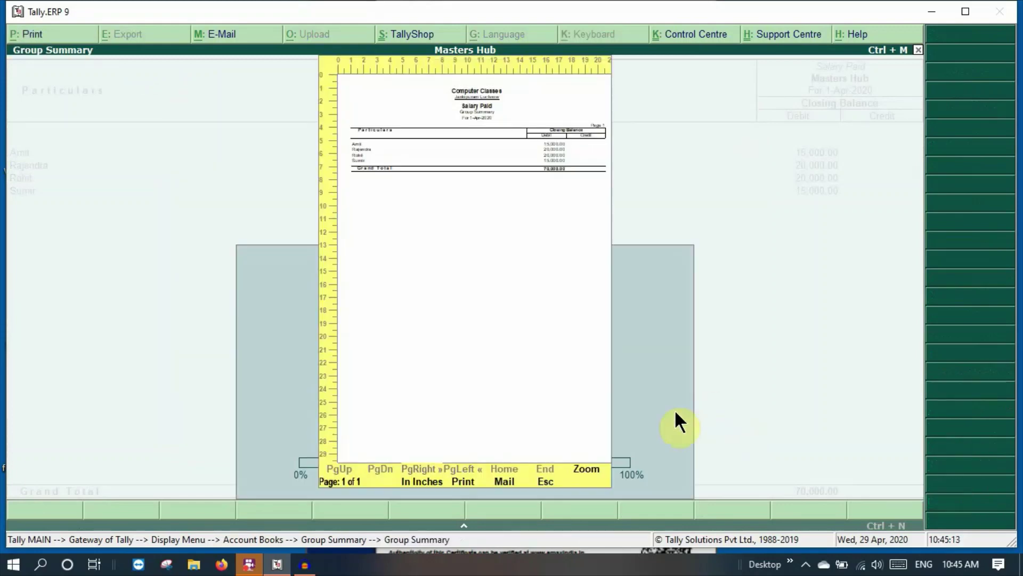
left_click(586, 482)
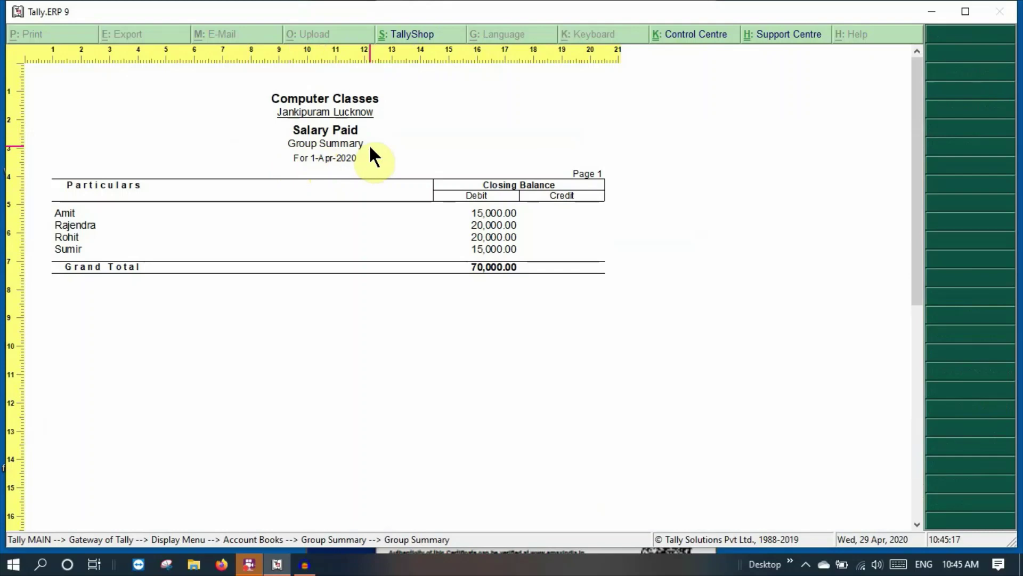
- Close the print preview and the group summary, and return to the Gateway of Tally
key("Escape")
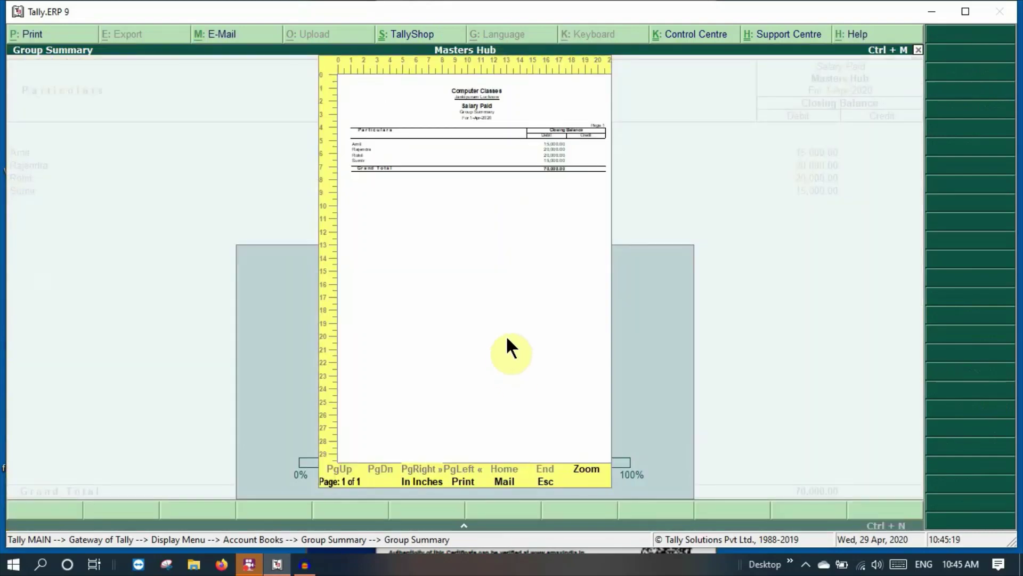
key("Escape")
key("Escape")
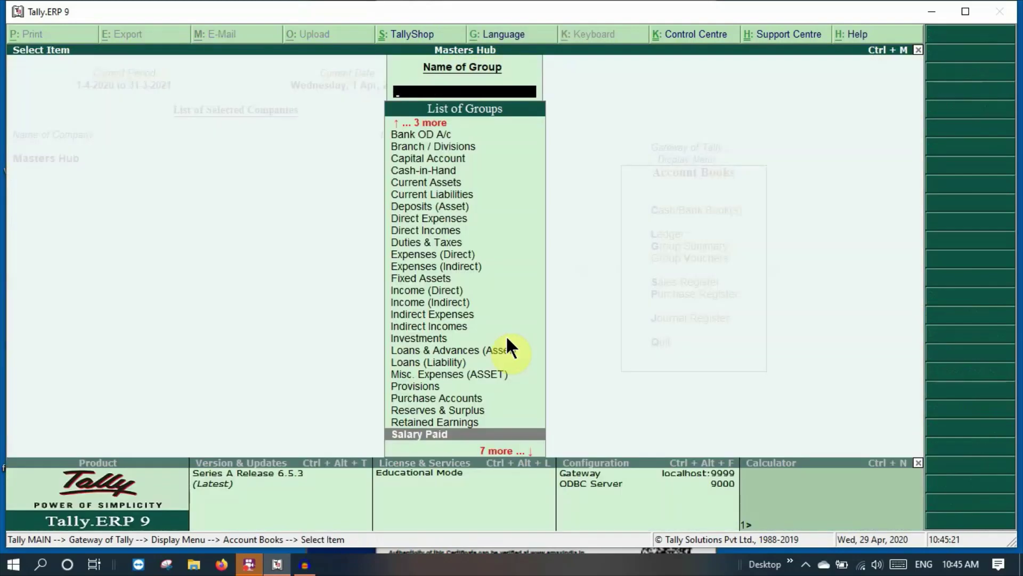
key("Escape")
key("Escape")
key("Escape")
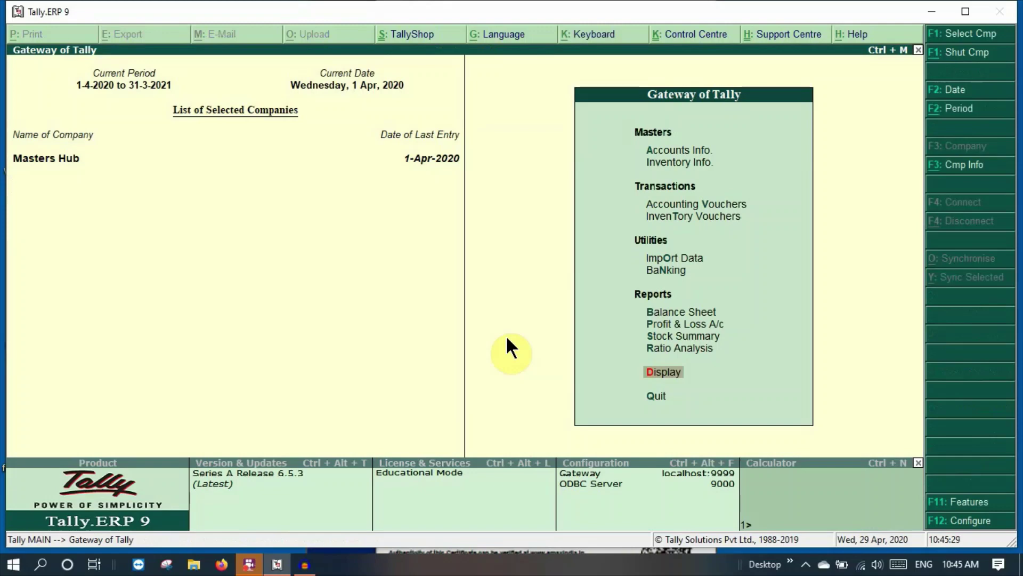
- Open the list of existing voucher types for display from the accounts masters
key("Down")
key("Down")
key("Down")
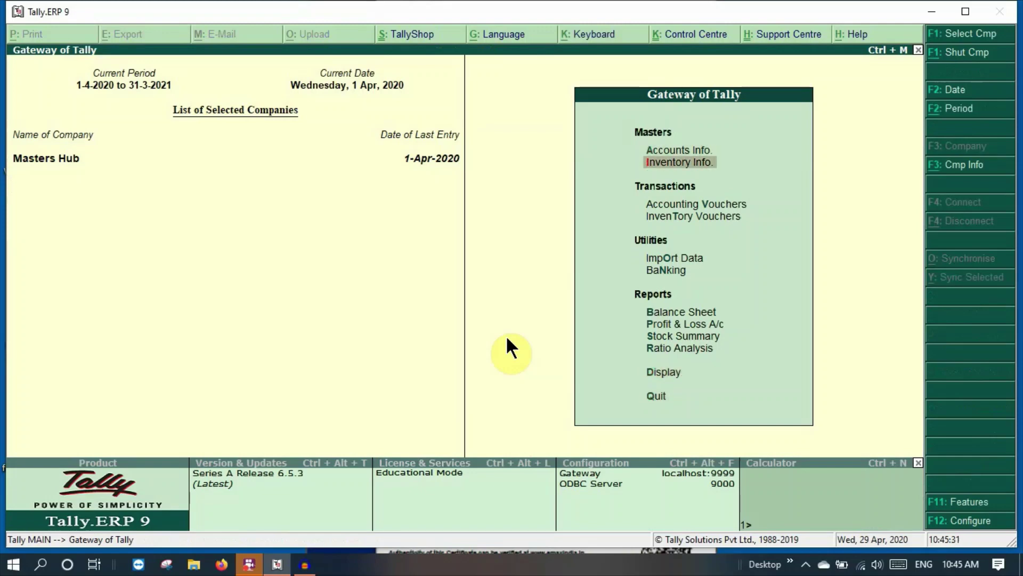
key("Up")
key("Return")
key("Down")
key("Down")
key("Down")
key("Up")
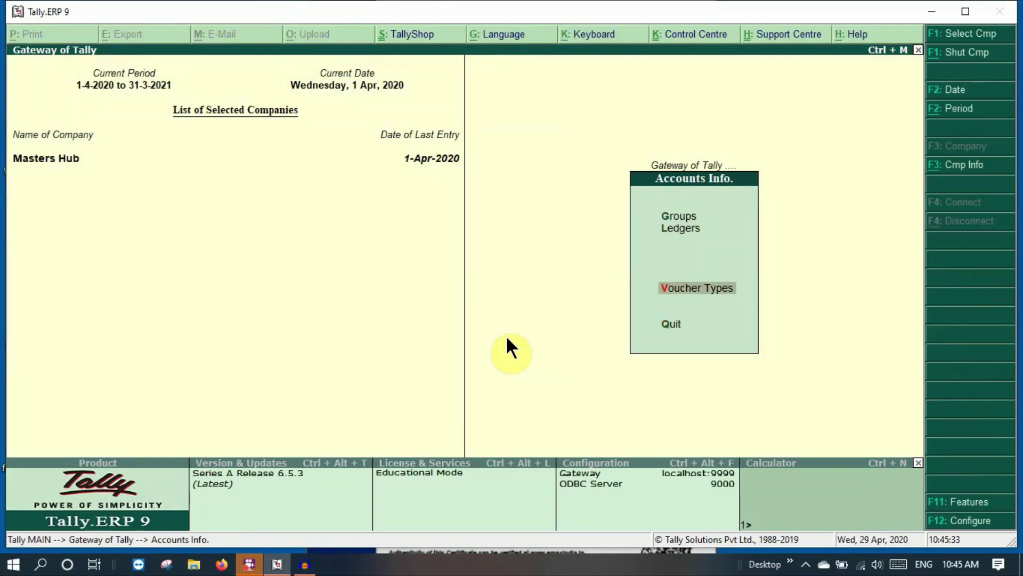
key("Return")
key("Down")
key("Return")
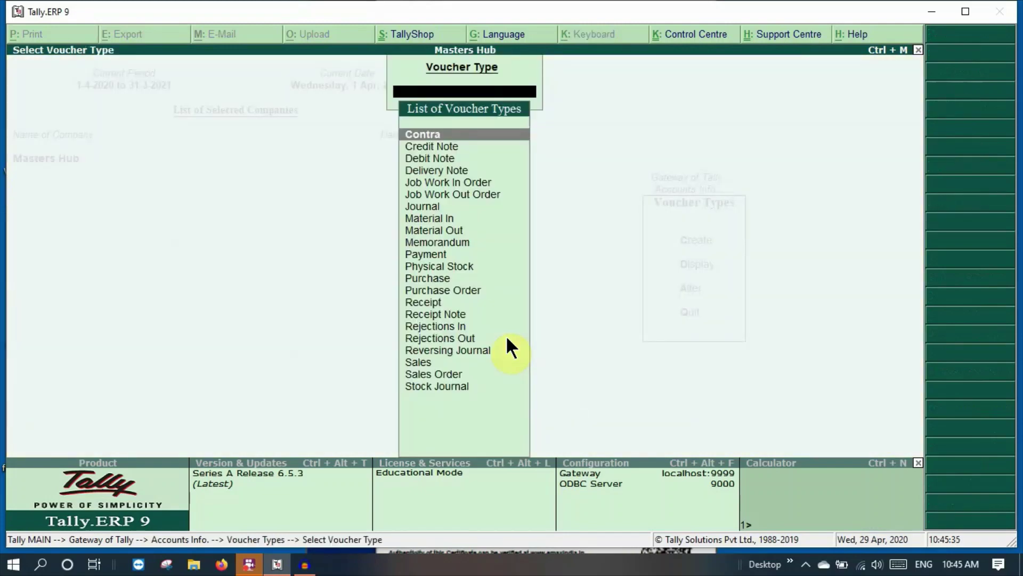
- Look through the predefined voucher types from Contra to Stock Journal, then close the list
key("Down")
key("Down")
key("Down")
key("Down")
key("Down")
key("Down")
key("Down")
key("Down")
key("Down")
key("Down")
key("Down")
key("Down")
key("Down")
key("Down")
key("Down")
key("Down")
key("Down")
key("Down")
key("Down")
key("Down")
key("Down")
key("Up")
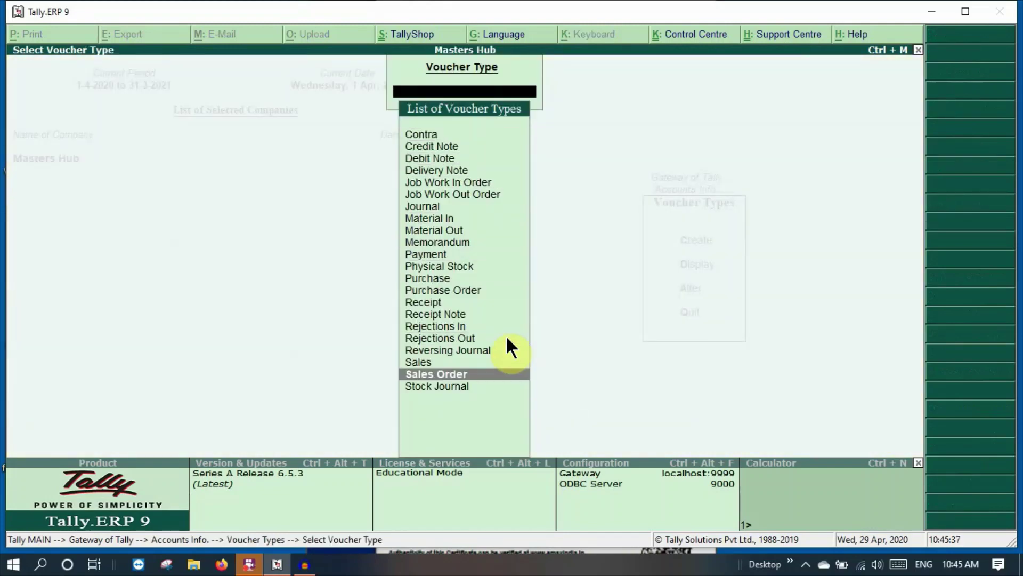
key("Up")
key("Up")
key("Up")
key("Up")
key("Up")
key("Up")
key("Up")
key("Up")
key("Up")
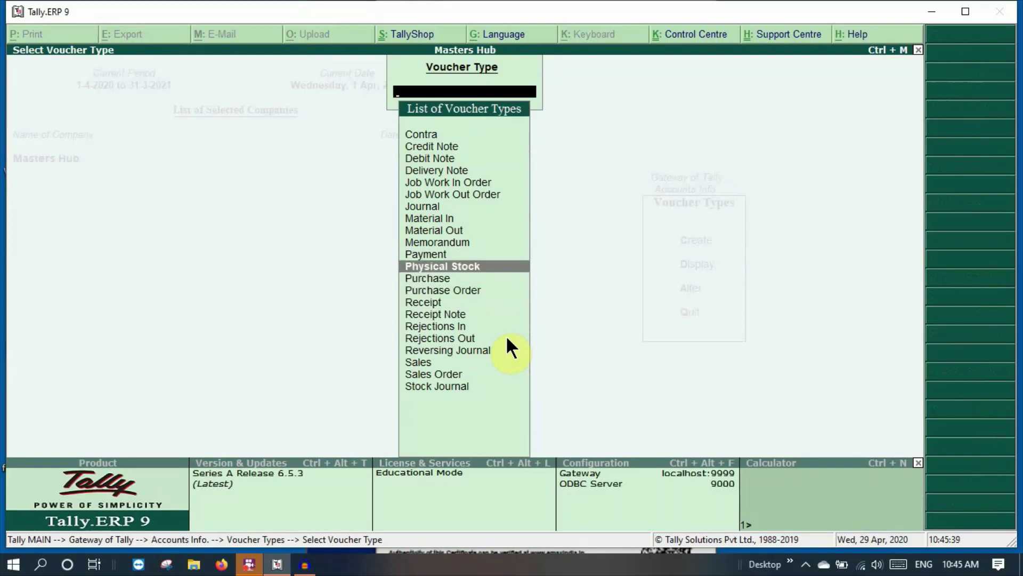
key("Up")
key("Down")
key("Down")
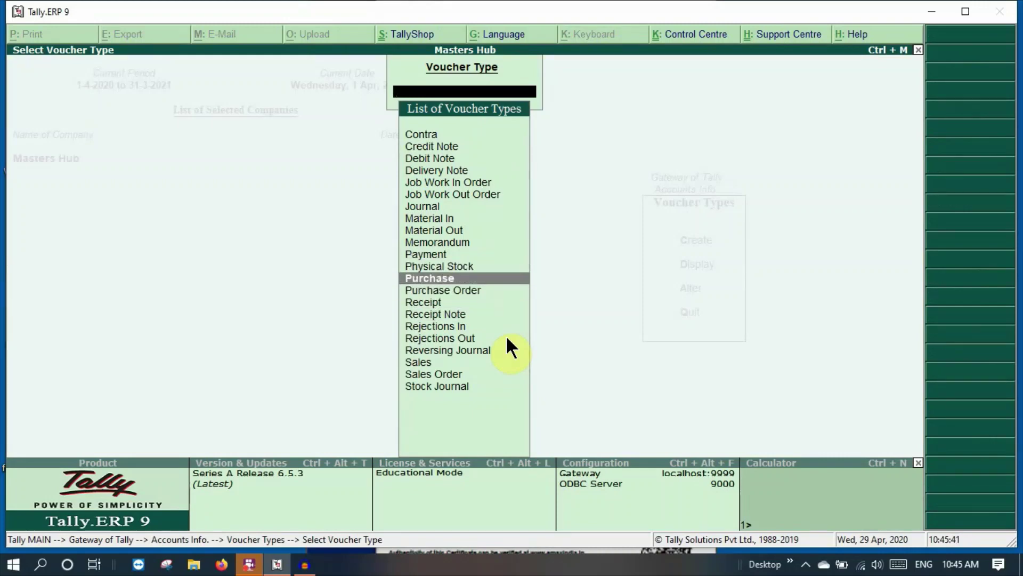
key("Down")
key("Down")
key("Down")
key("Down")
key("Down")
key("Down")
key("Down")
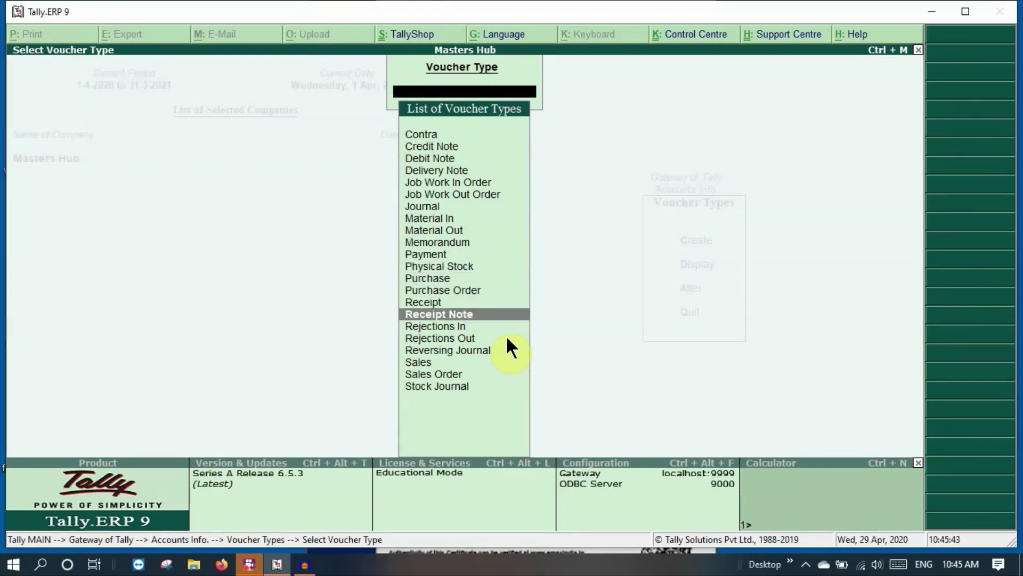
key("Escape")
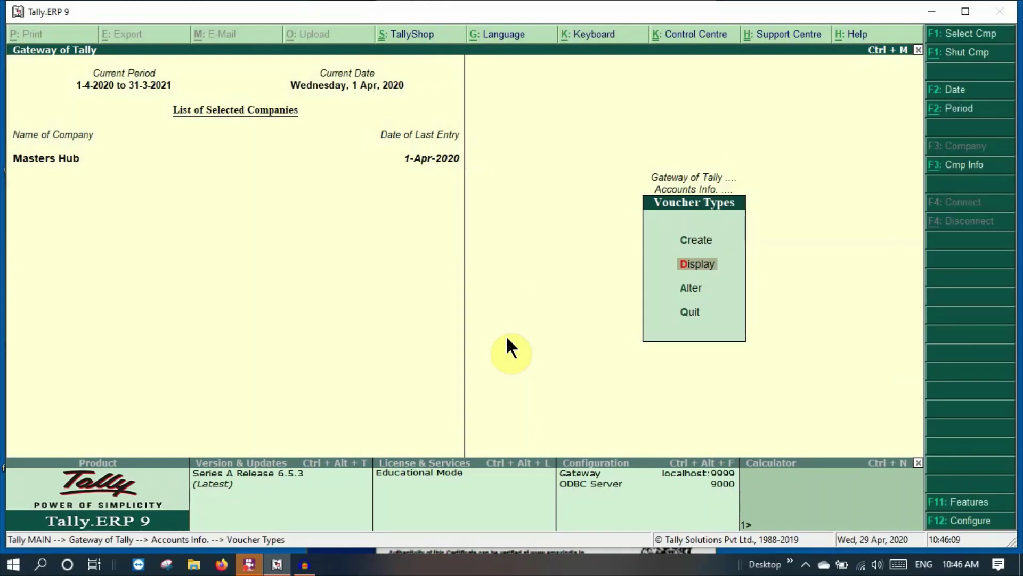
- Start creating a new voucher type and name it Bank Payement
key("Up")
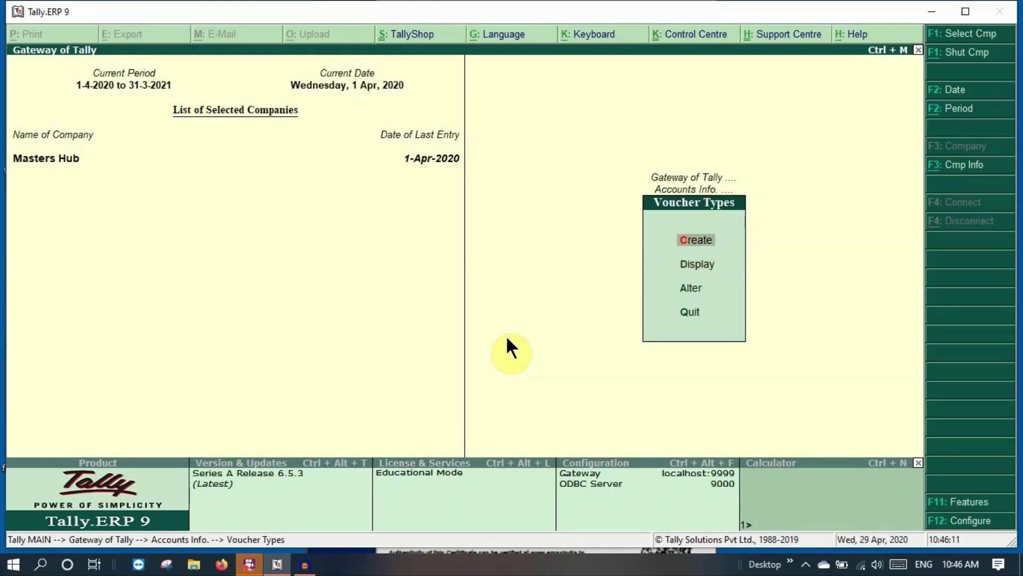
key("Return")
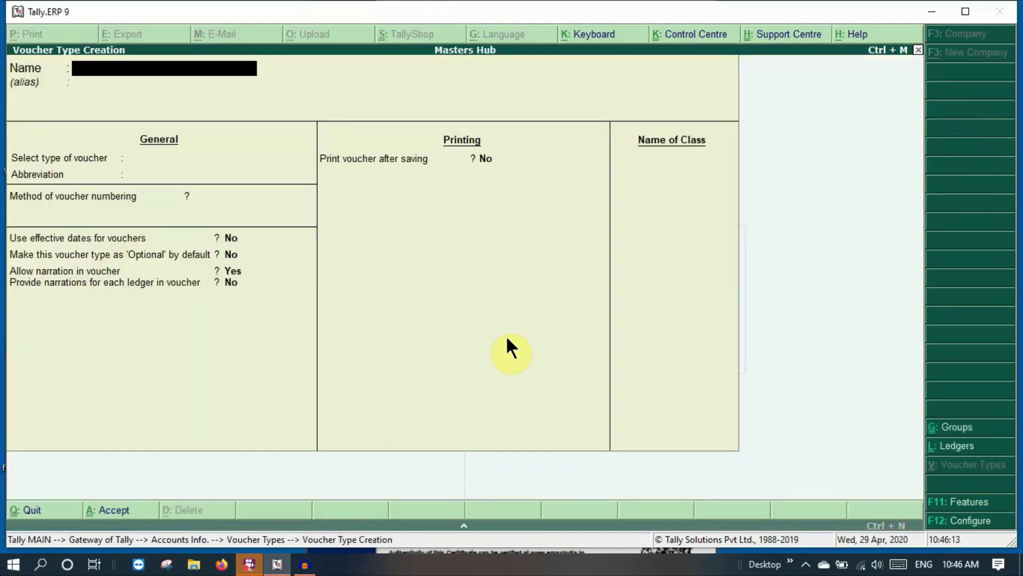
type("Bank Payeme")
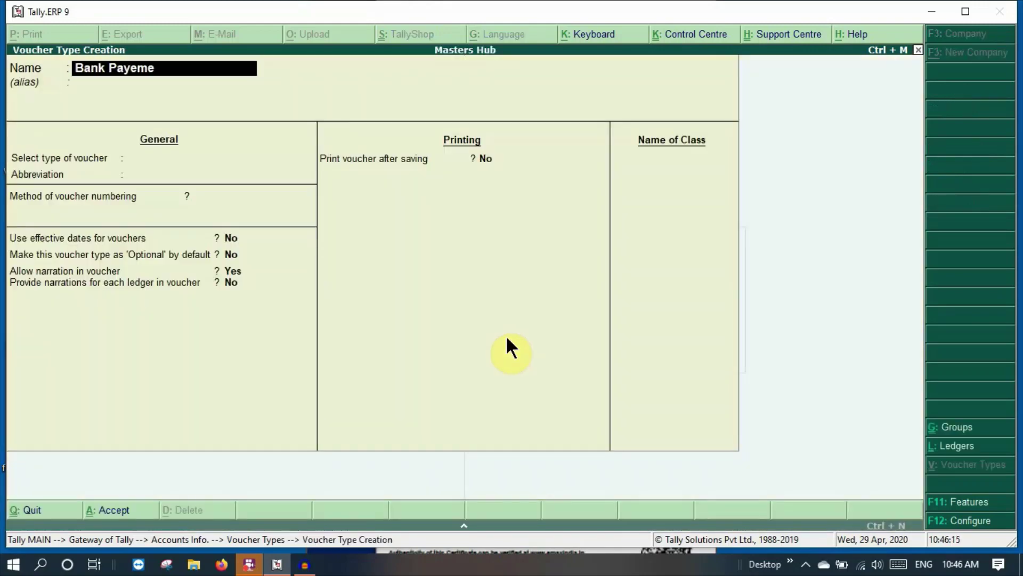
type("nt")
key("Return")
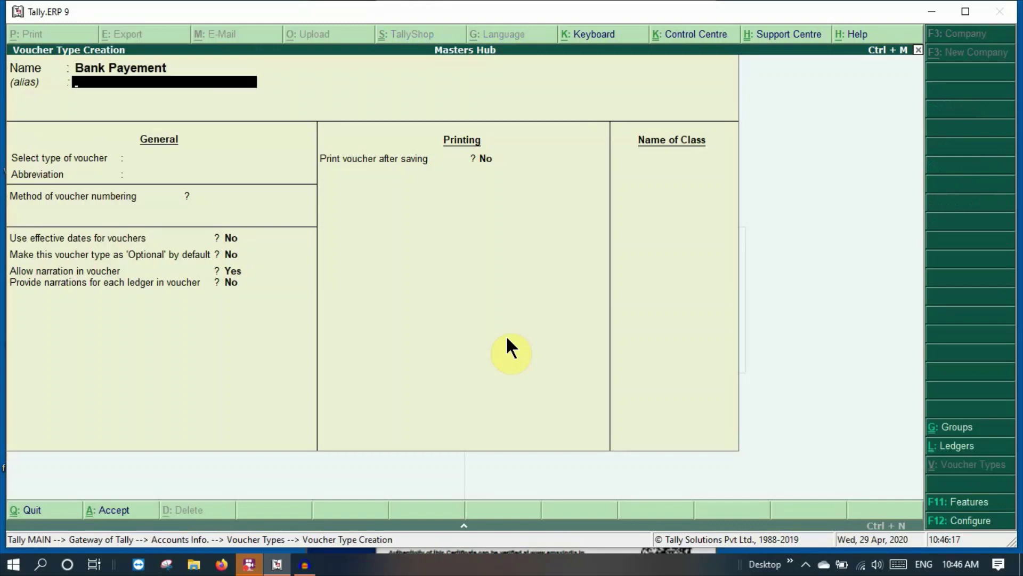
- Base the Bank Payement voucher type on Payment, keep abbreviation Pymt and Automatic numbering, and enable advanced configuration
key("Return")
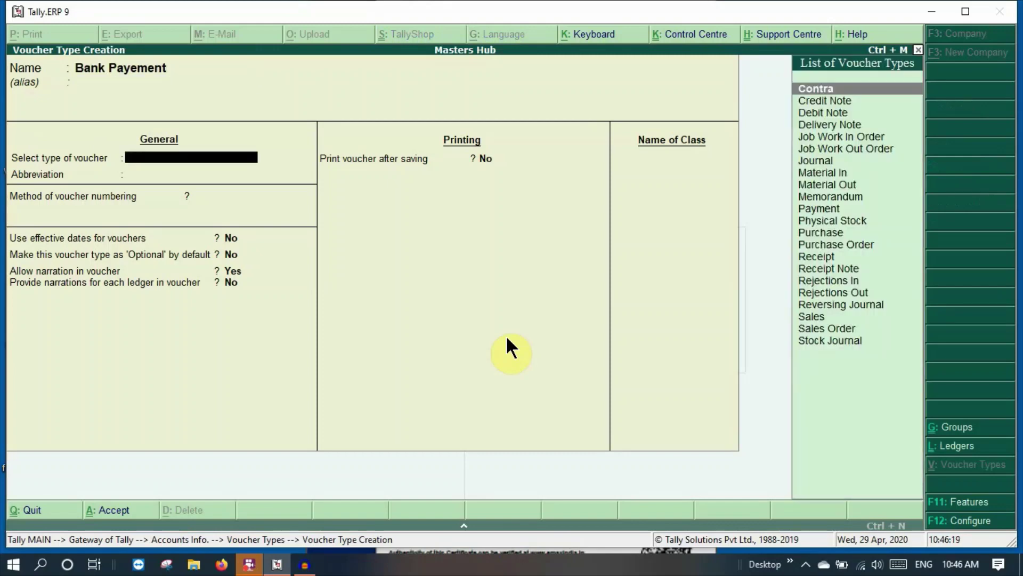
type("paye")
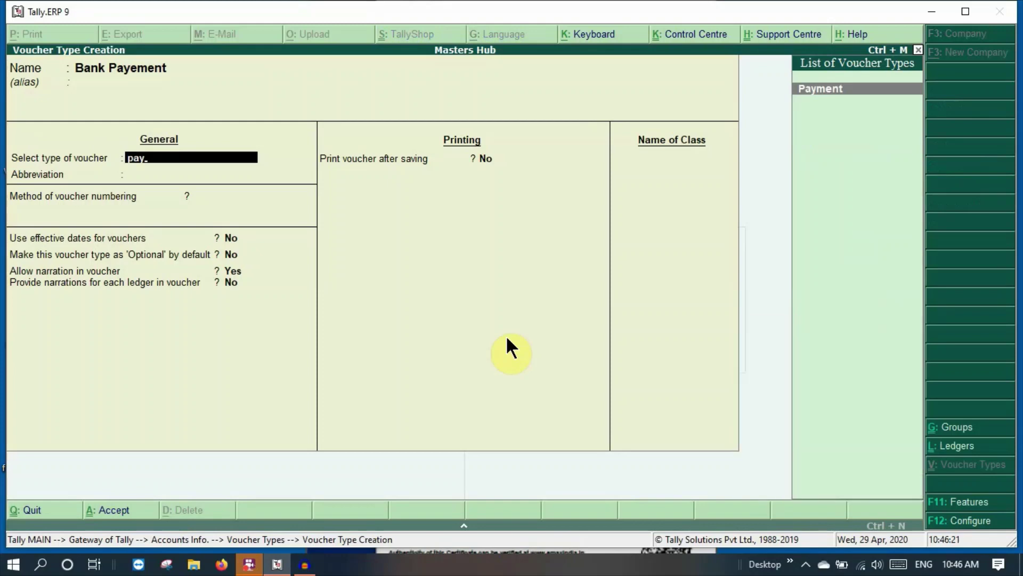
key("Return")
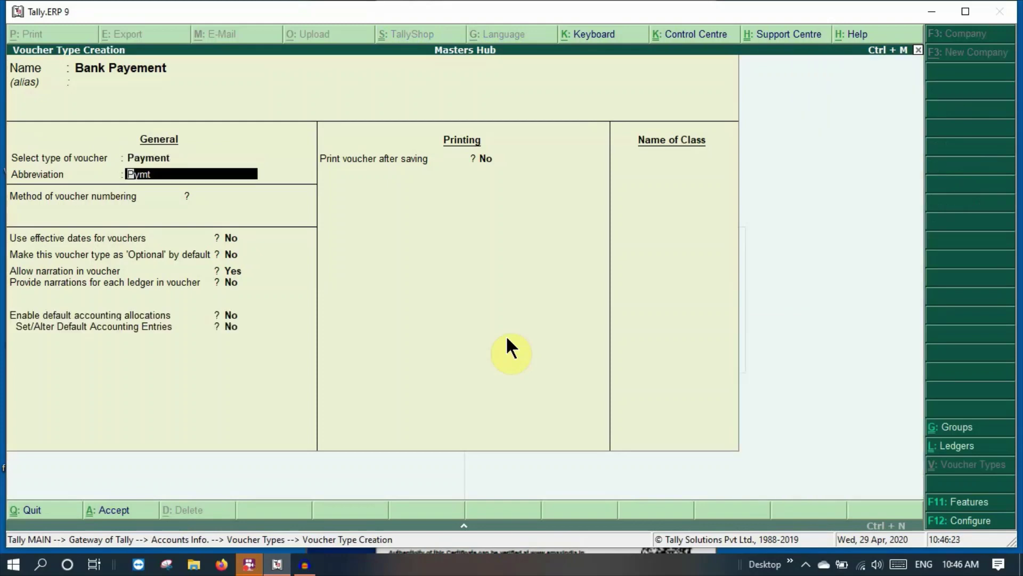
key("Return")
key("Return")
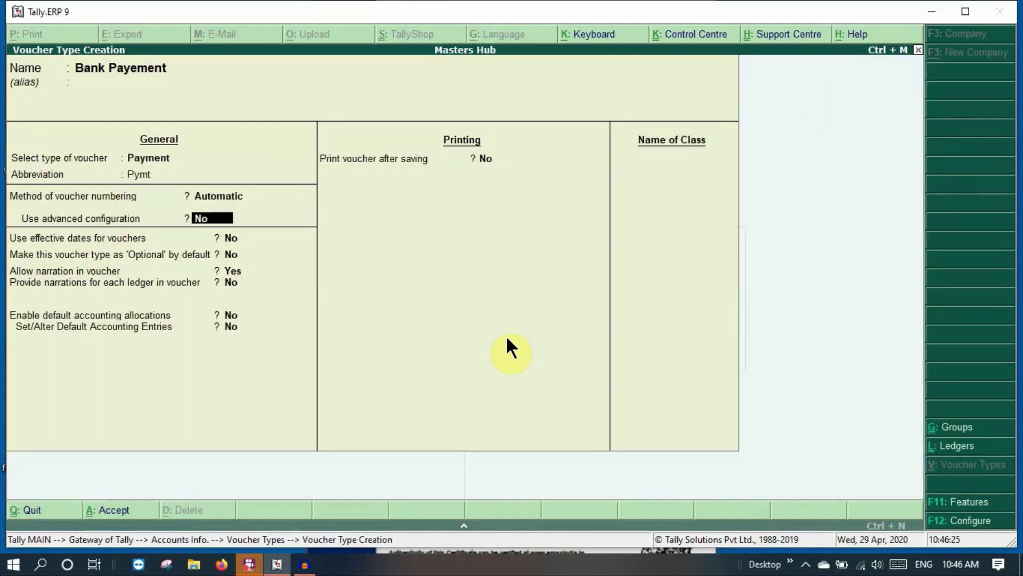
key("y")
key("Return")
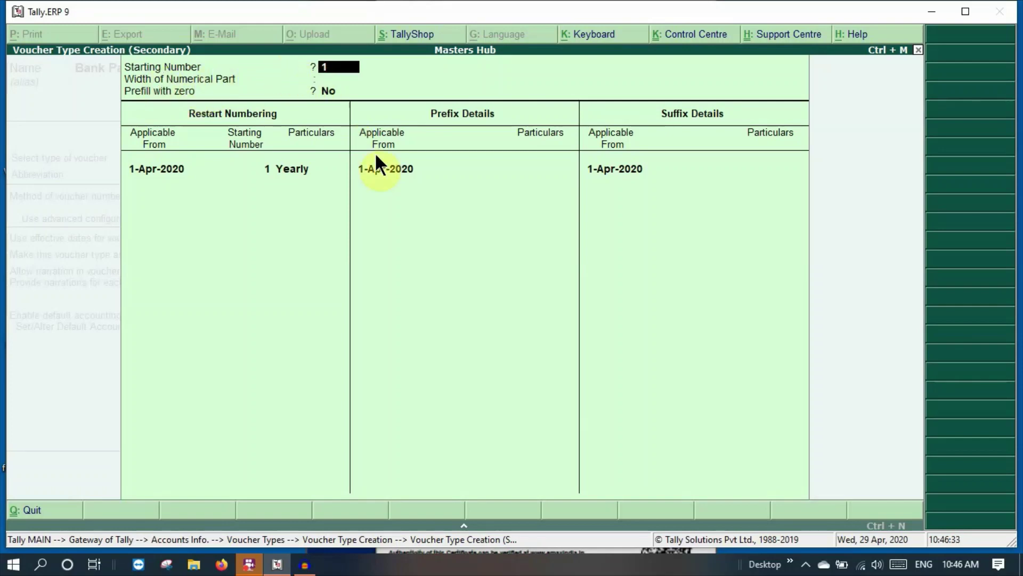
- Set numbering to start at 1 with a numerical width of 3, no zero prefill, and a yearly restart at 1 from 1-Apr-2020
key("Return")
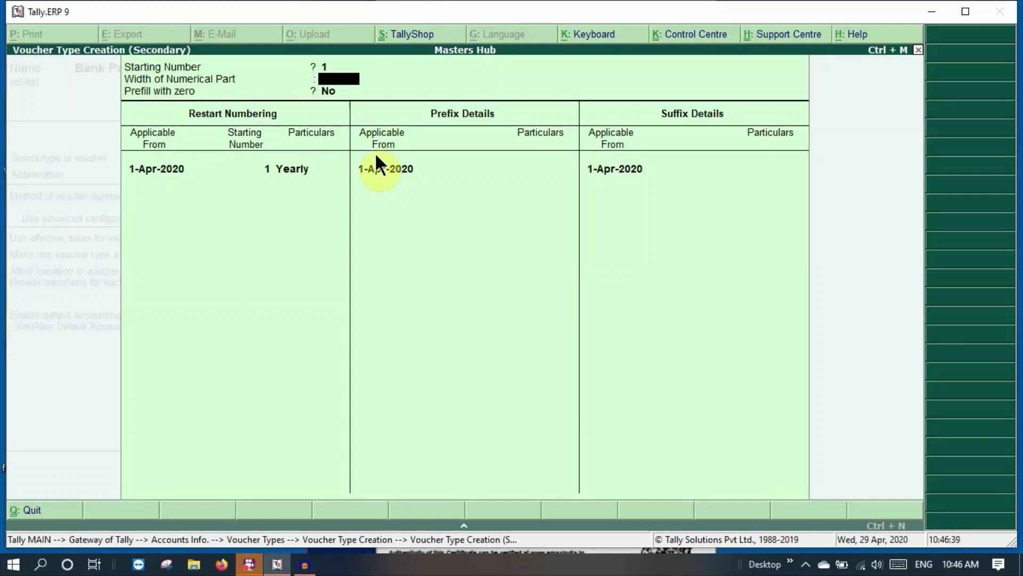
type("3")
key("Return")
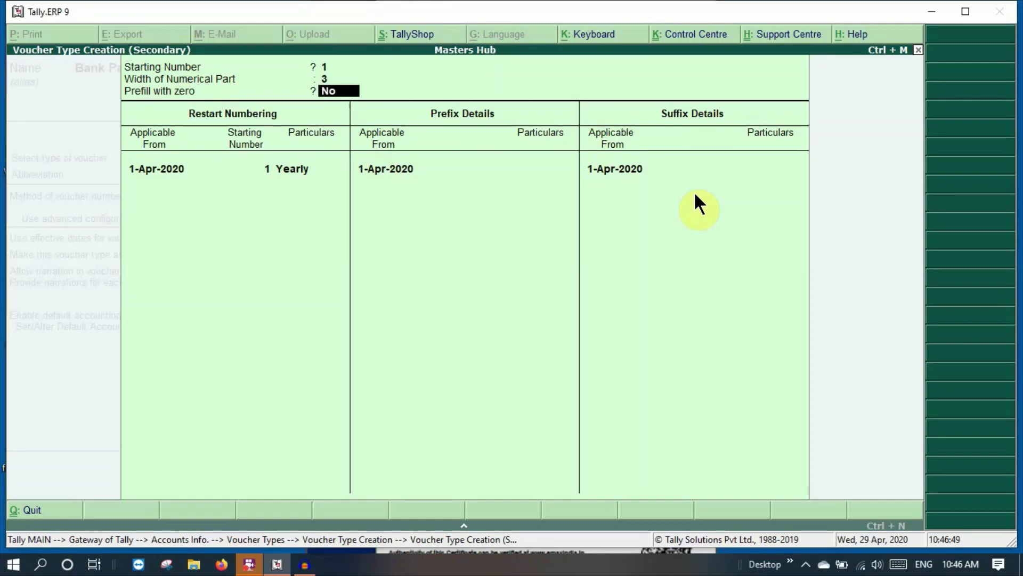
key("Return")
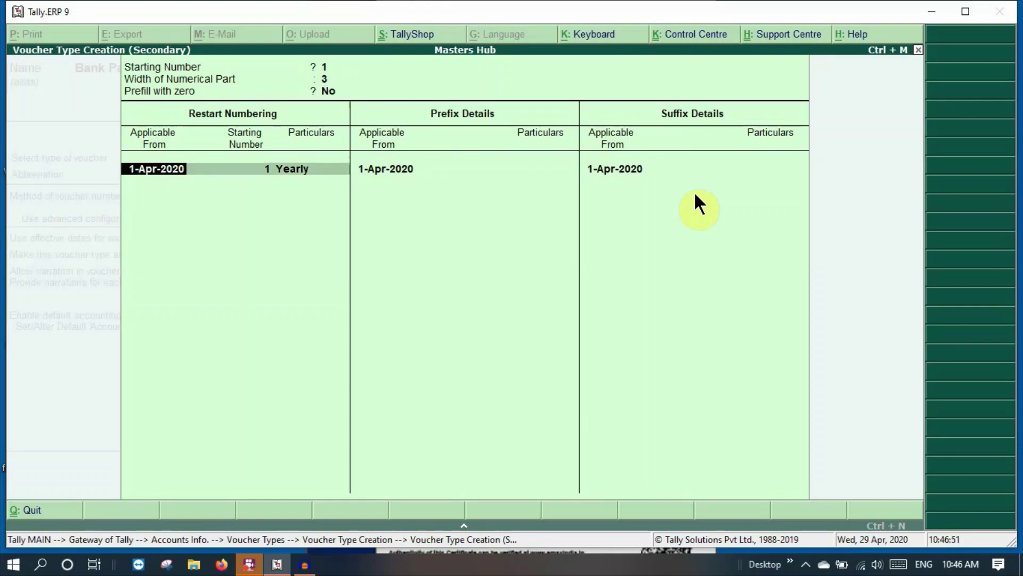
key("Return")
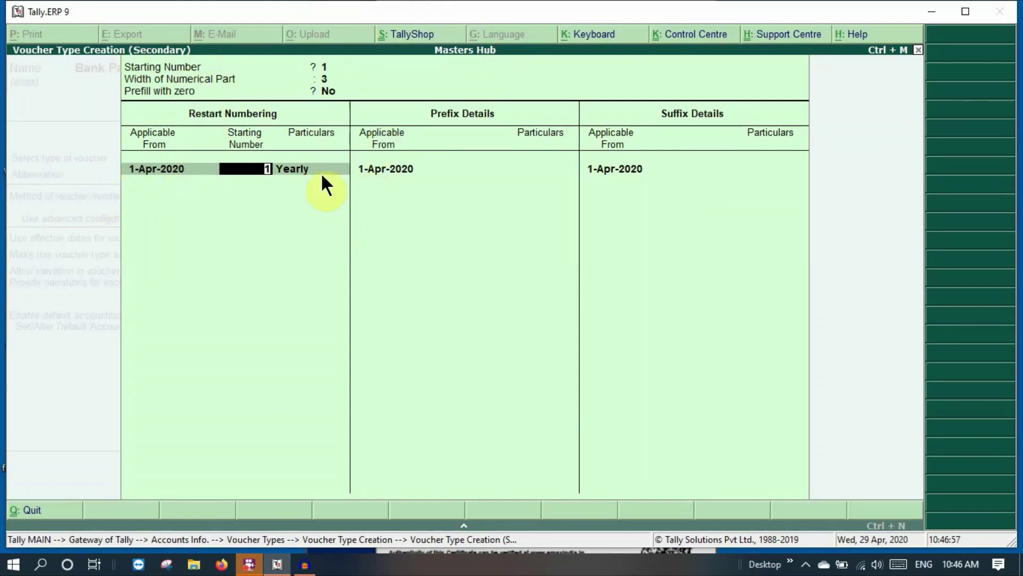
key("Return")
key("Return")
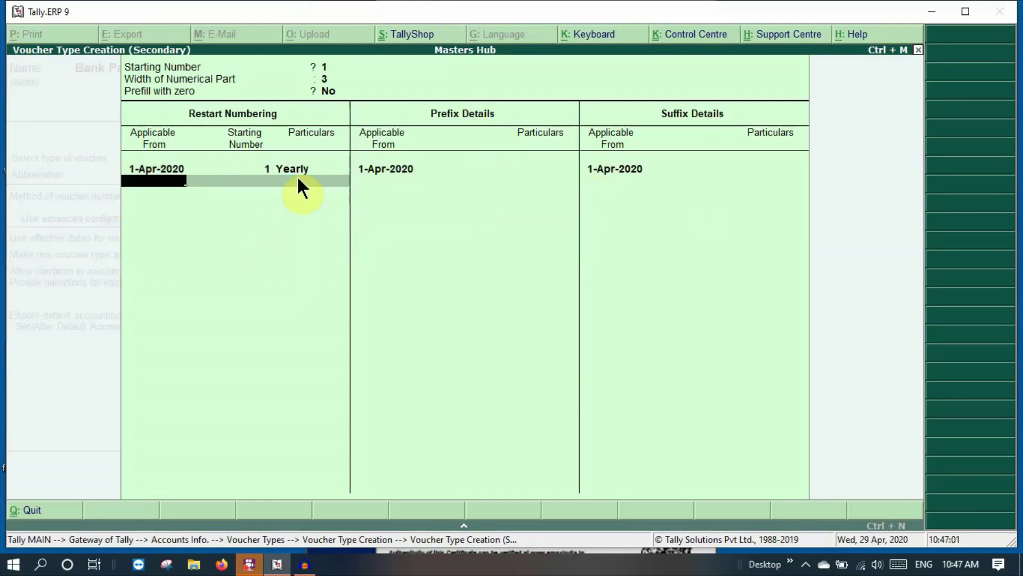
key("Return")
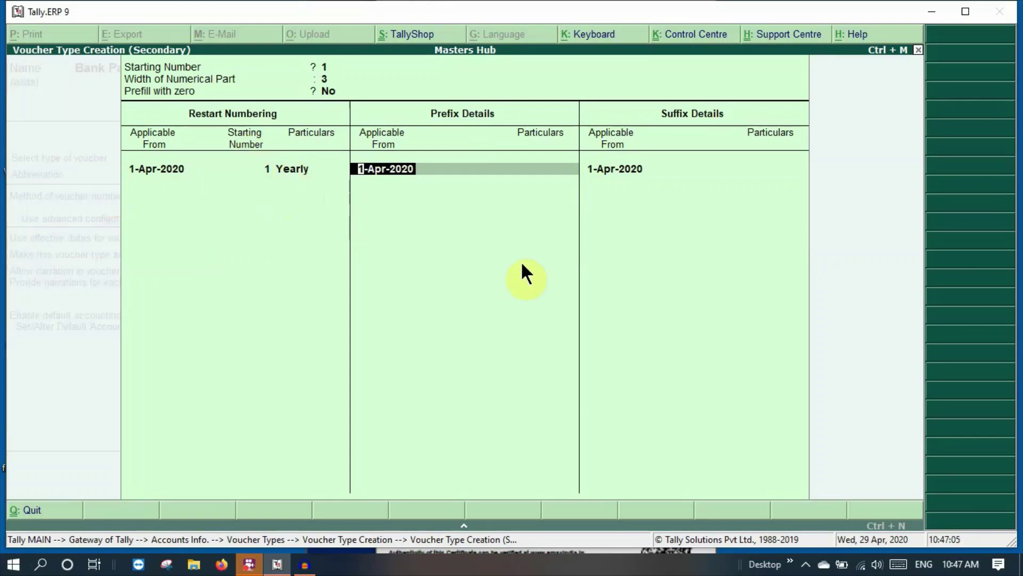
- Add the prefix MH to voucher numbers from 1-Apr-2020 and leave the suffix blank
key("Return")
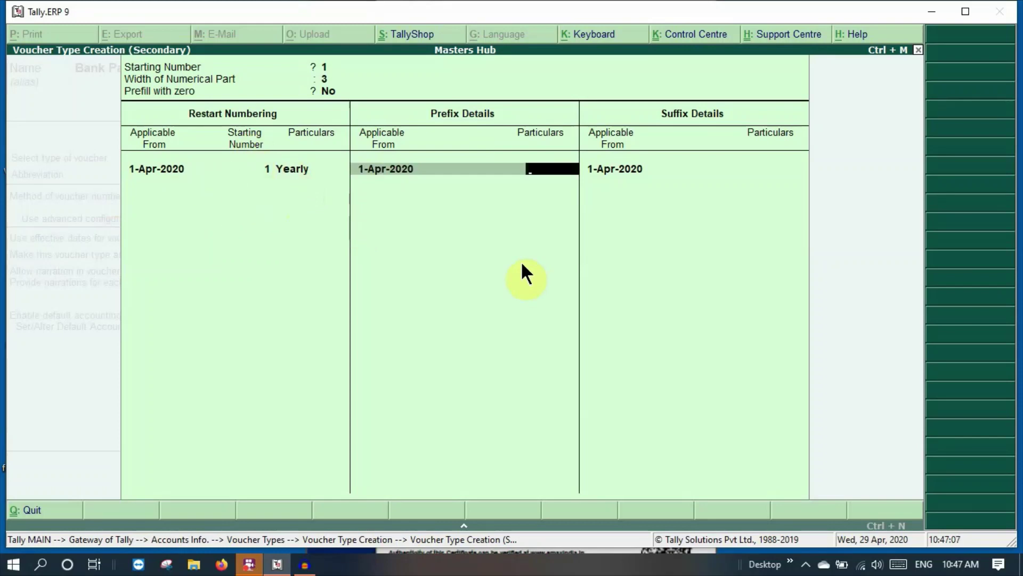
type("MH")
key("Return")
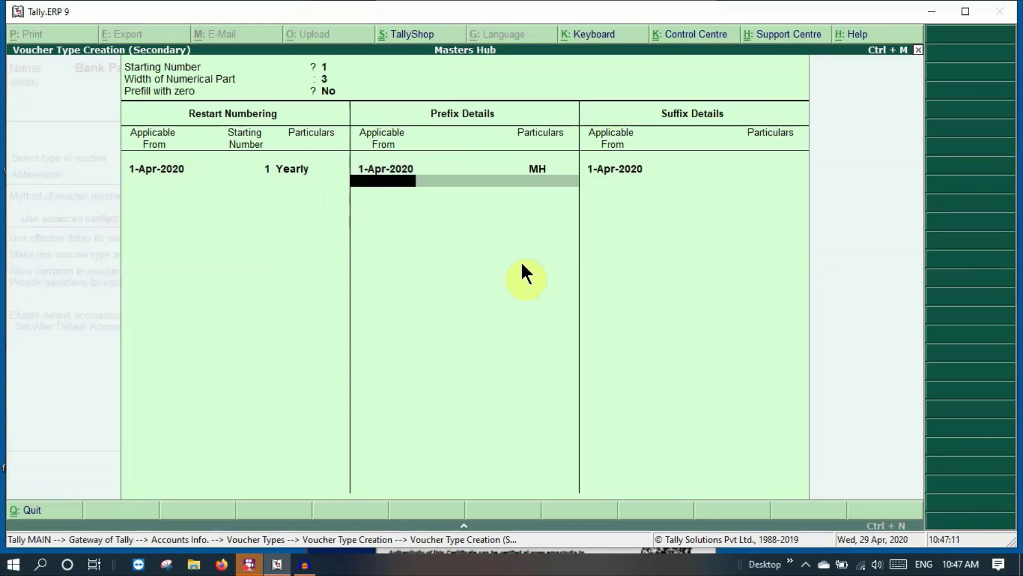
key("Return")
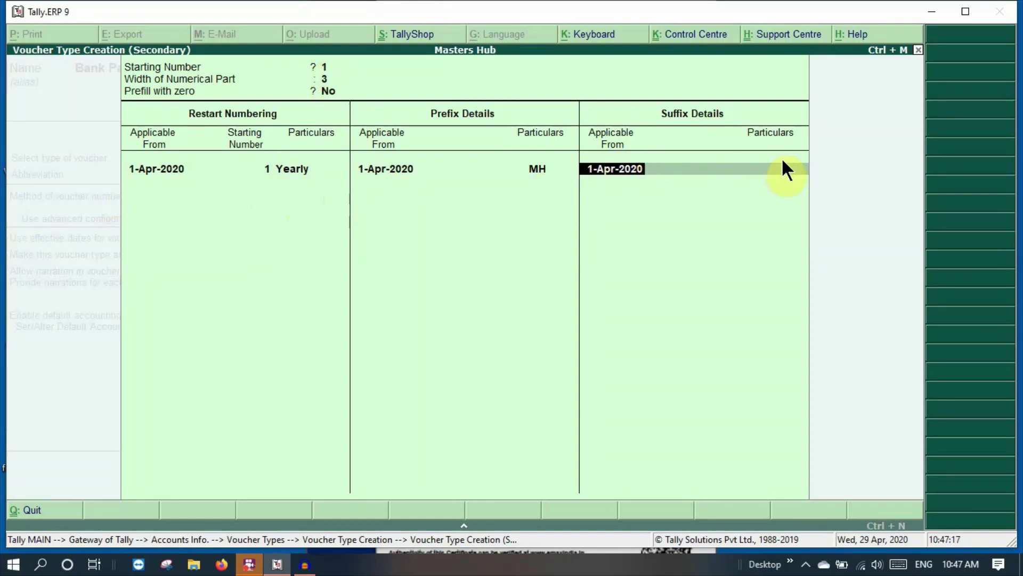
key("Return")
key("Return")
key("Return")
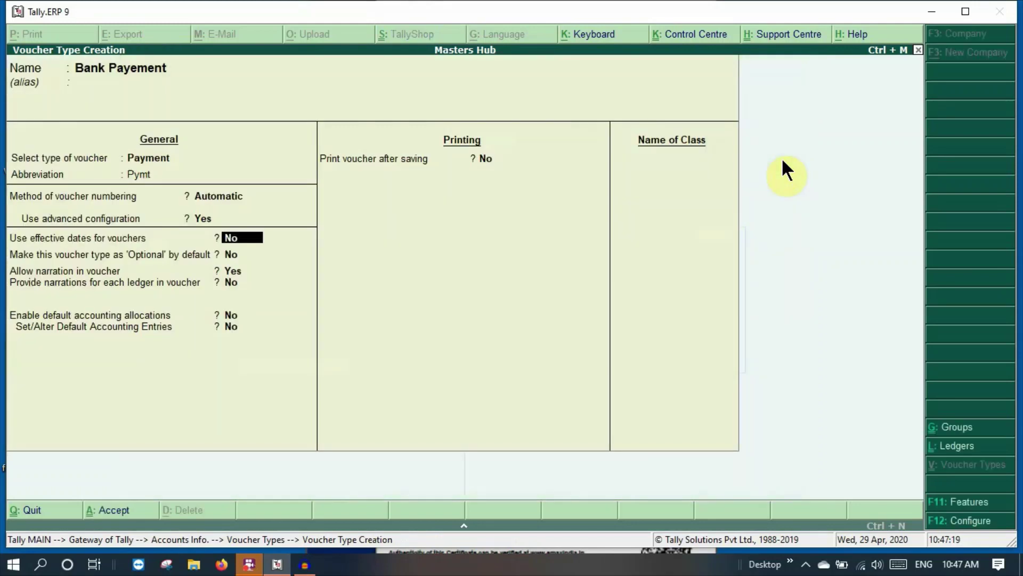
- Keep the remaining general options, enable printing the voucher after saving, and save the Bank Payement voucher type
key("Return")
key("Return")
key("Return")
key("Return")
key("Return")
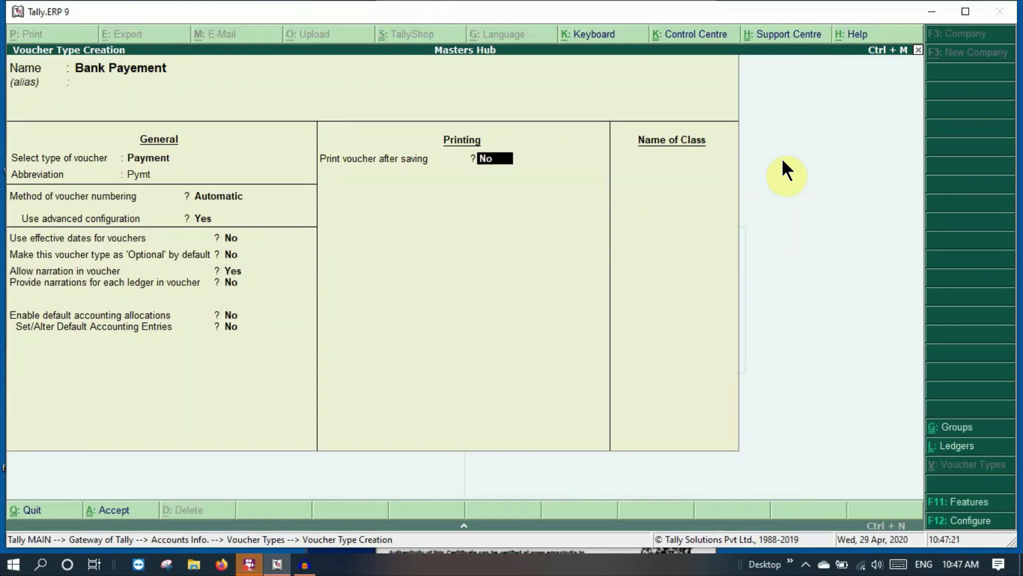
type("yes")
key("Return")
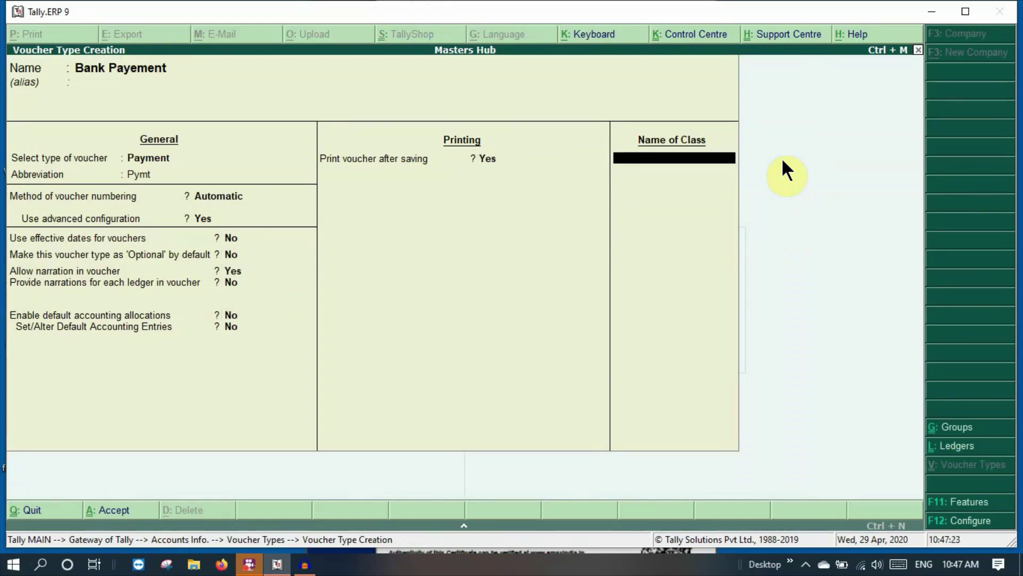
key("Return")
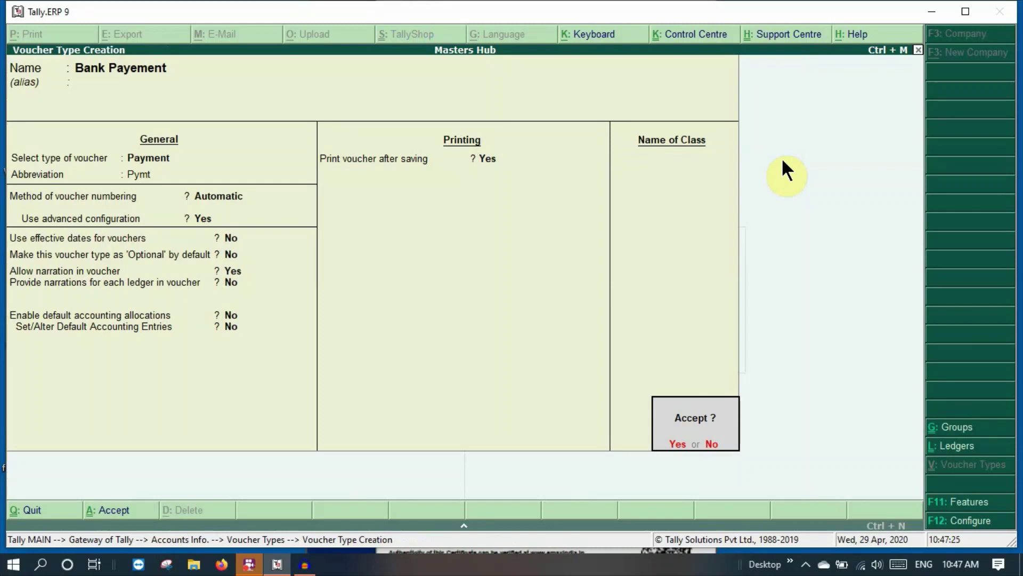
key("Return")
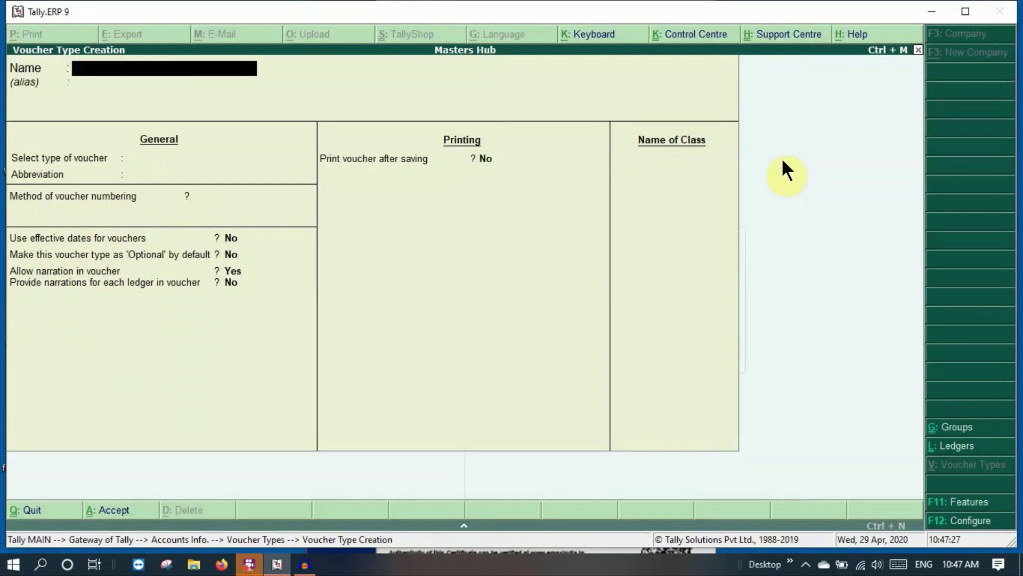
- Create another voucher type named Cash Payement, based on Payment with Automatic numbering, and enable its advanced configuration
type("Cash Payement")
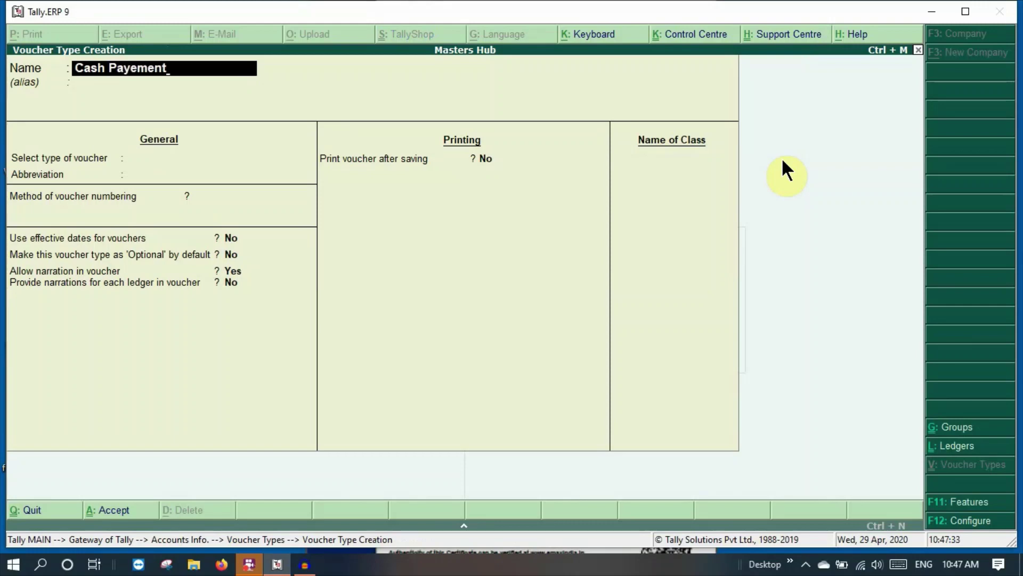
key("Return")
key("Return")
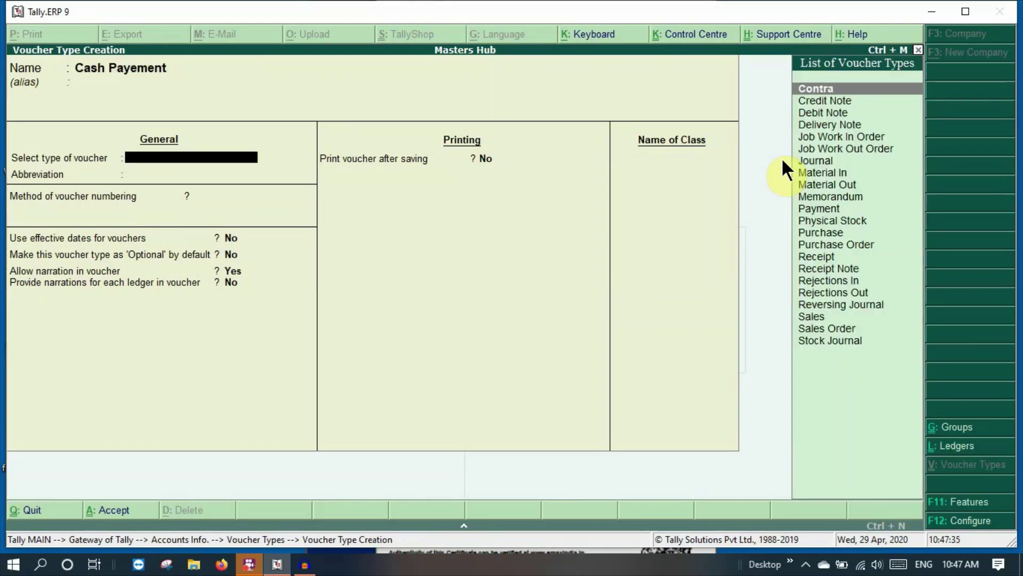
type("Pay")
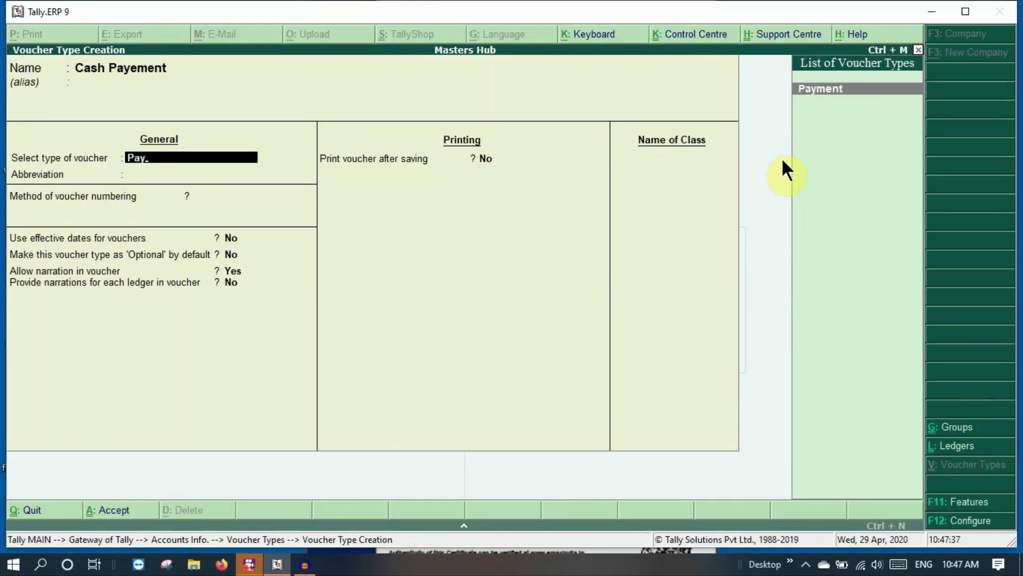
key("Return")
key("Return")
key("Return")
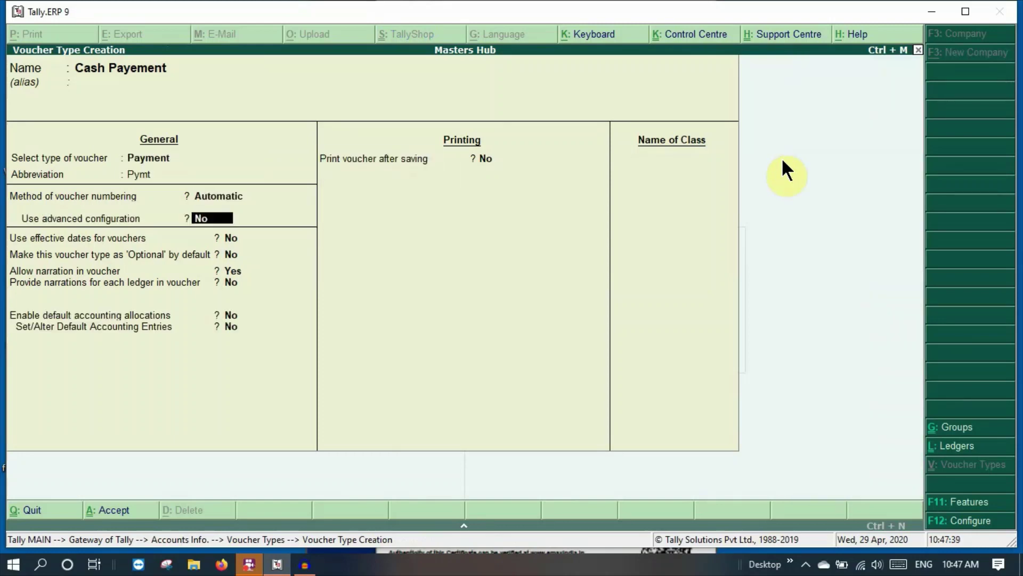
key("y")
key("Return")
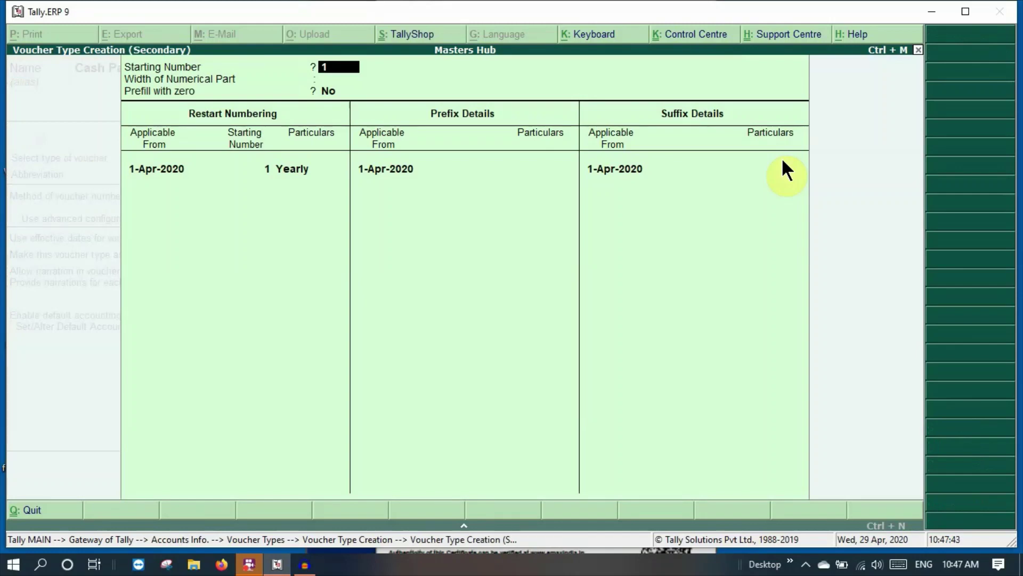
- Set the starting number to 101 and numerical width to 3, without zero prefill, keeping the yearly restart at 1 from 1-Apr-2020
type("101")
key("Return")
type("3")
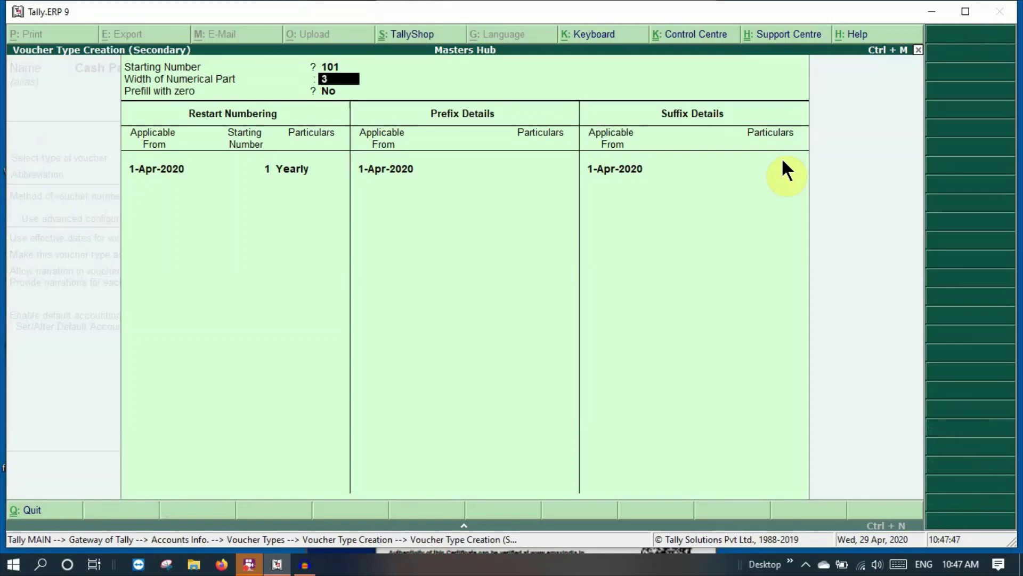
key("Return")
key("Return")
key("Return")
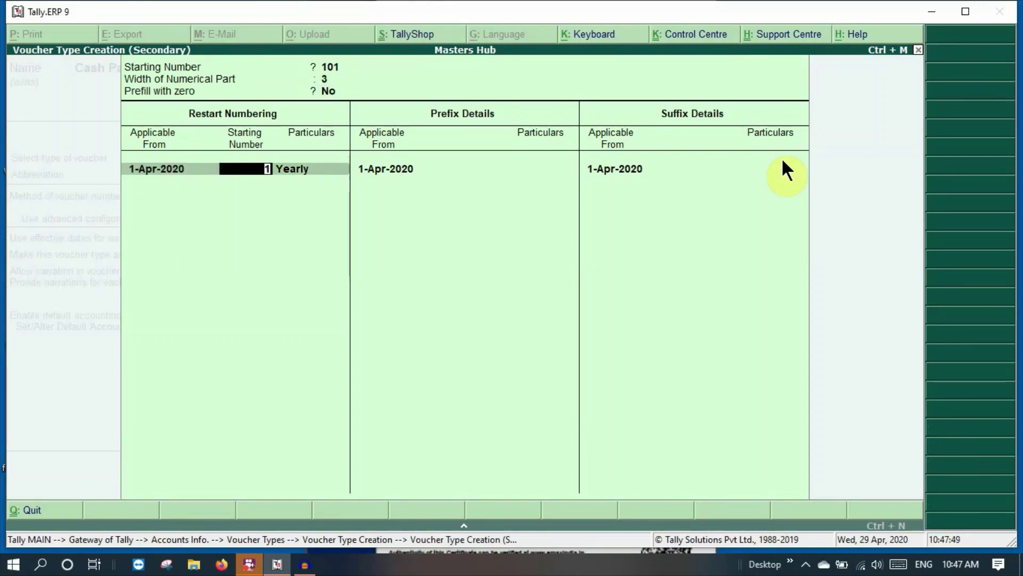
key("Return")
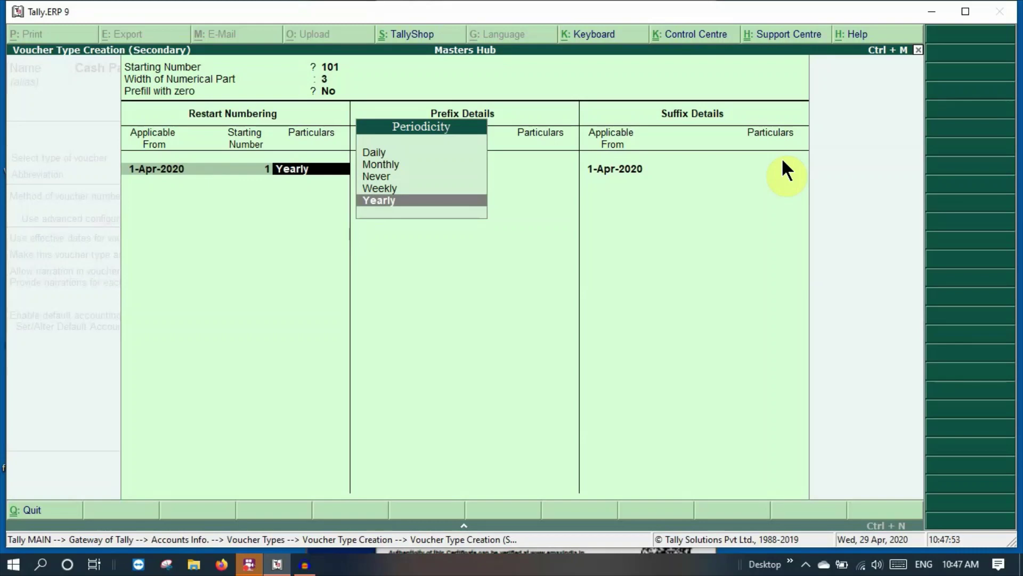
key("Return")
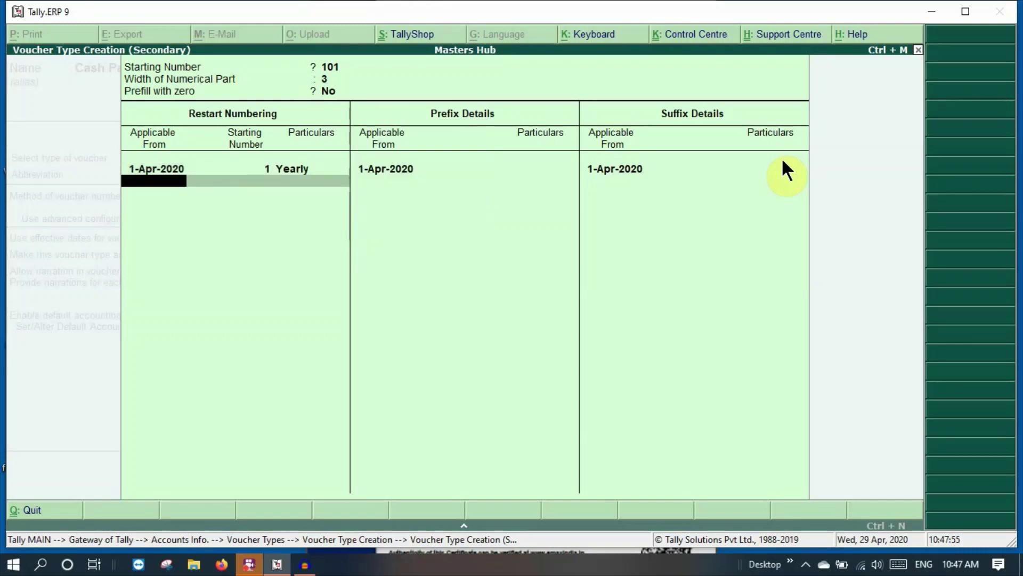
key("BackSpace")
key("BackSpace")
type("101")
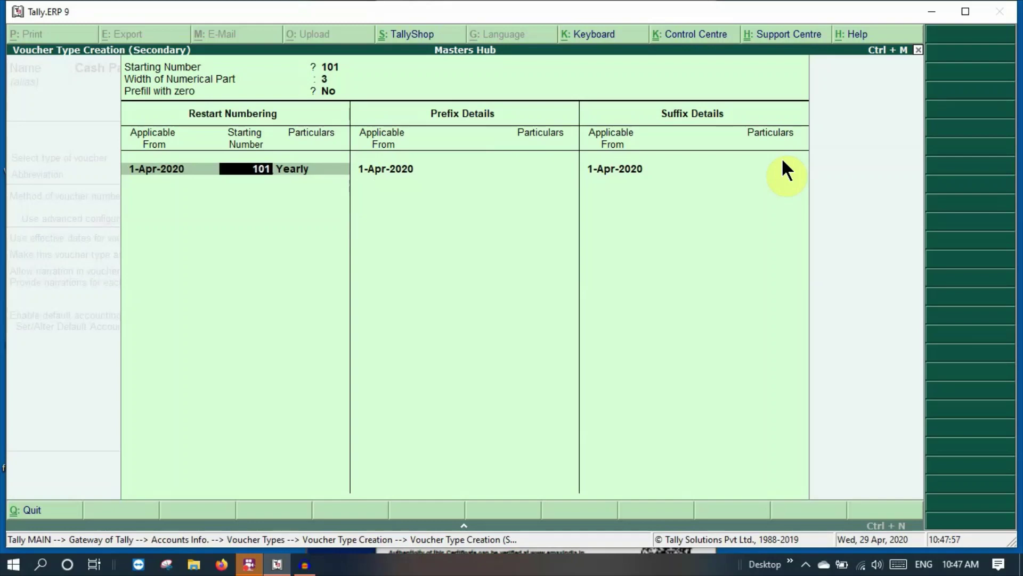
key("BackSpace")
key("Return")
type("1")
key("Return")
key("Return")
- Set MH as the Cash Payement number prefix from 1-Apr-2020, with no suffix
key("Return")
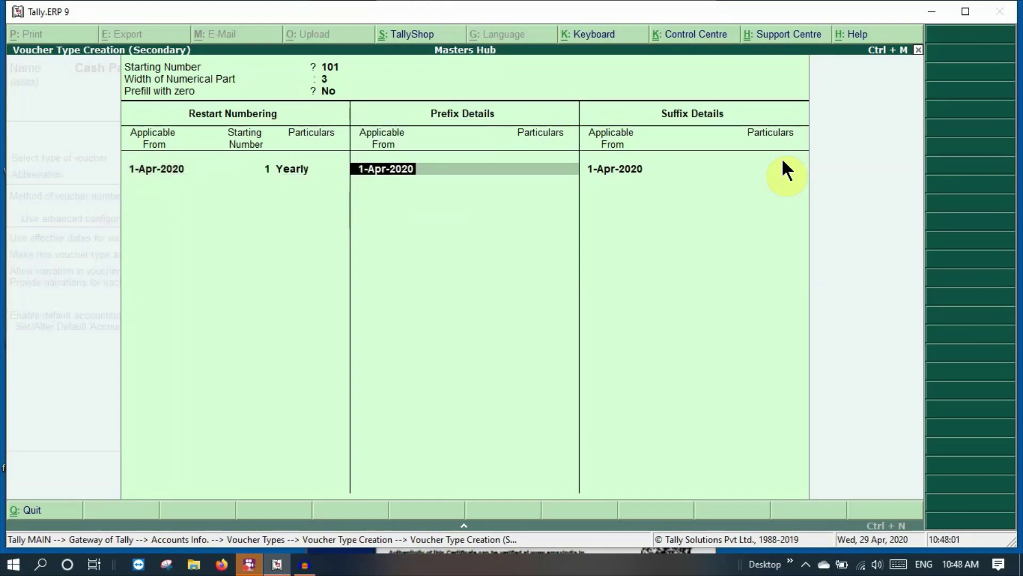
key("Return")
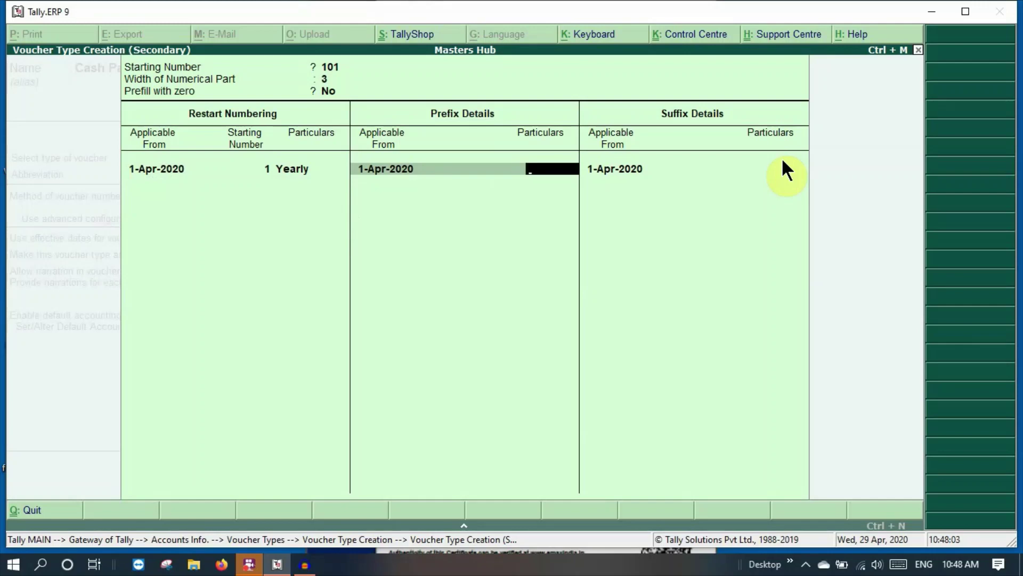
type("MH")
key("Return")
key("Return")
key("Return")
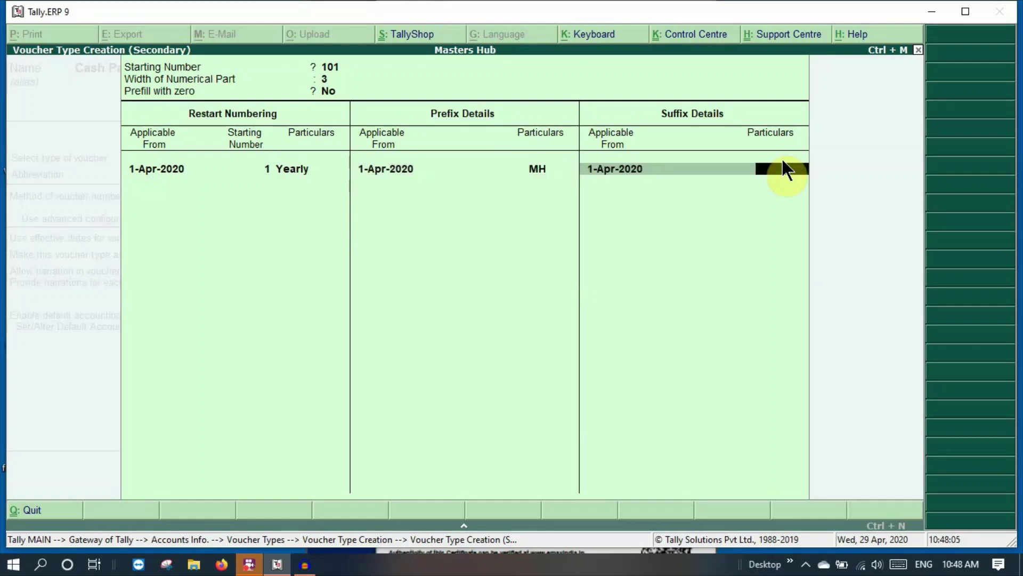
key("Return")
key("Return")
- Turn on printing after saving for Cash Payement, keep the other general defaults, and save the voucher type
key("Return")
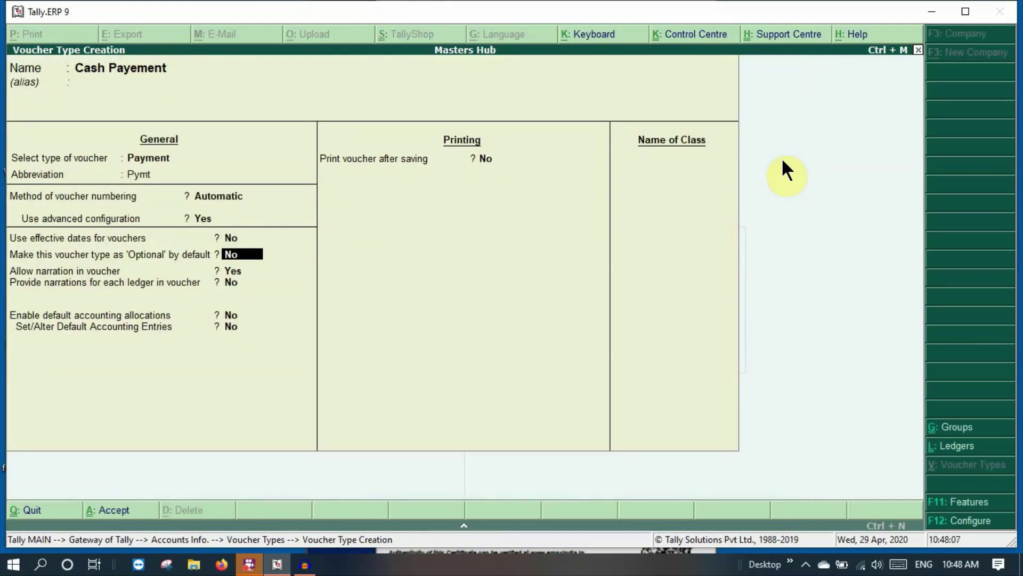
key("Return")
key("Return")
key("Return")
key("y")
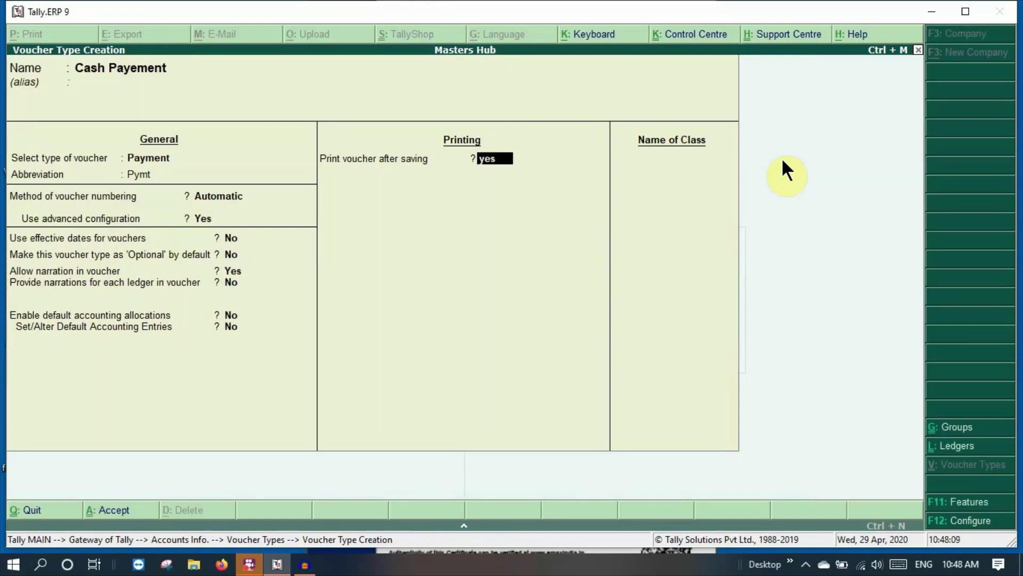
key("Return")
key("Return")
key("Return")
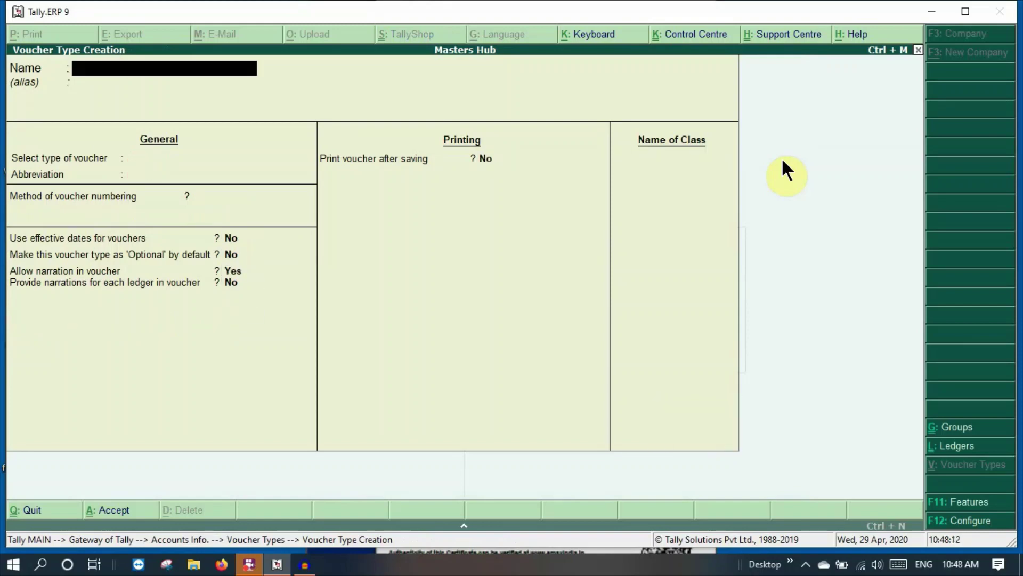
- Examine the list of voucher types for the new Bank Payement and Cash Payement entries
key("Escape")
key("Return")
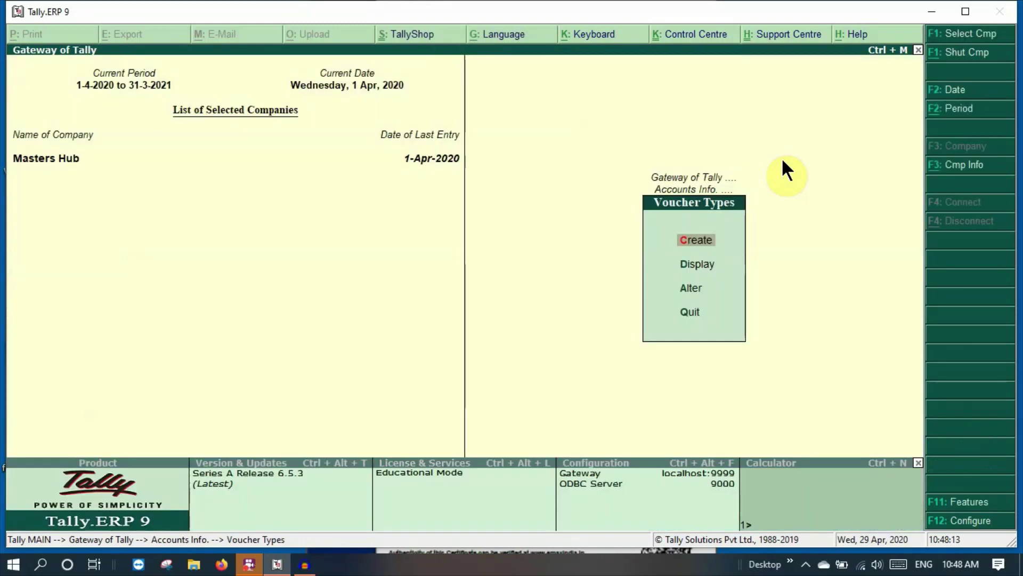
key("Down")
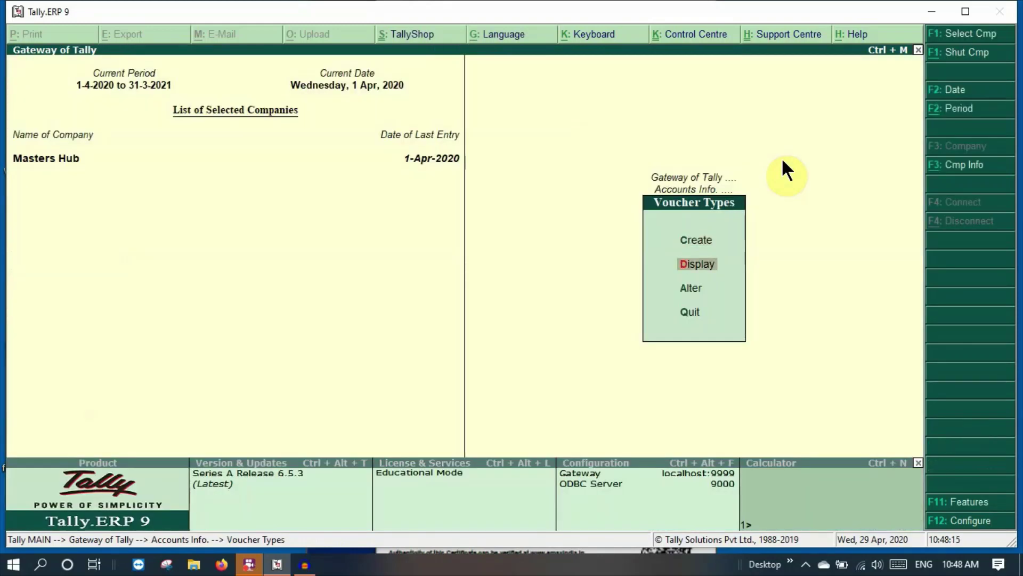
key("Return")
key("Down")
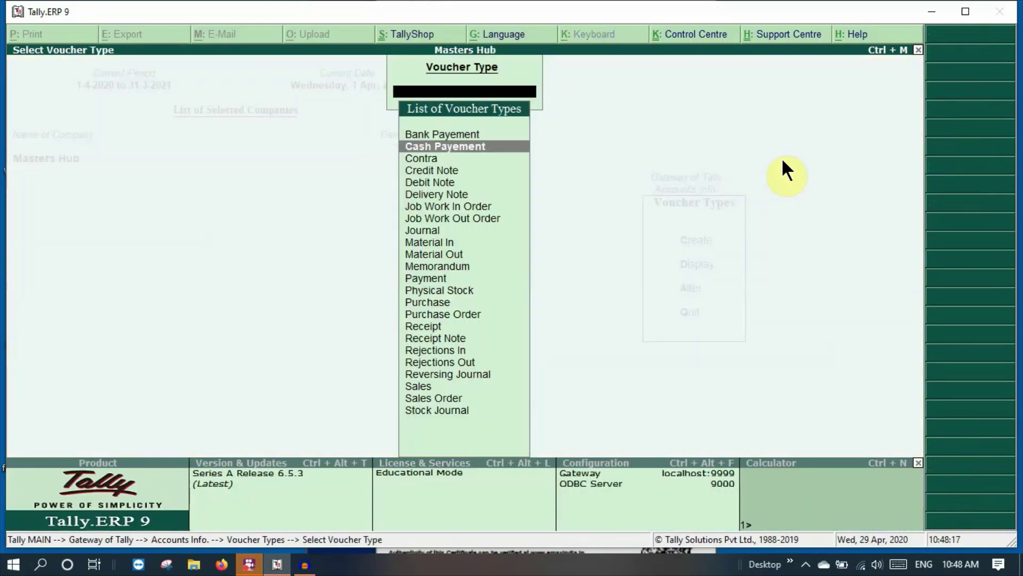
key("Down")
key("Down")
key("Down")
key("Down")
key("Down")
key("Down")
key("Up")
key("Up")
key("Up")
key("Up")
key("Up")
key("Up")
key("Up")
key("Down")
key("Escape")
key("Escape")
key("Escape")
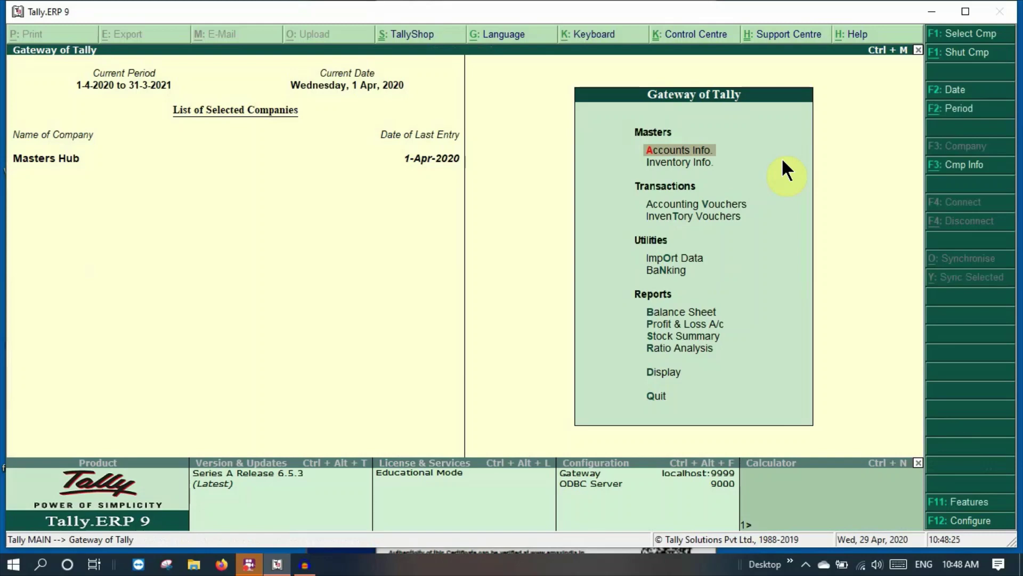
- Create a single ledger named Salary Employee under Indirect Expenses and save it
key("Down")
key("a")
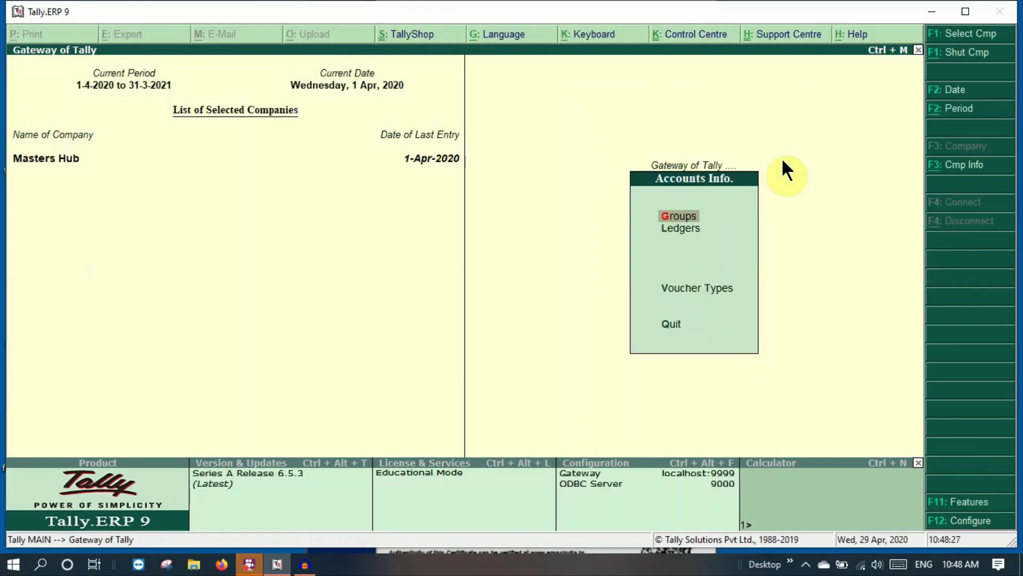
key("Down")
key("Return")
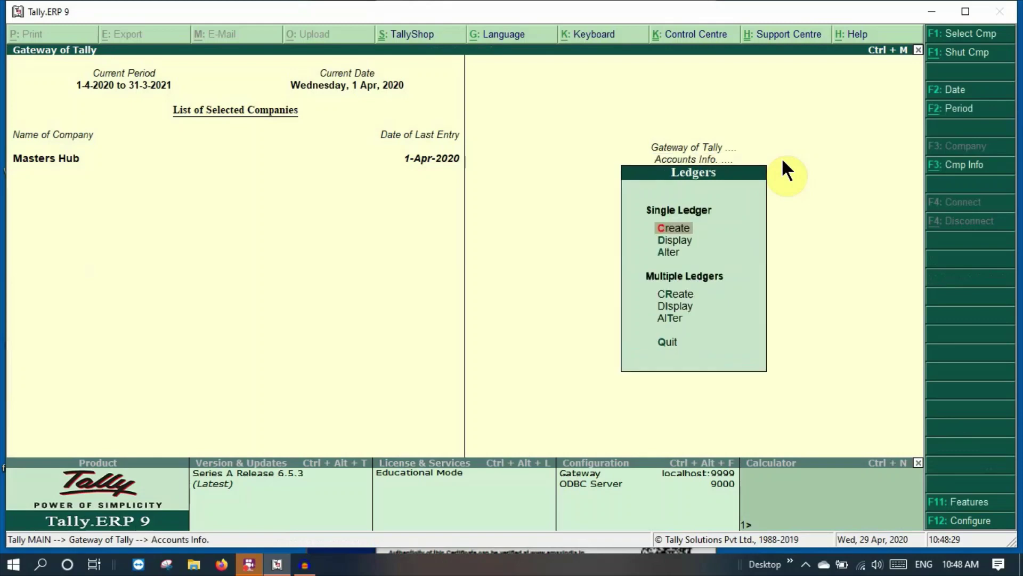
key("Return")
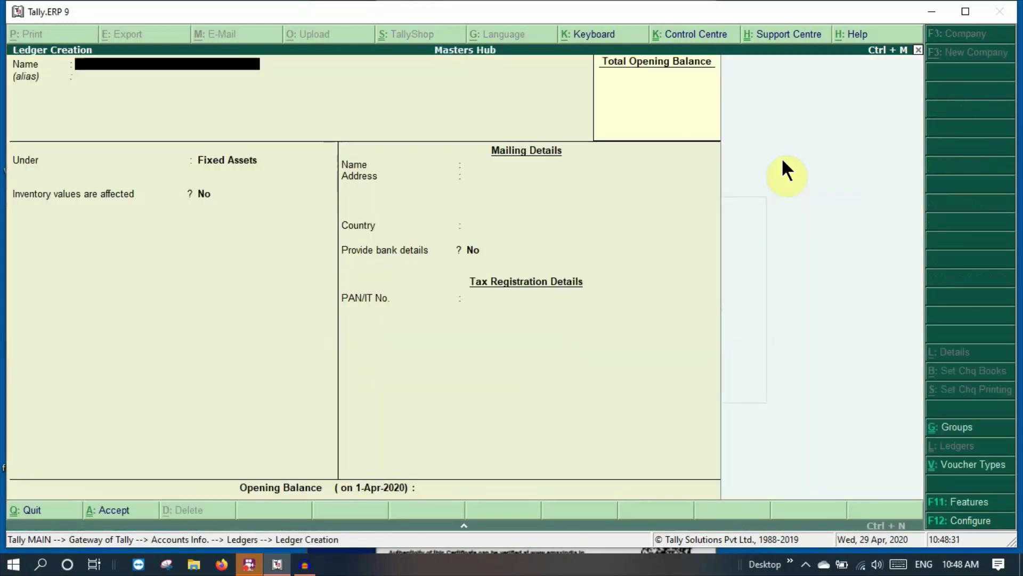
type("Salary Employee")
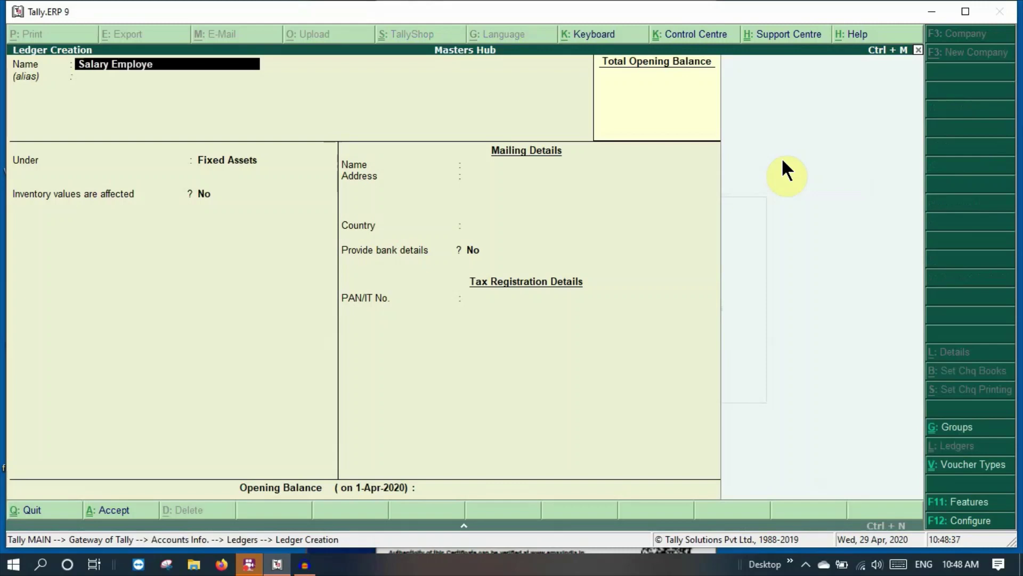
key("Return")
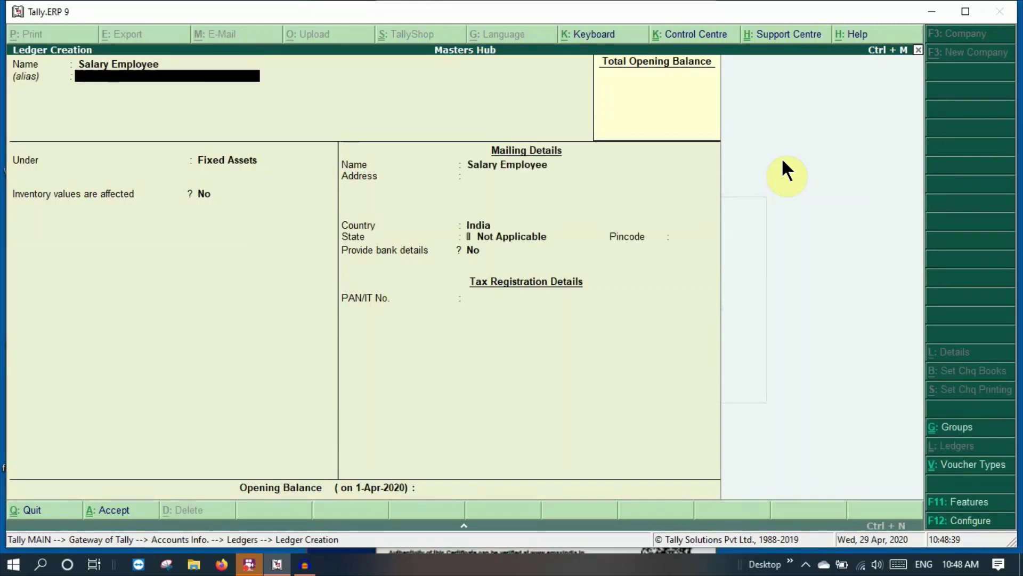
key("Return")
type("Indi")
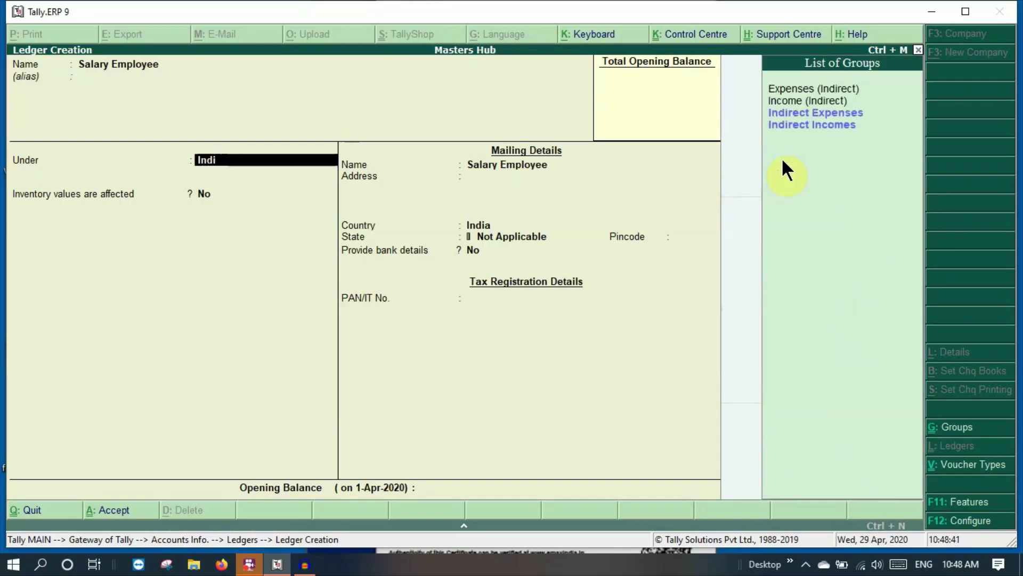
key("Return")
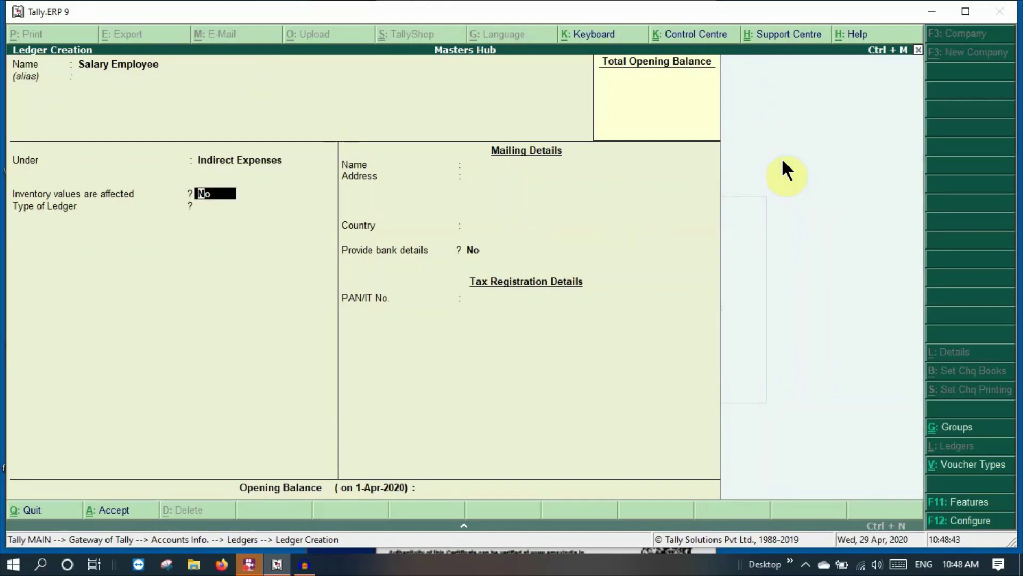
key("ctrl+a")
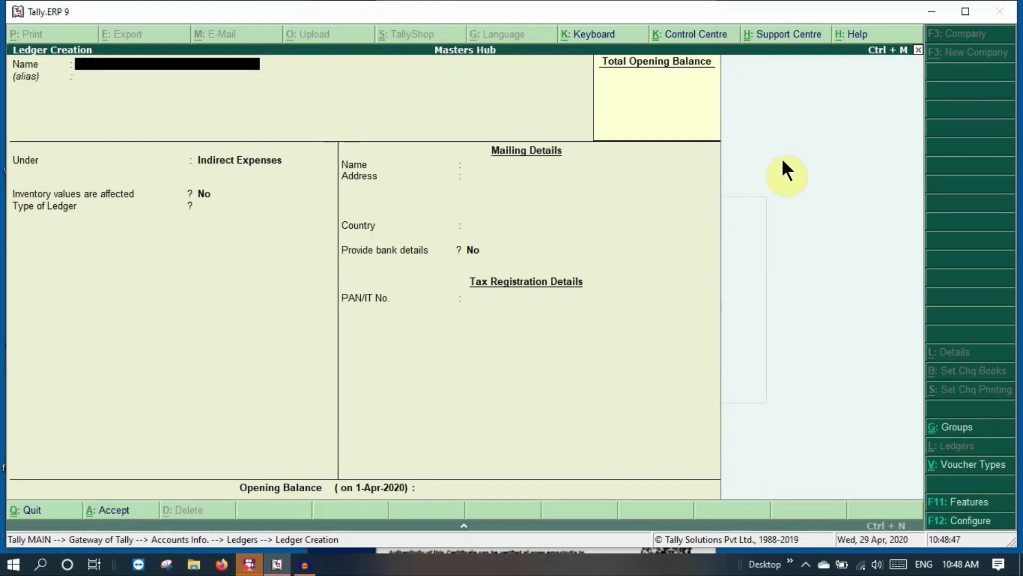
- Create a ledger named Furniture under Fixed Assets, with inventory values not affected, and save it
type("Furniture")
key("Return")
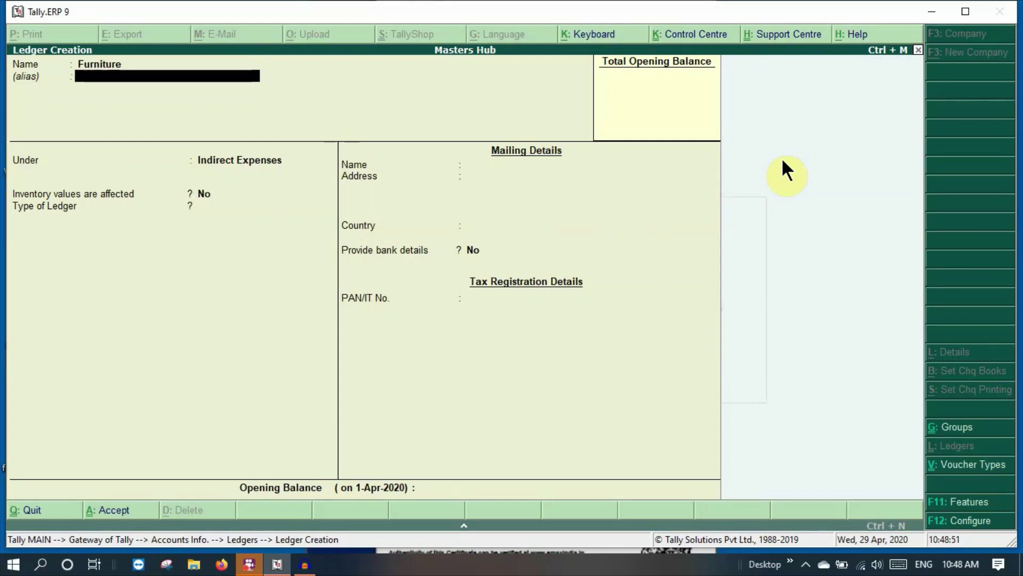
key("Return")
type("A")
key("BackSpace")
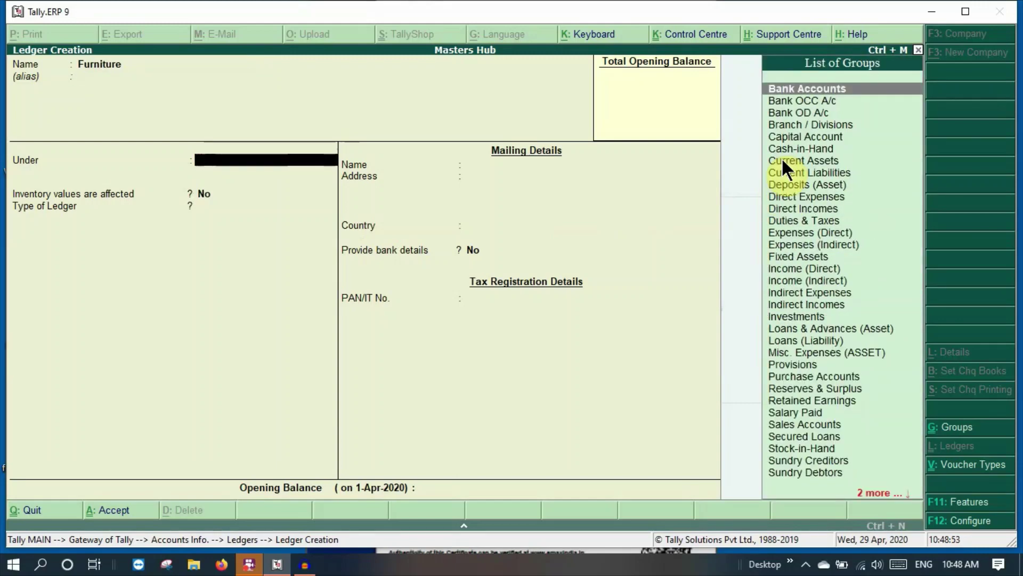
type("Fixe")
key("Return")
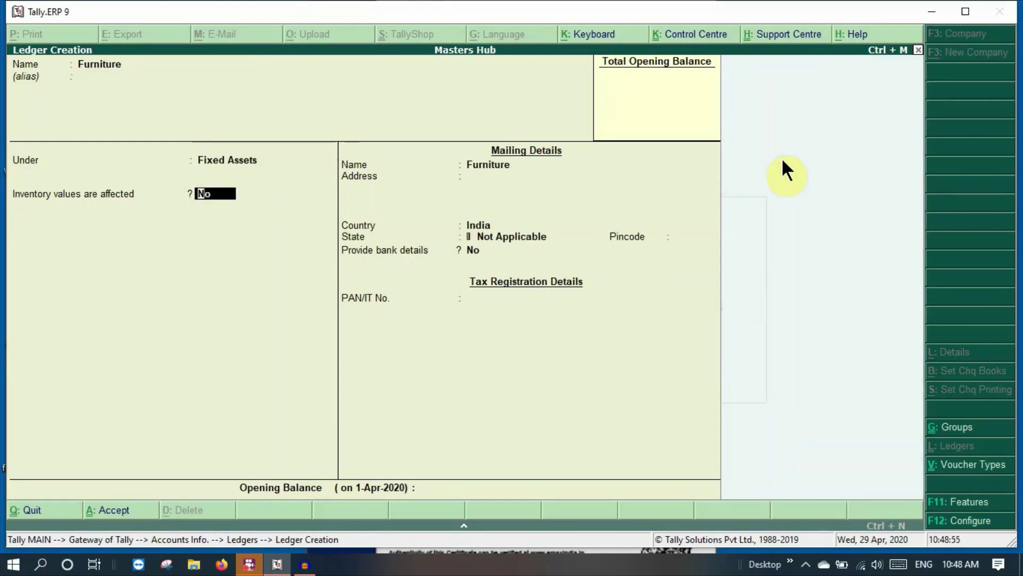
key("Return")
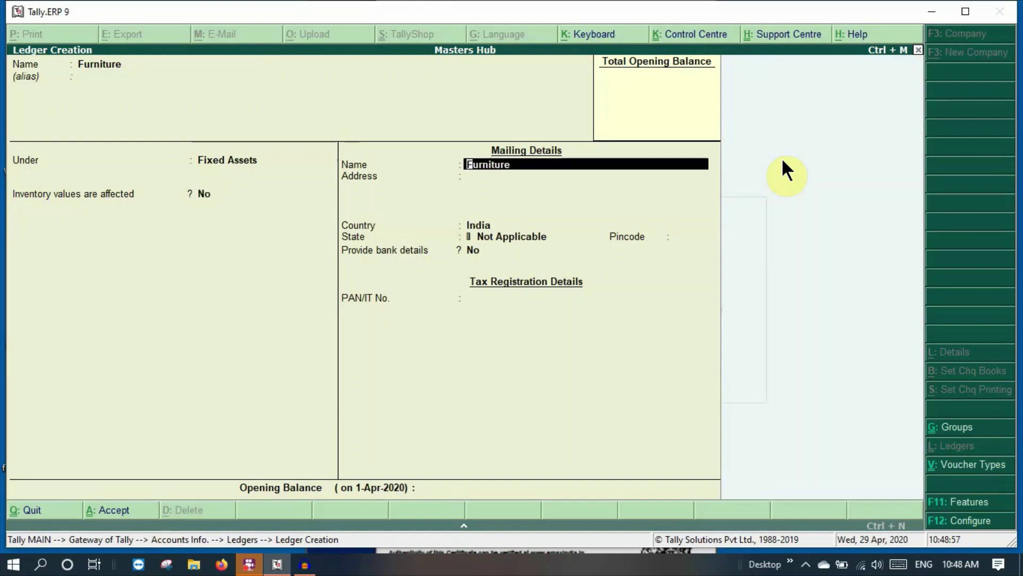
key("Return")
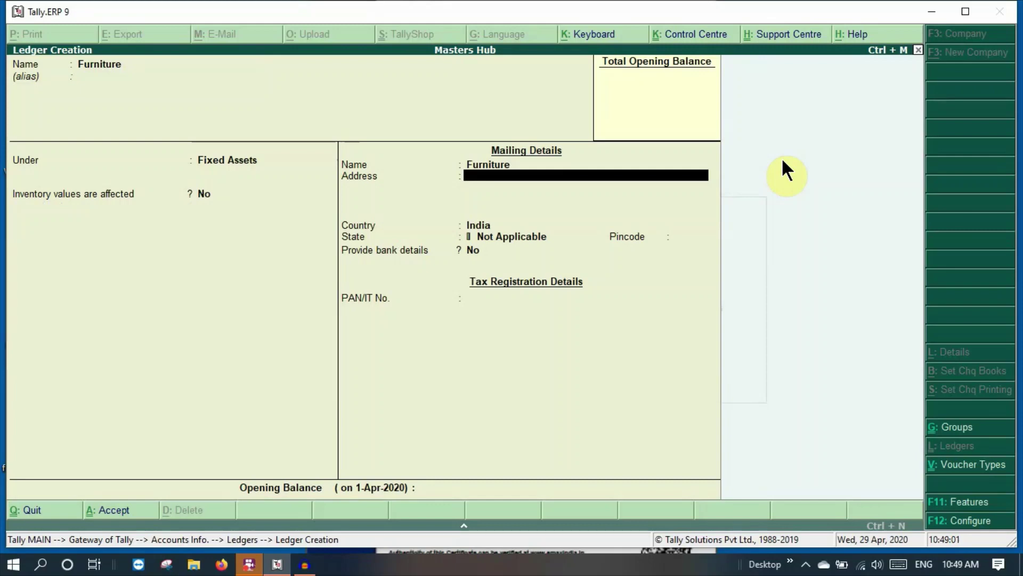
key("ctrl+a")
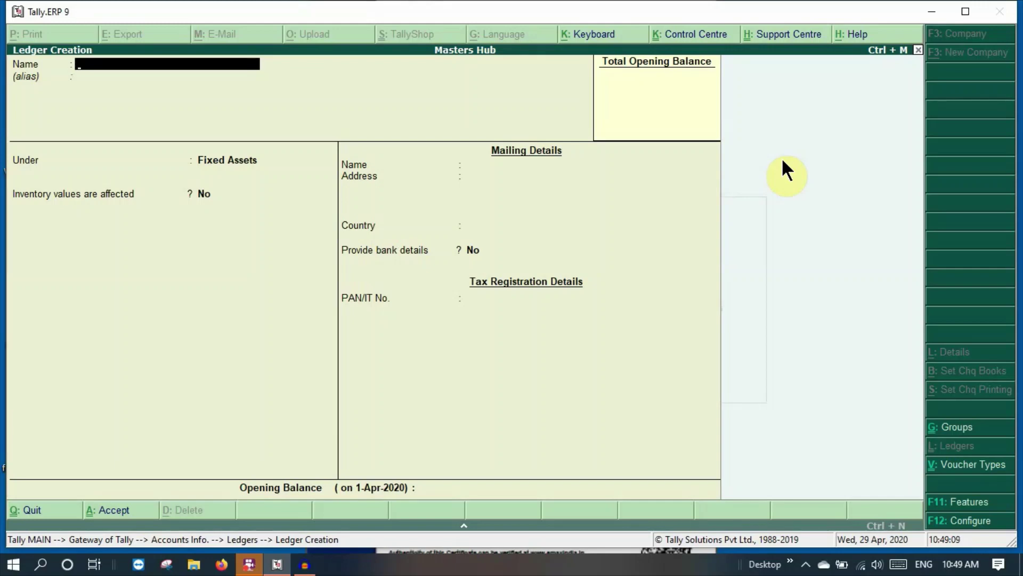
- Start a ledger named Pnb Acc and place it under Bank Accounts
type("Pnb Acc")
key("Return")
key("Return")
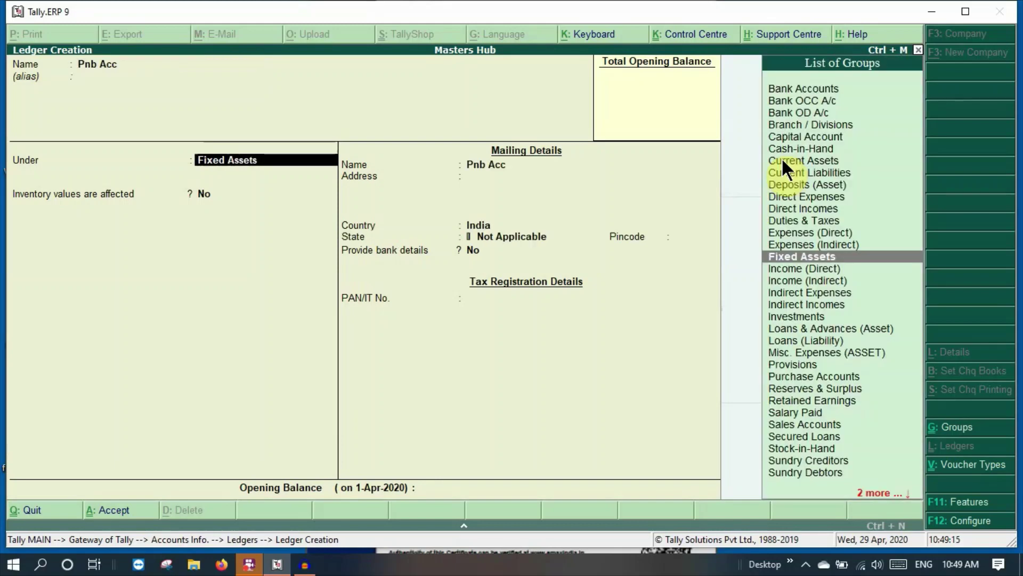
type("Bank")
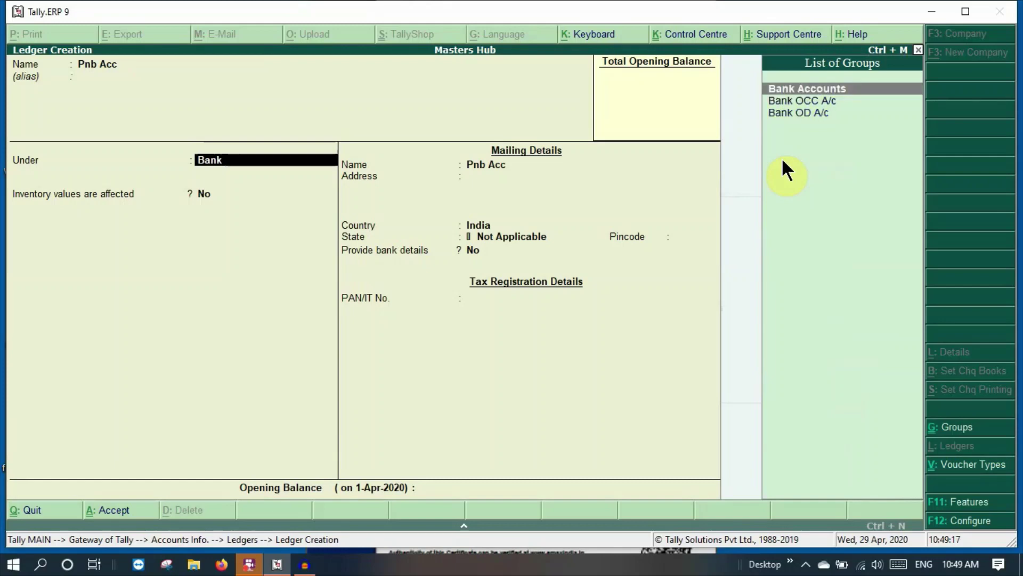
key("Return")
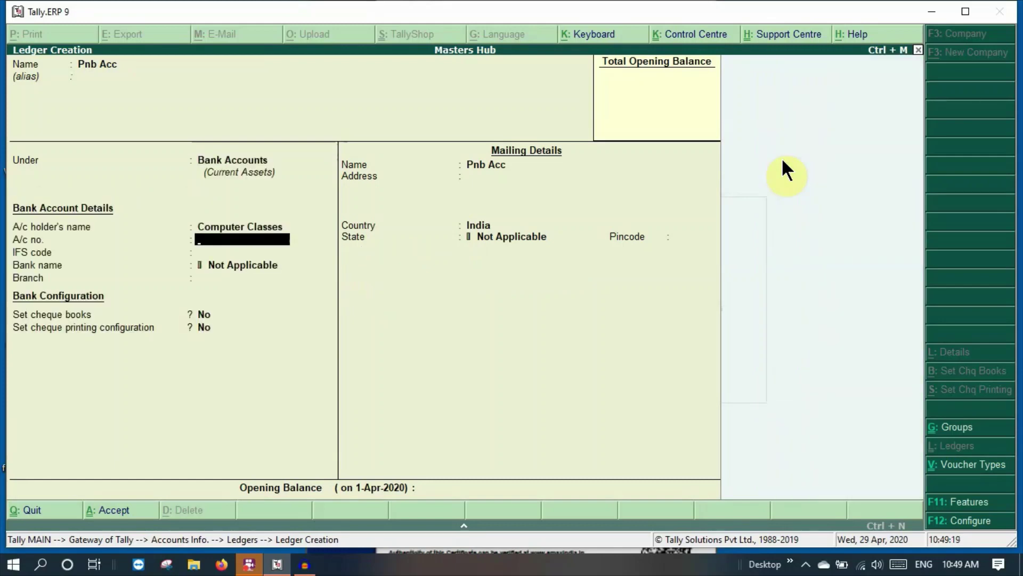
- Enter the bank account number and IFS code PNB14523 for Pnb Acc, keep the other bank details at their defaults, and save the ledger
type("789456")
key("Return")
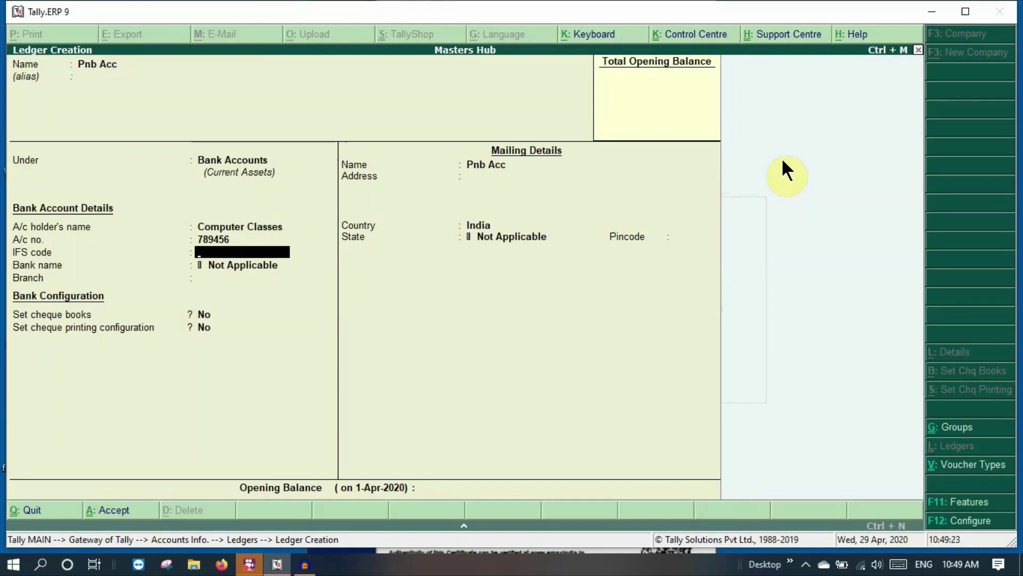
type("PNB14523")
key("Return")
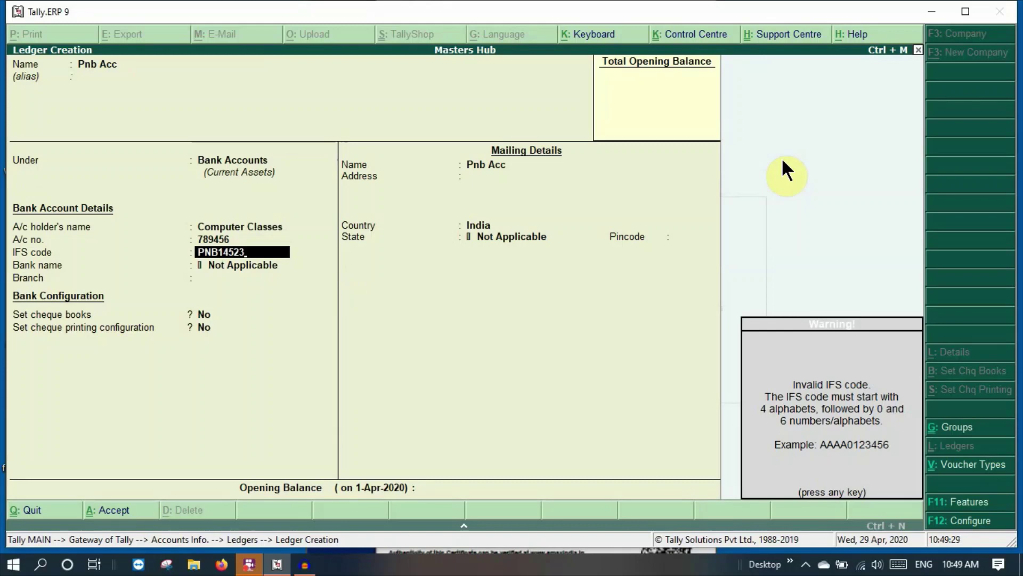
key("Return")
key("BackSpace")
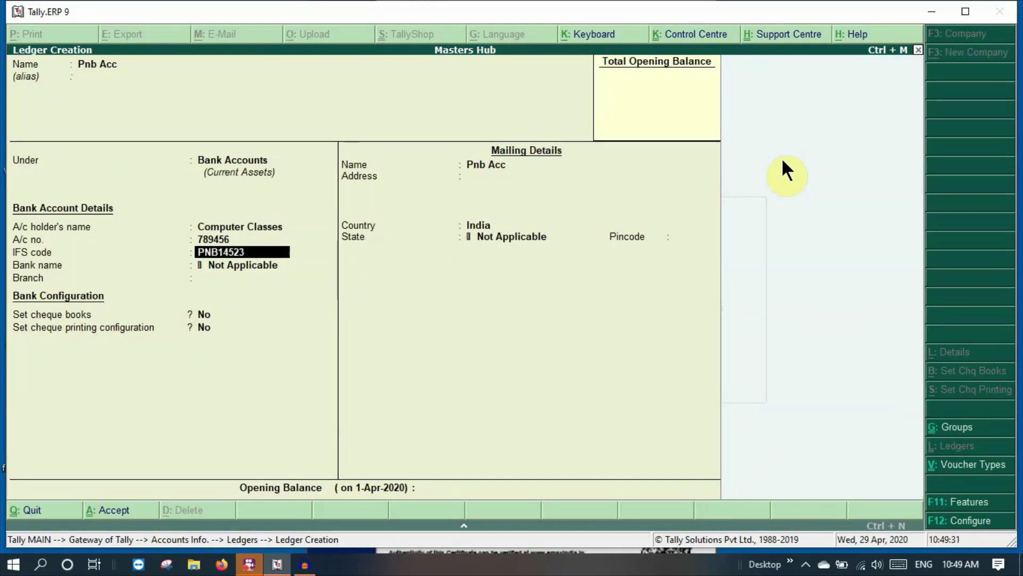
key("BackSpace")
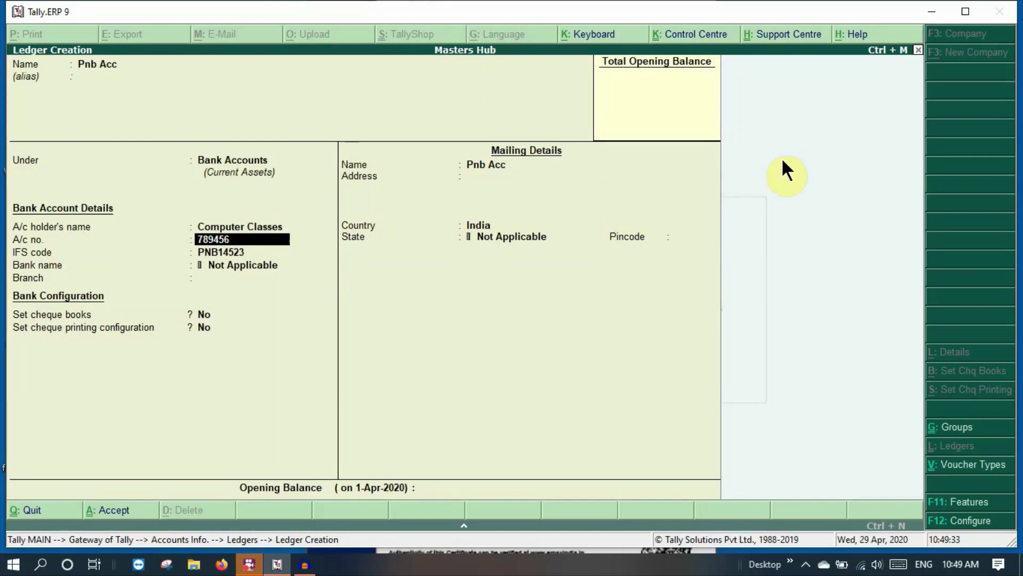
key("Return")
key("Return")
key("Return")
key("Return")
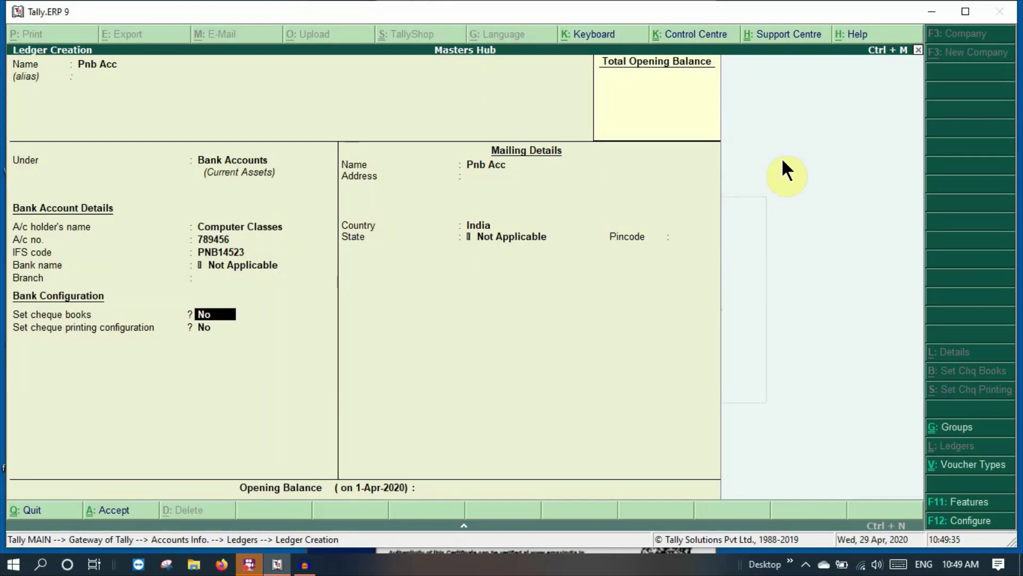
key("ctrl+a")
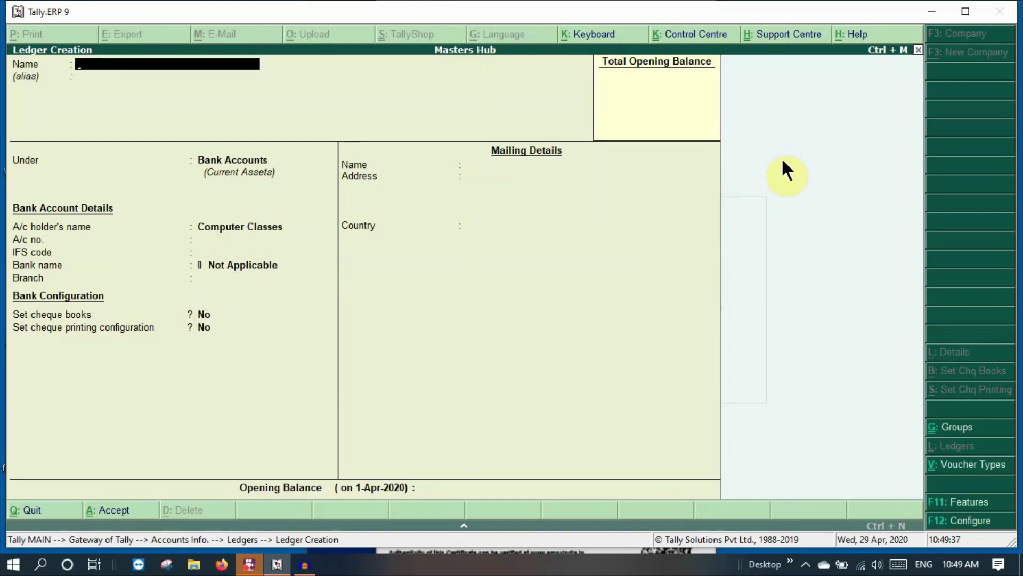
- Leave ledger creation and start a new accounting voucher of the Cash Payement type
key("Escape")
key("y")
key("Escape")
key("Escape")
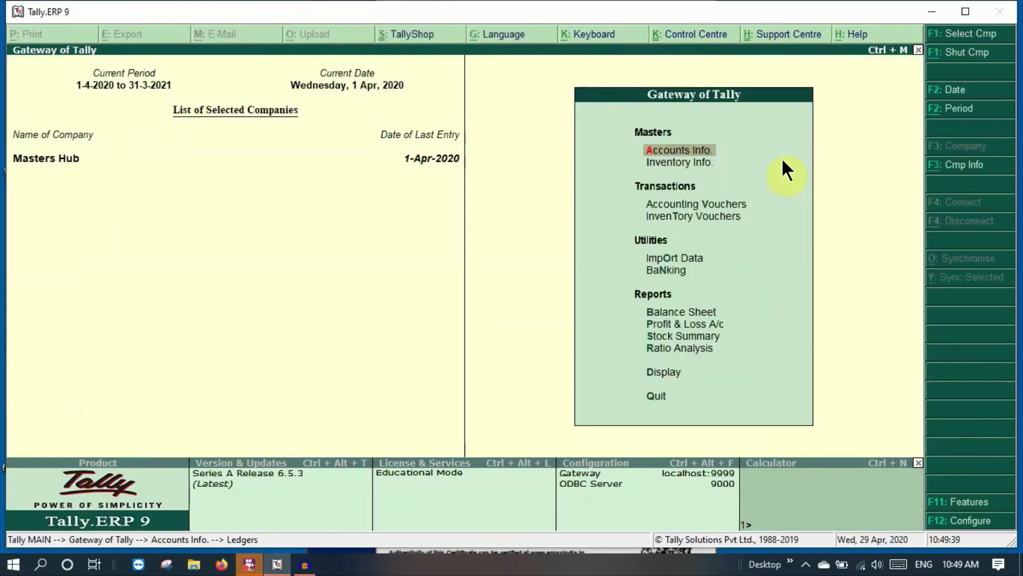
key("Down")
key("Down")
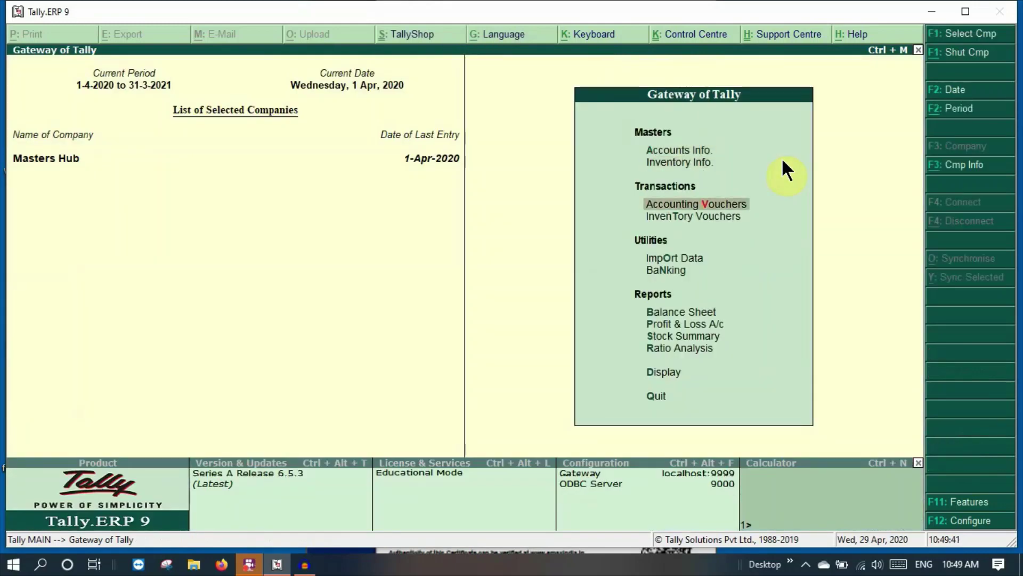
key("Return")
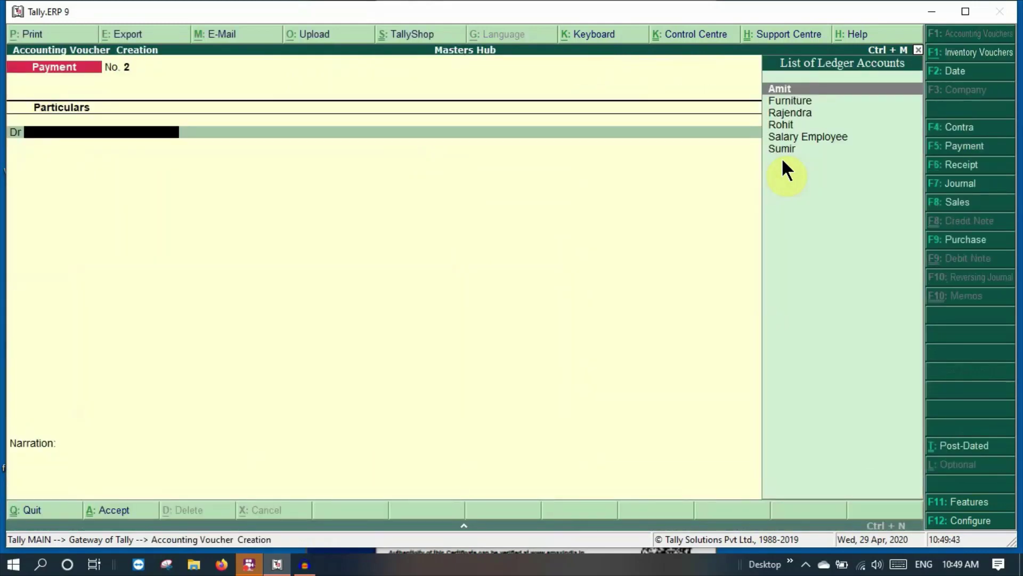
key("F5")
key("Up")
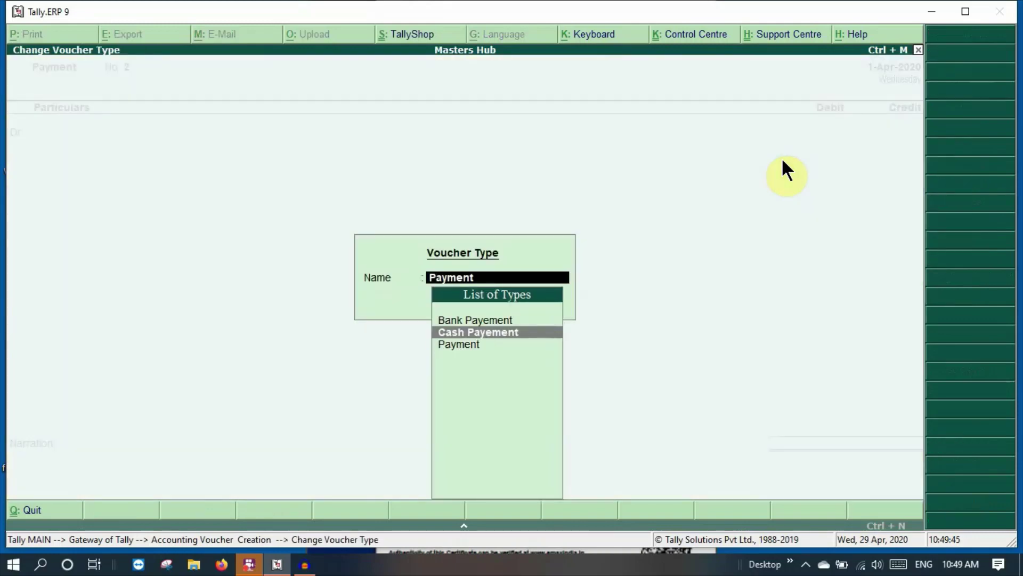
key("Up")
key("Down")
key("Up")
key("Down")
key("Return")
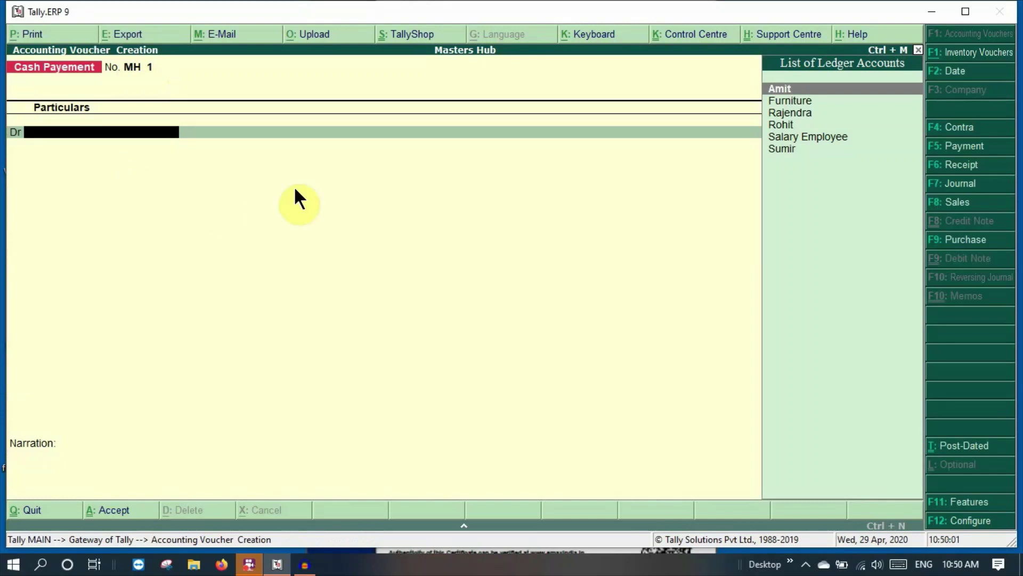
- Debit the Furniture ledger with 30000 in the Cash Payement voucher
key("Down")
key("Return")
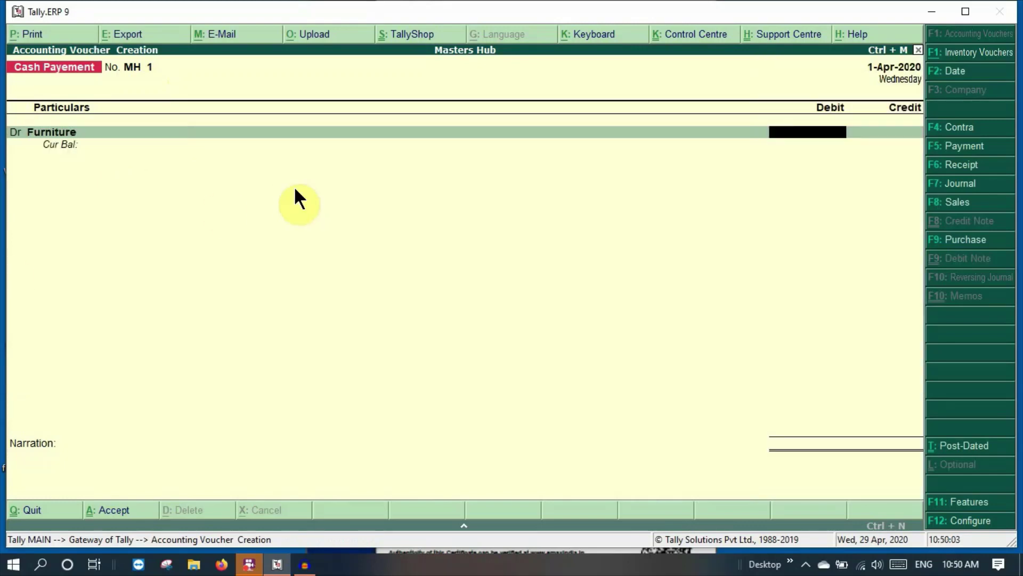
type("30000")
key("Return")
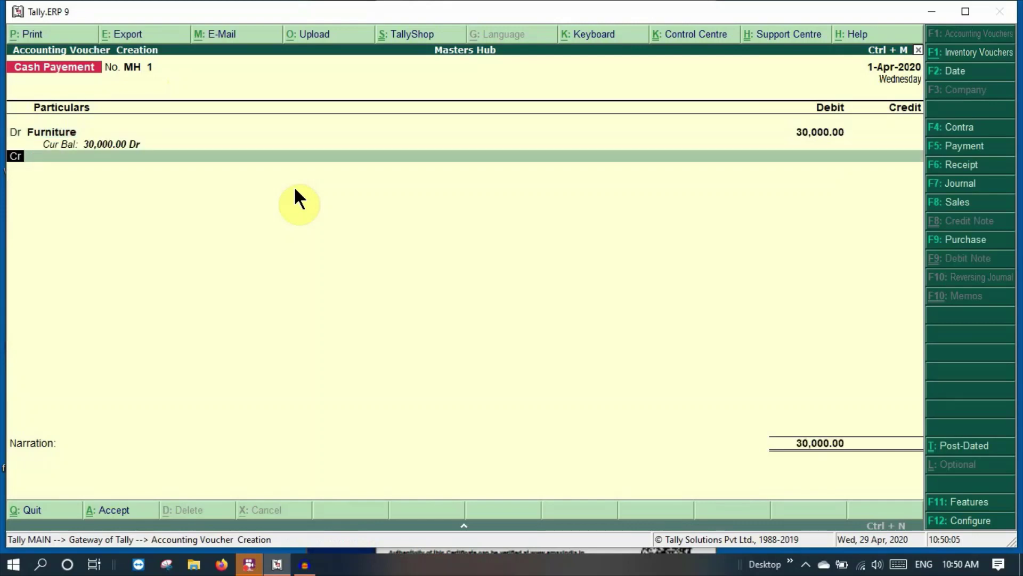
- Credit Cash with the full 30,000.00, leave the narration blank, and accept the Cash Payement voucher
key("Return")
type("C")
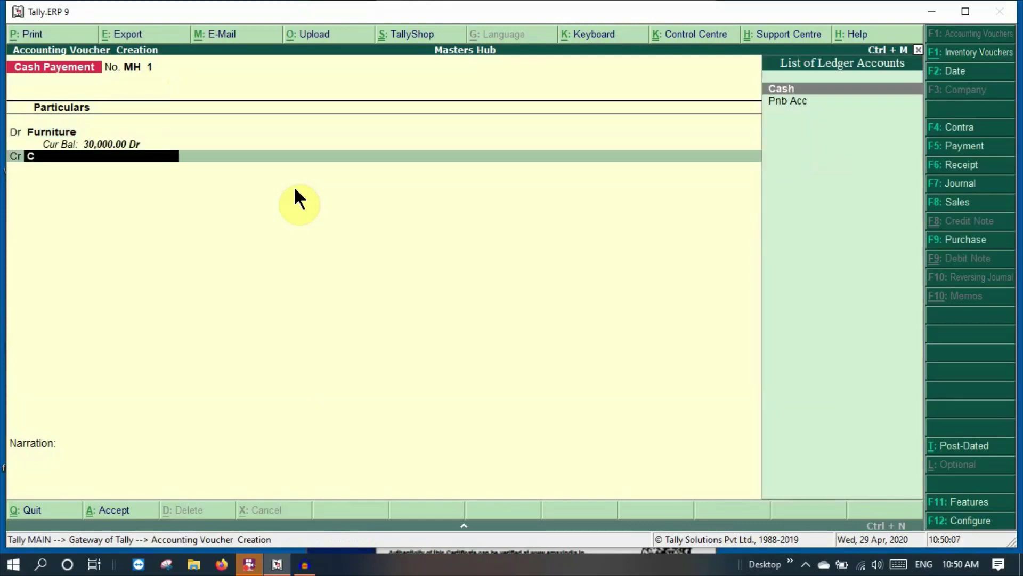
type("ash")
key("Return")
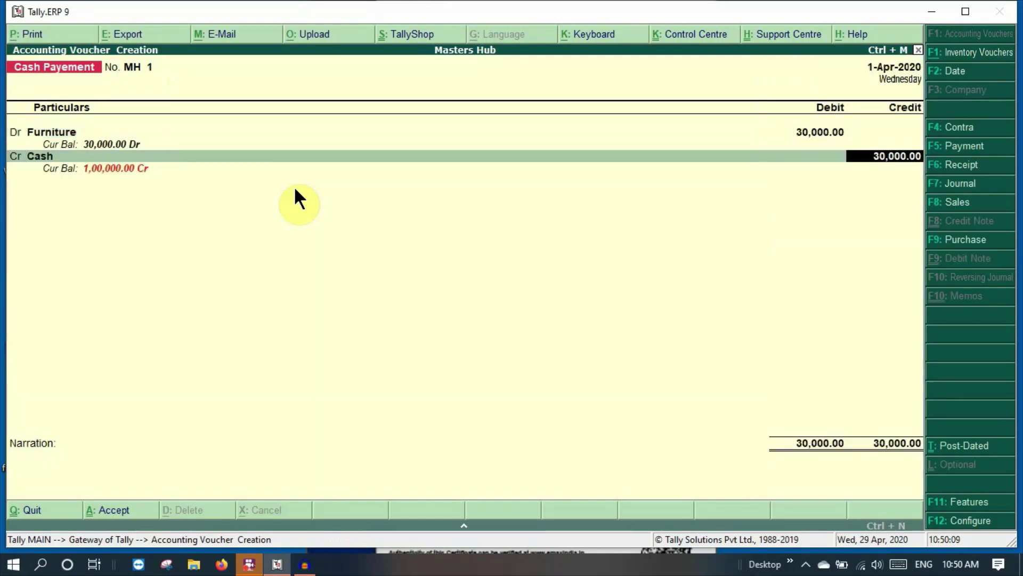
key("Return")
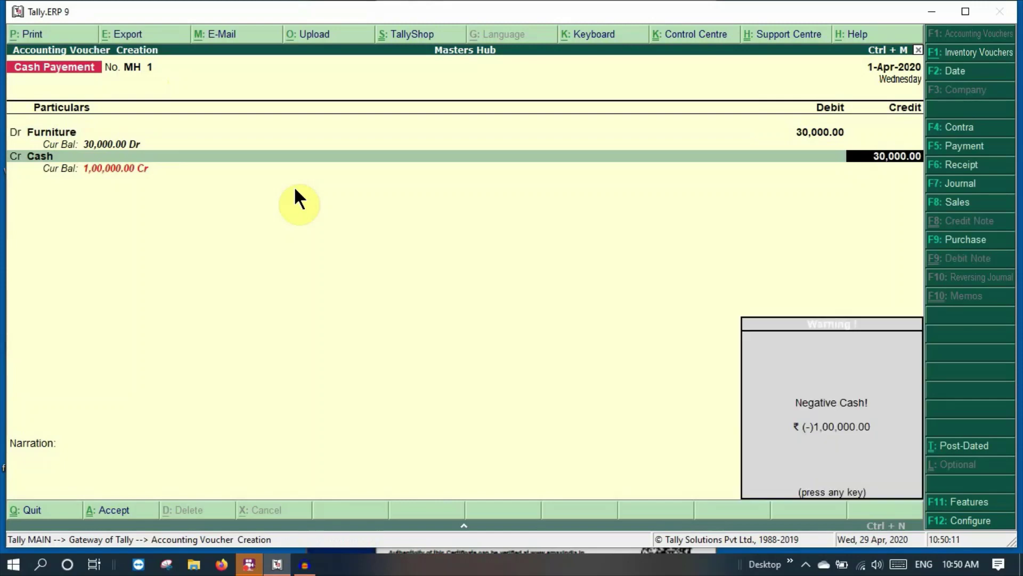
key("Return")
key("Return")
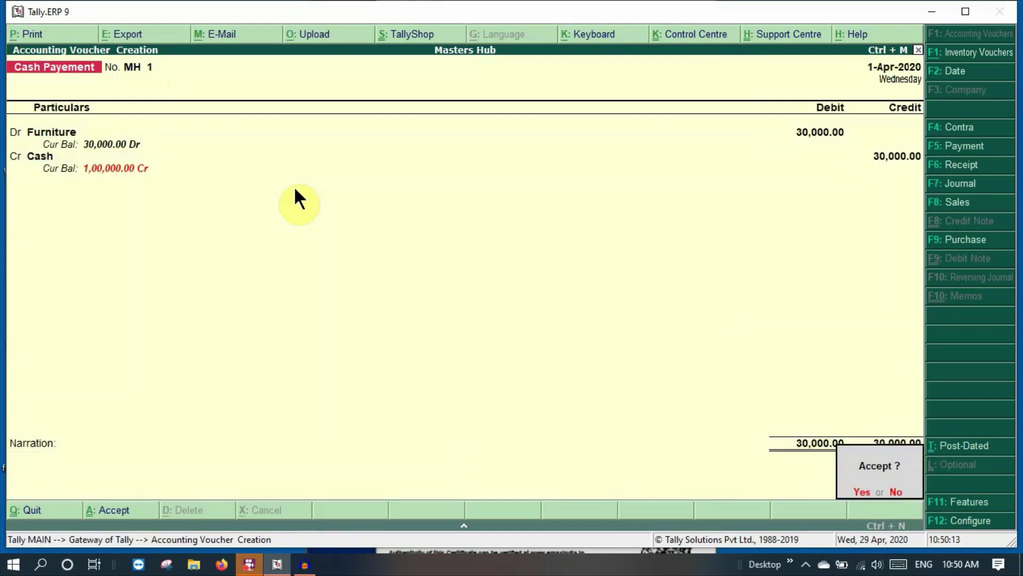
key("Return")
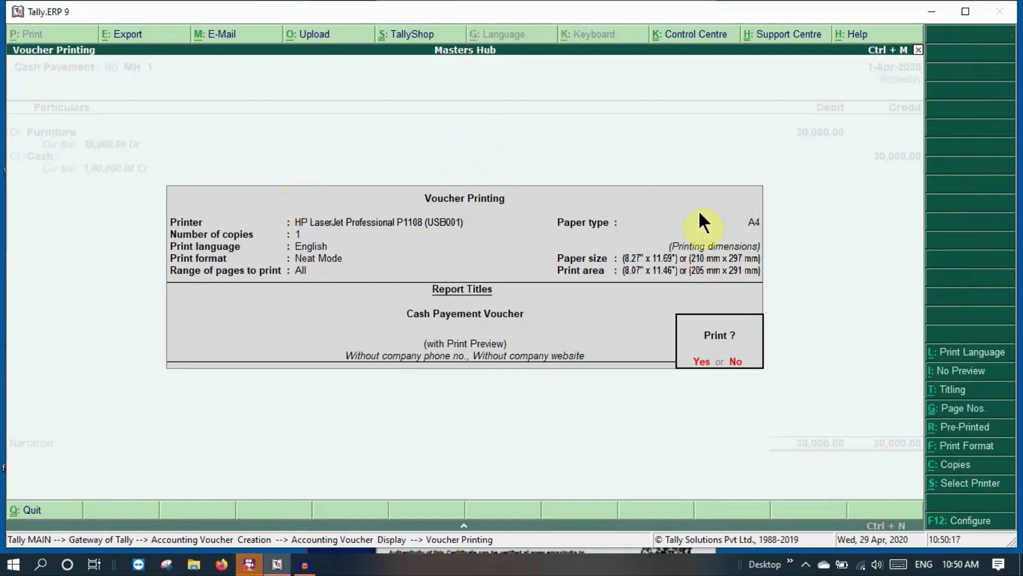
- View the enlarged print preview of the Cash Payement voucher and close it without printing
key("Return")
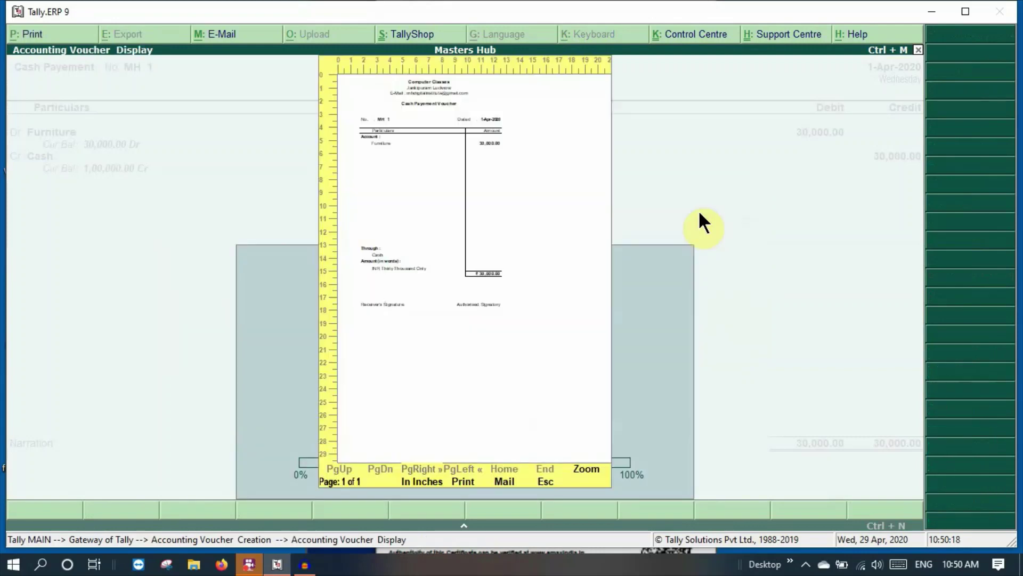
left_click(591, 466)
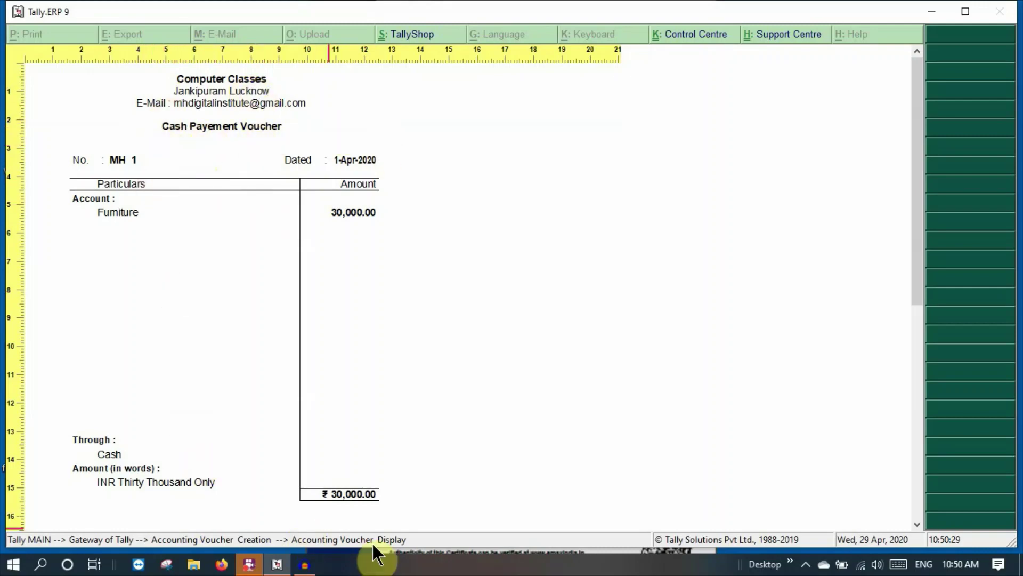
key("alt+z")
key("Escape")
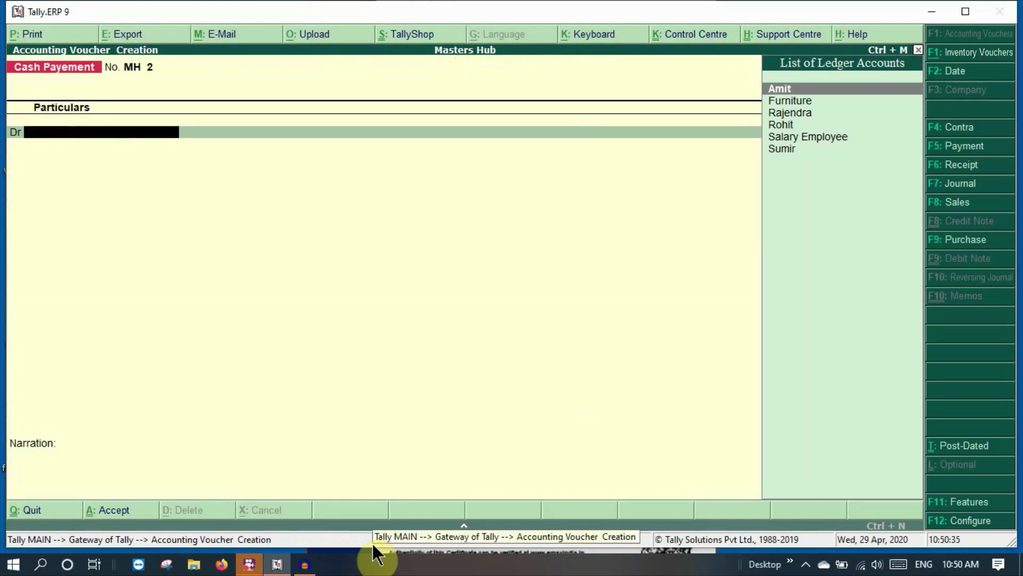
- Switch the new voucher's type to Bank Payement
key("F5")
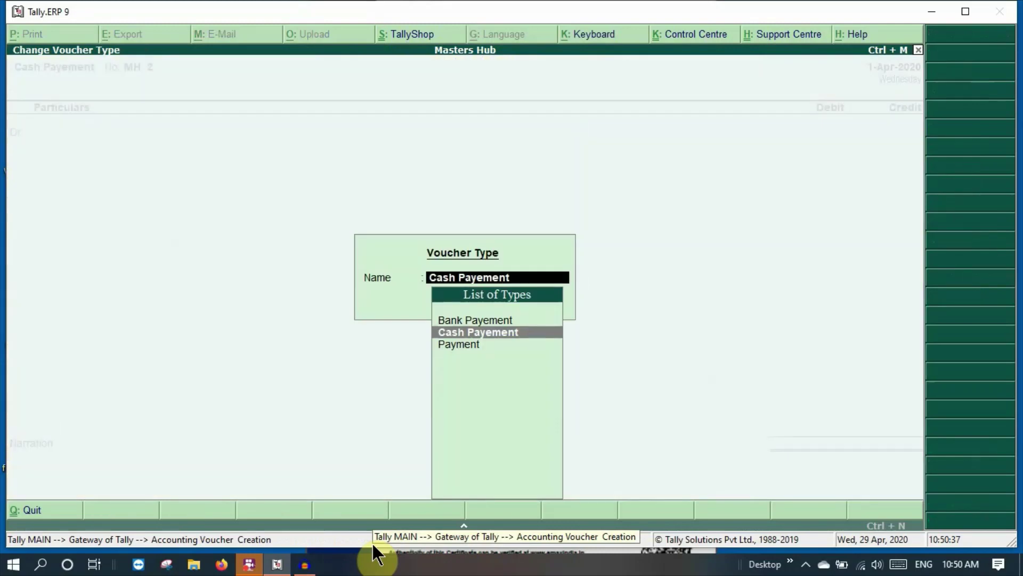
key("BackSpace")
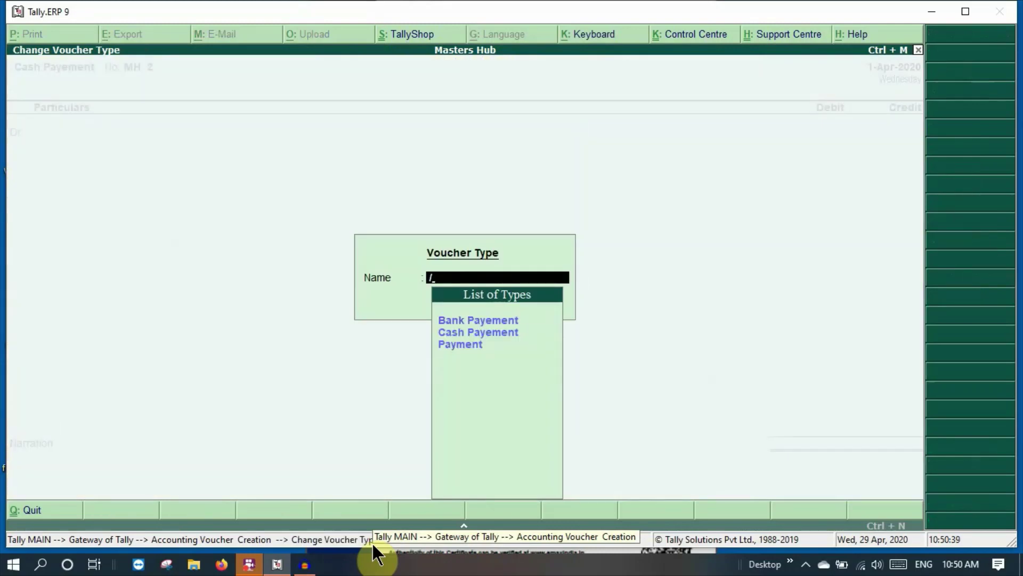
key("Down")
key("Return")
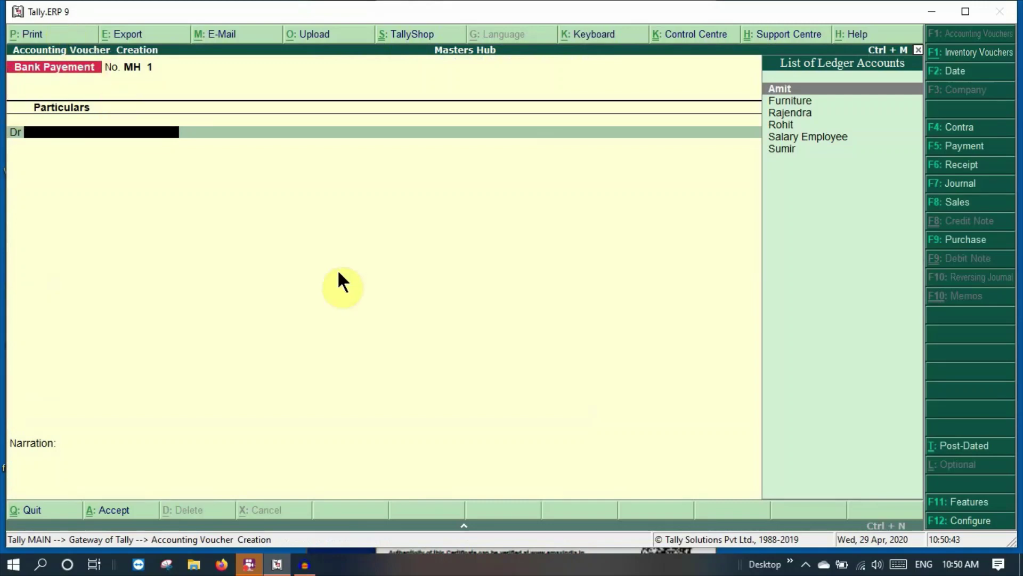
- Debit the Salary Employee ledger with 150000 in the Bank Payement voucher
key("Down")
key("Down")
key("Down")
key("Down")
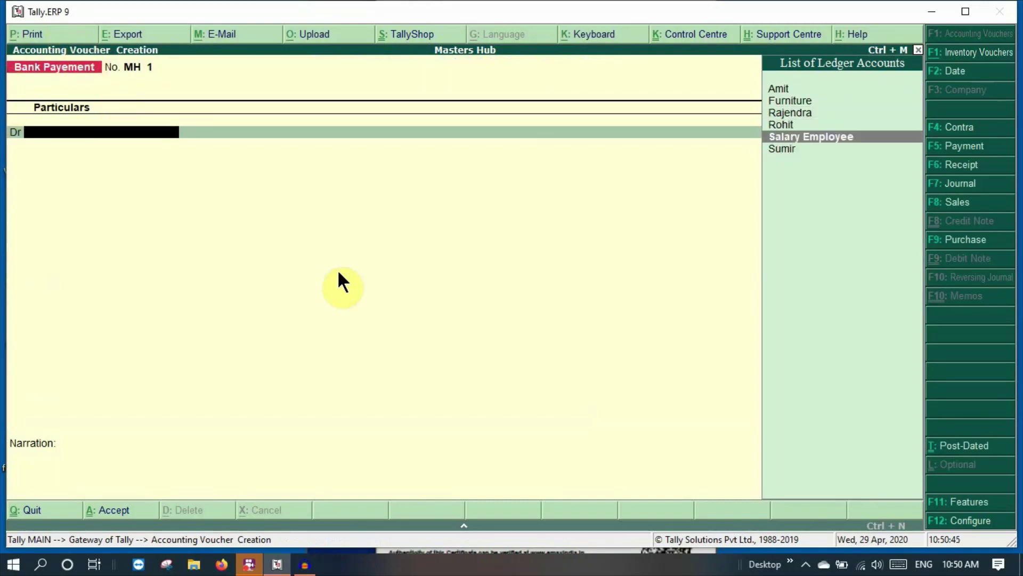
key("Return")
type("150000")
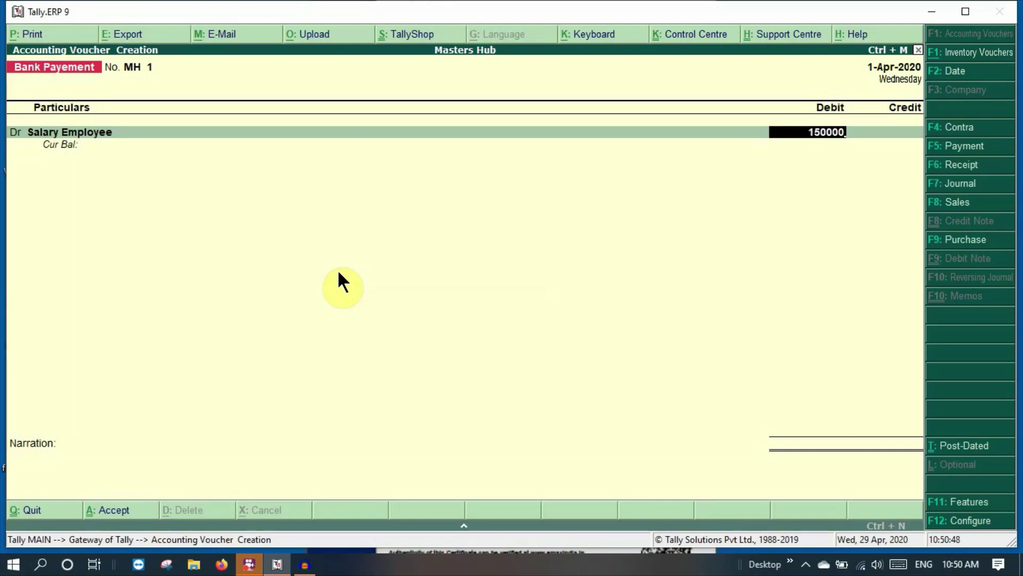
key("Return")
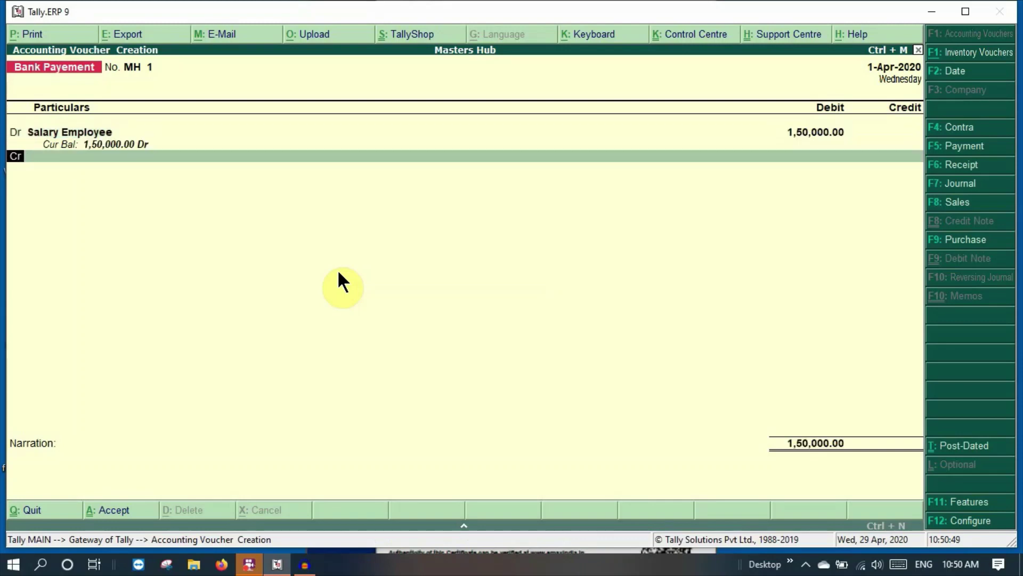
- Credit the Pnb Acc ledger with the full 1,50,000.00
key("Return")
key("Down")
key("Down")
key("Down")
key("Down")
key("Down")
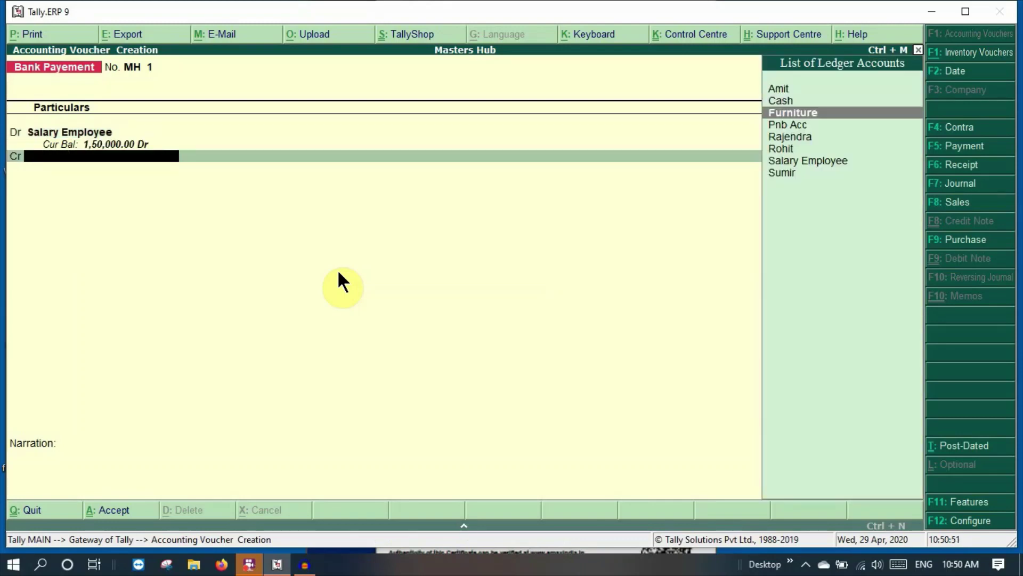
key("Up")
key("Up")
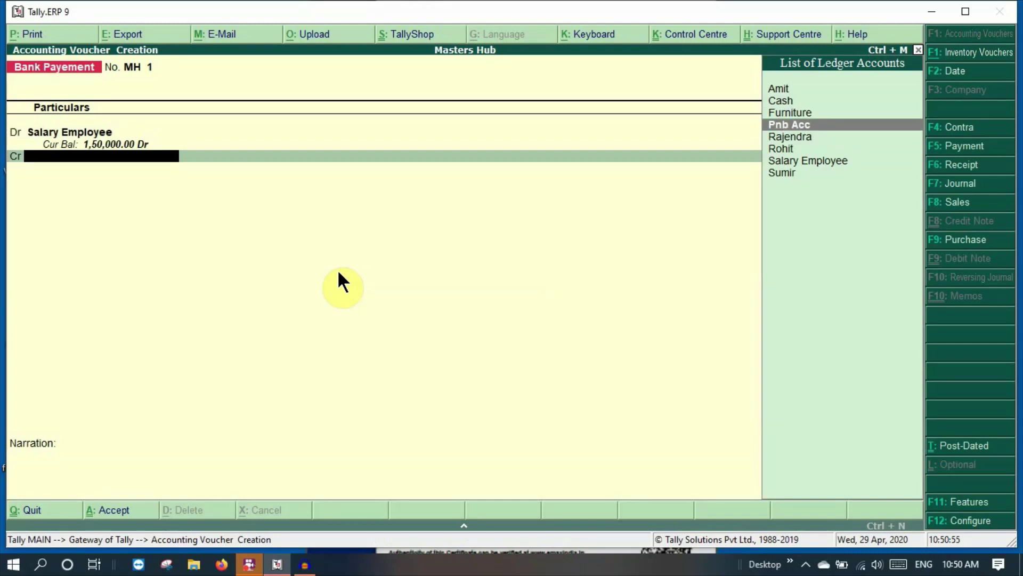
key("Return")
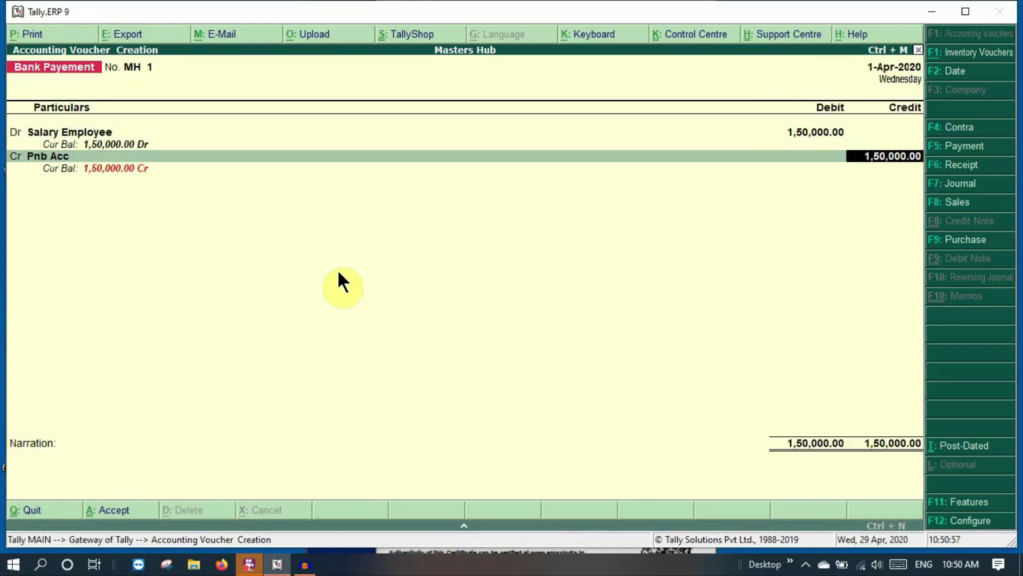
key("Return")
- Allocate the bank amount as a Cheque dated 1-Apr-2020 without an instrument number, and accept the Bank Payement voucher
key("Return")
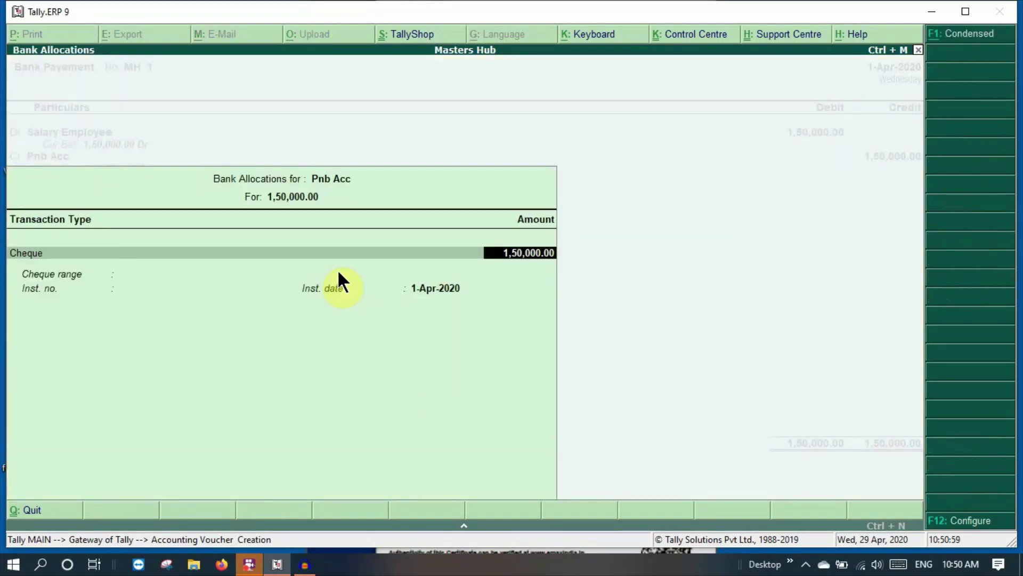
key("Return")
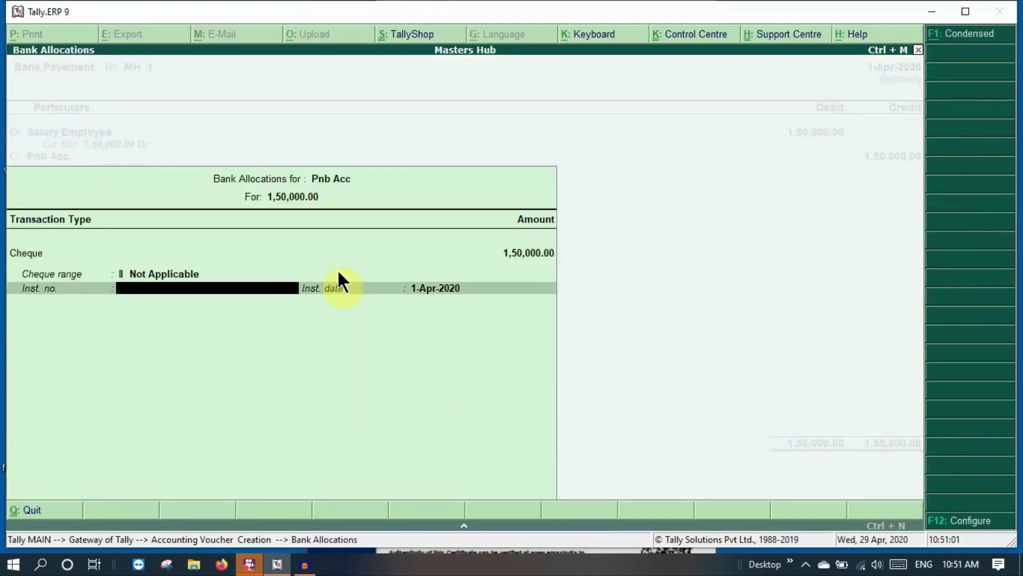
key("Return")
key("Return")
key("Return")
key("Return")
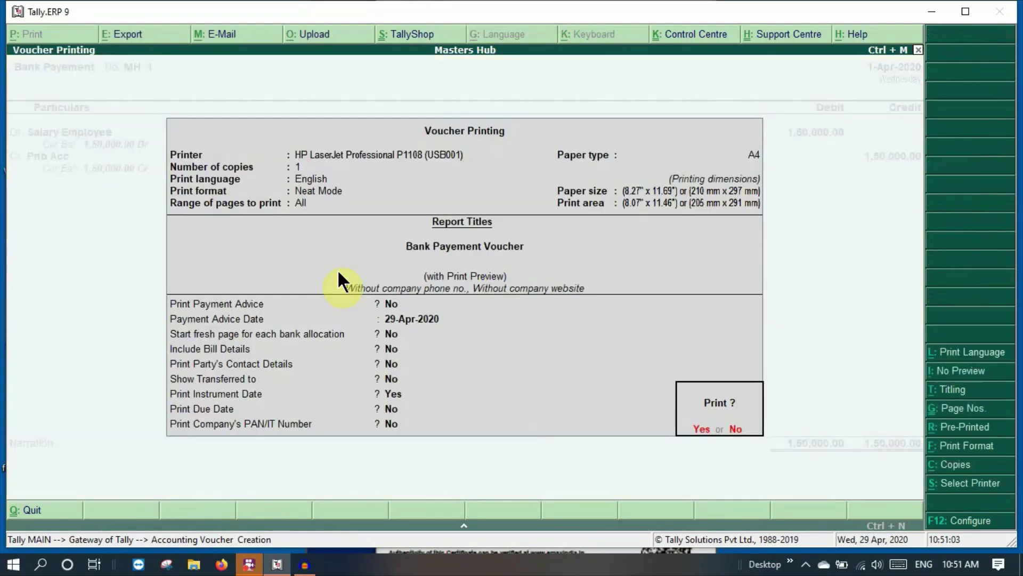
- Set the payment advice date to 2-Apr-2020 in the voucher's print settings and view the print preview enlarged
key("n")
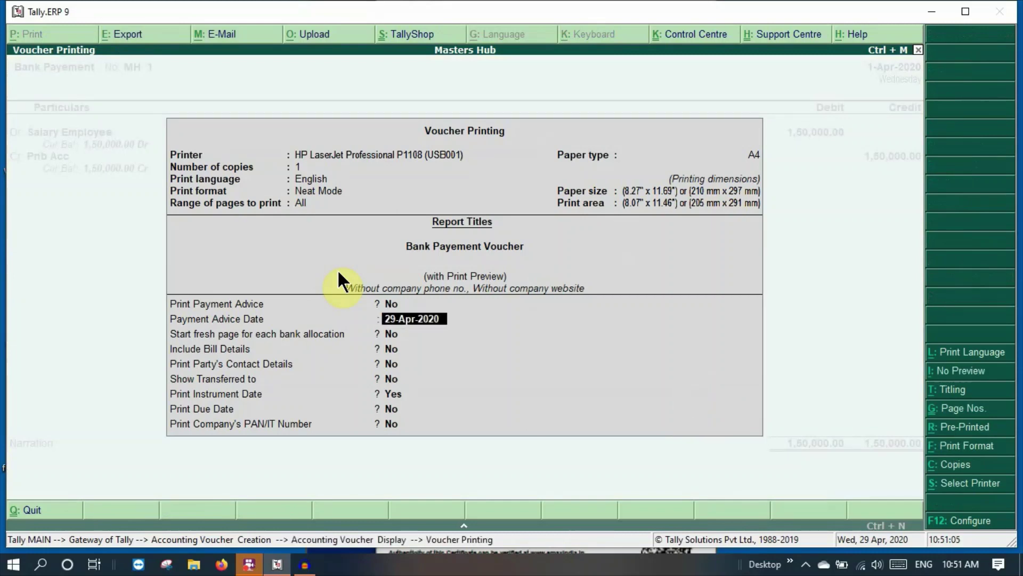
type("2/4")
key("Return")
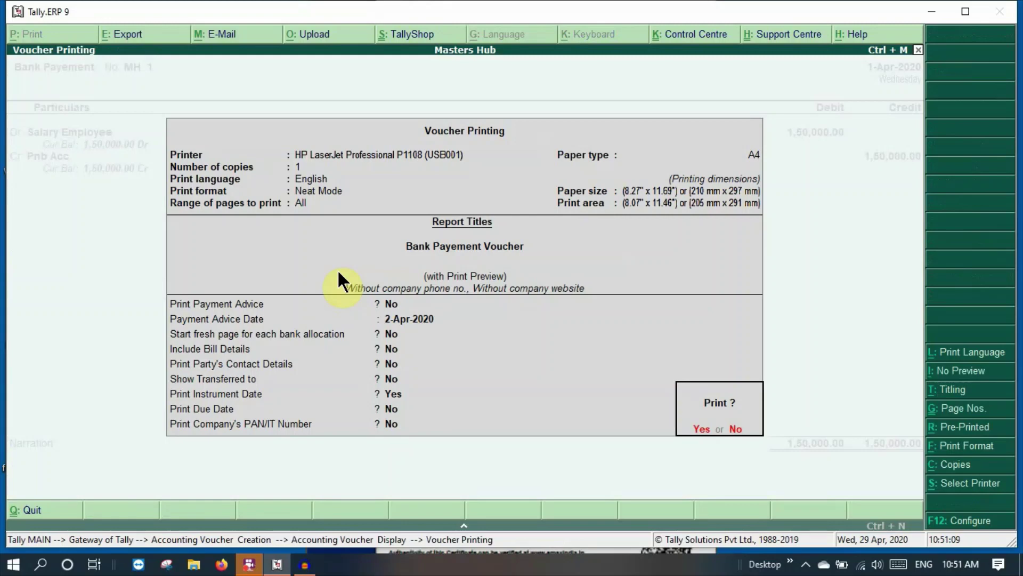
key("y")
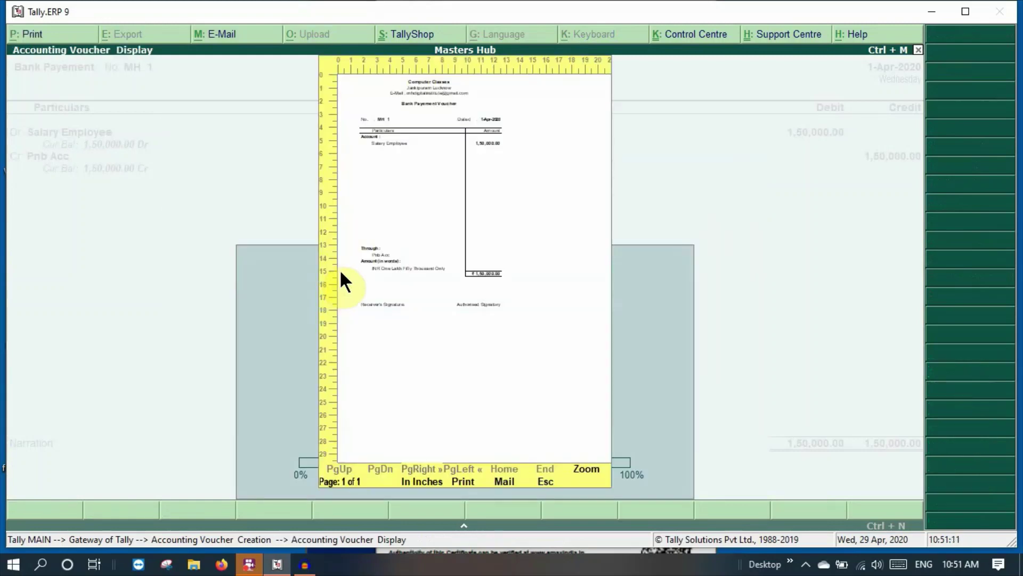
left_click(589, 469)
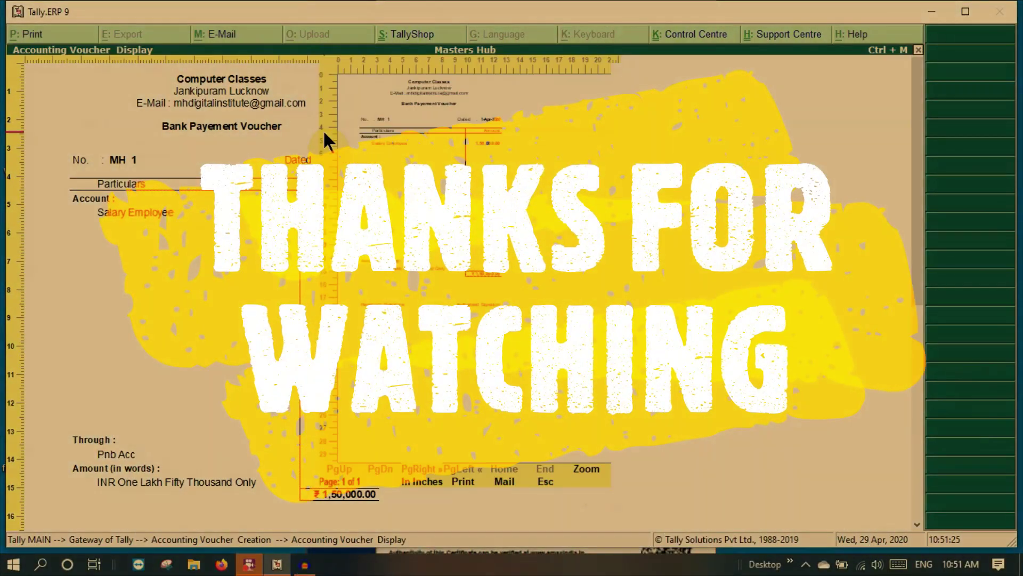
- Close the print preview and leave voucher creation to return to the Gateway of Tally
key("Escape")
key("Escape")
key("Return")
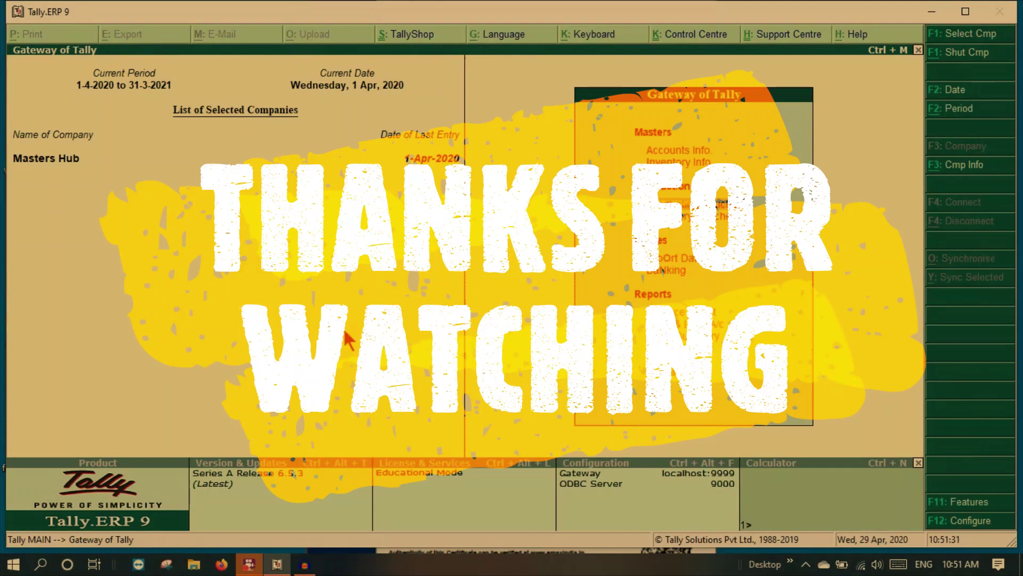
left_click(250, 565)
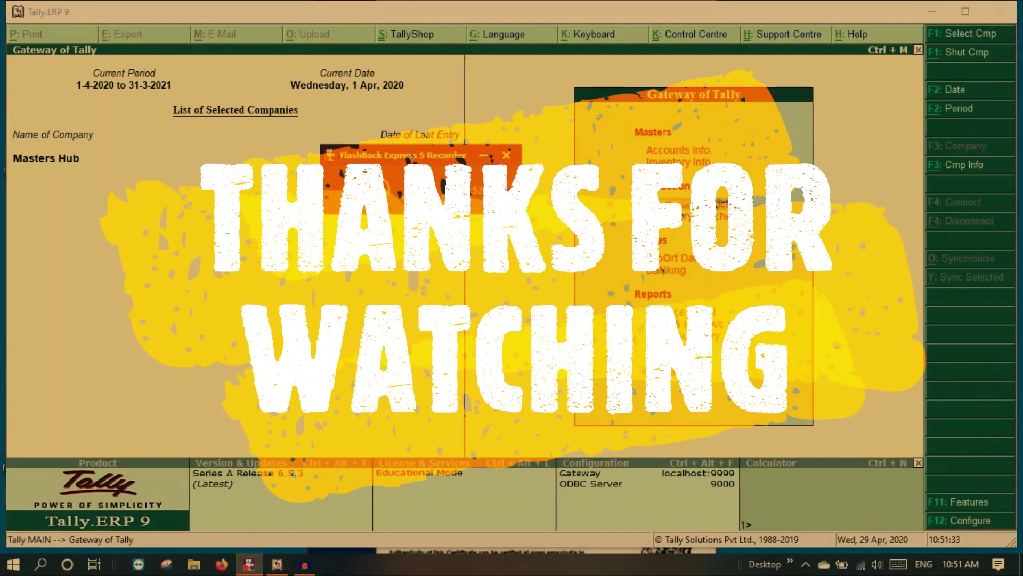